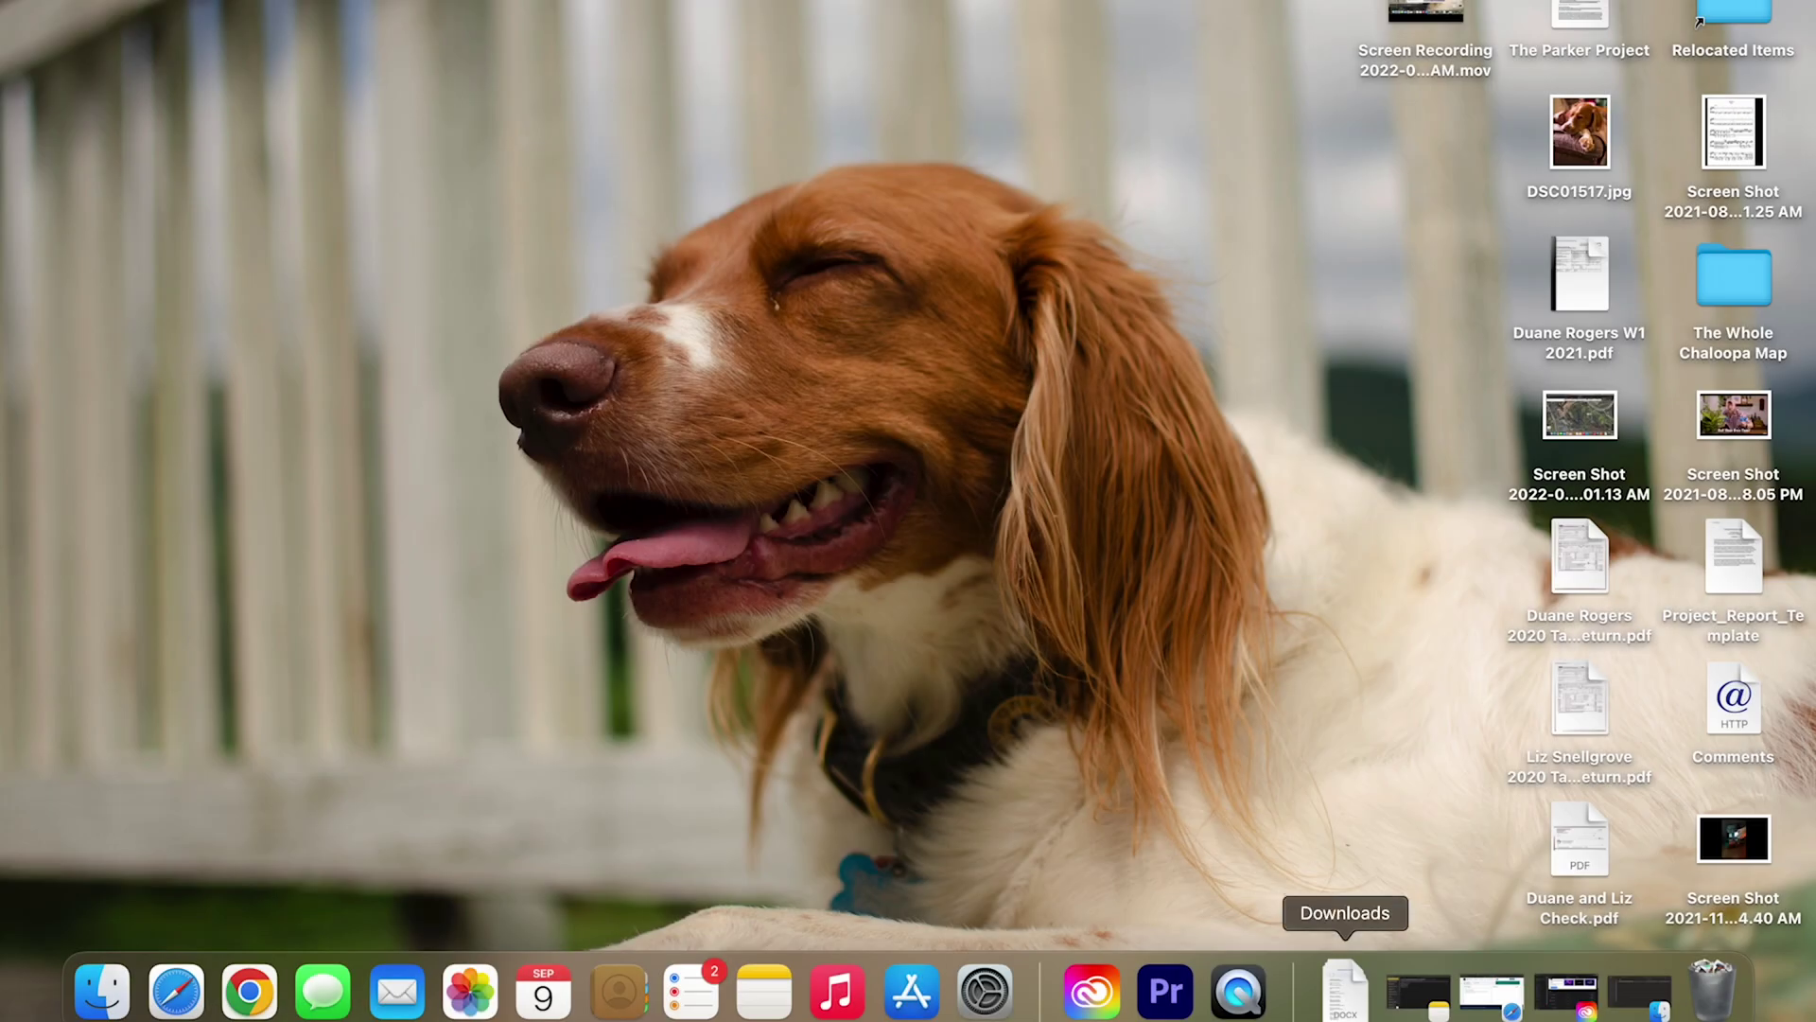
- Launch Adobe Premiere Pro from the Dock
left_click(1167, 991)
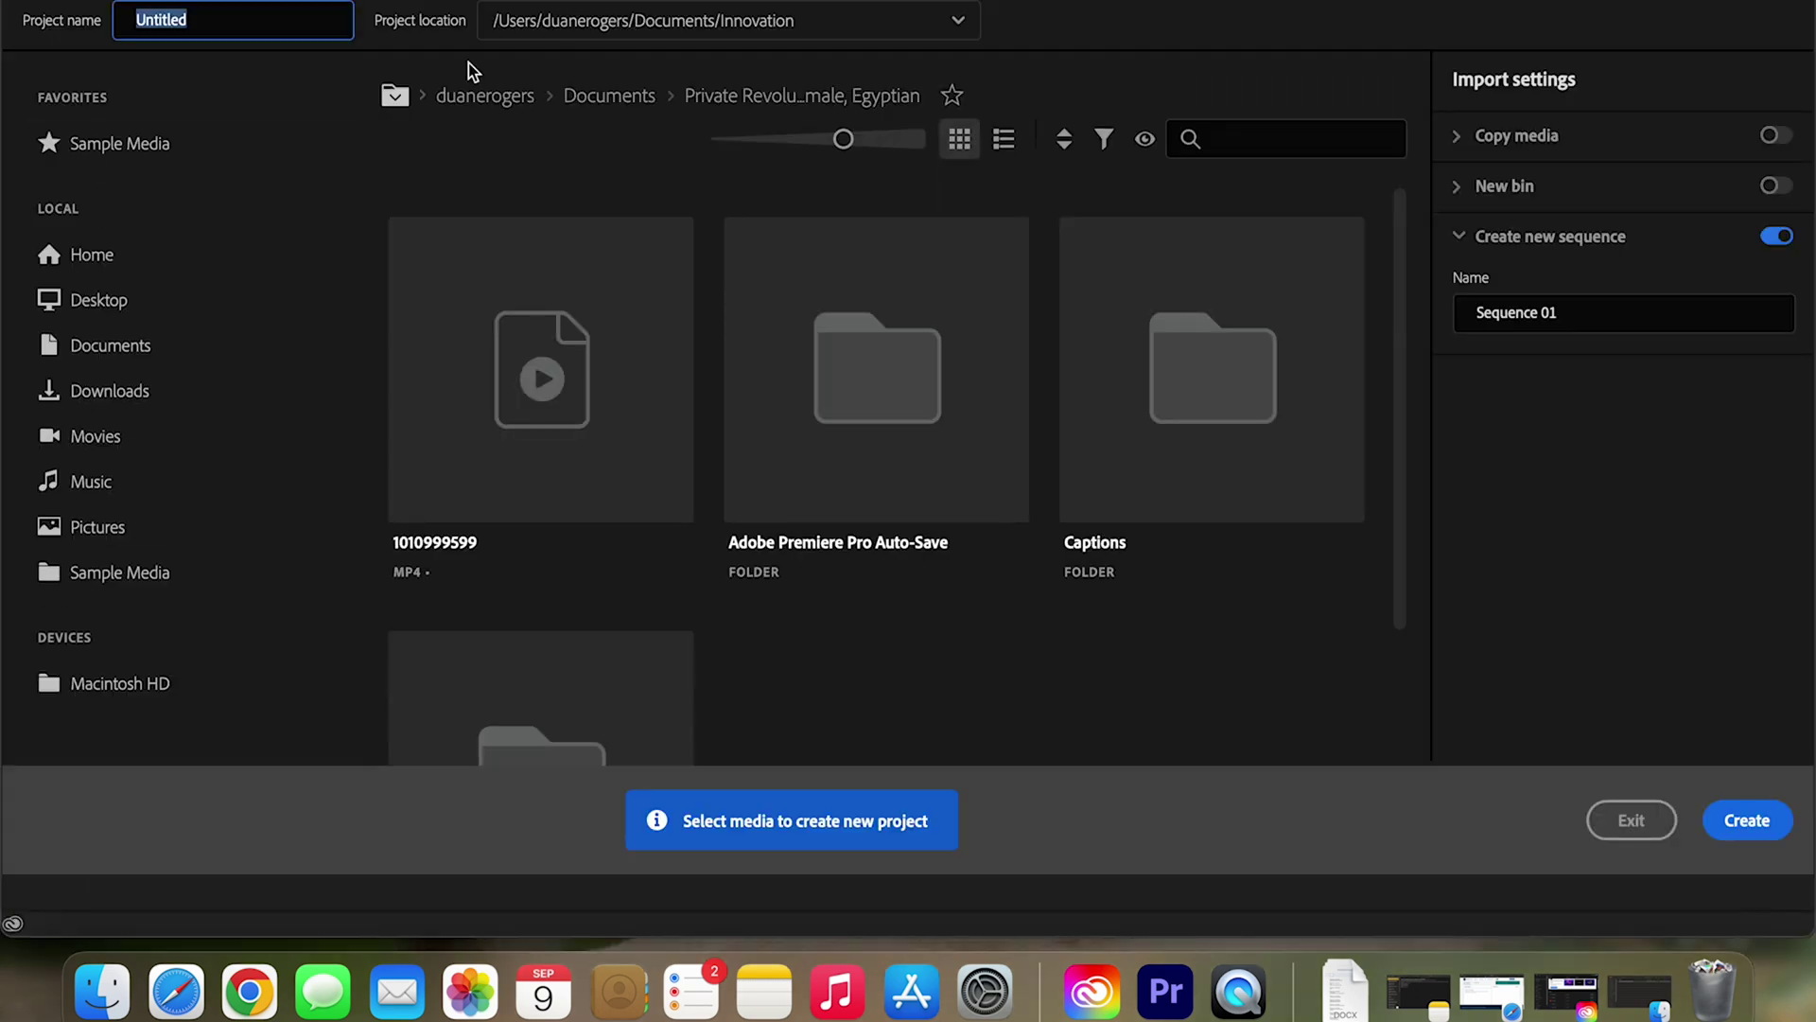
- Create a new project named 'Demo' stored in the Documents/Demo folder
type("Demo")
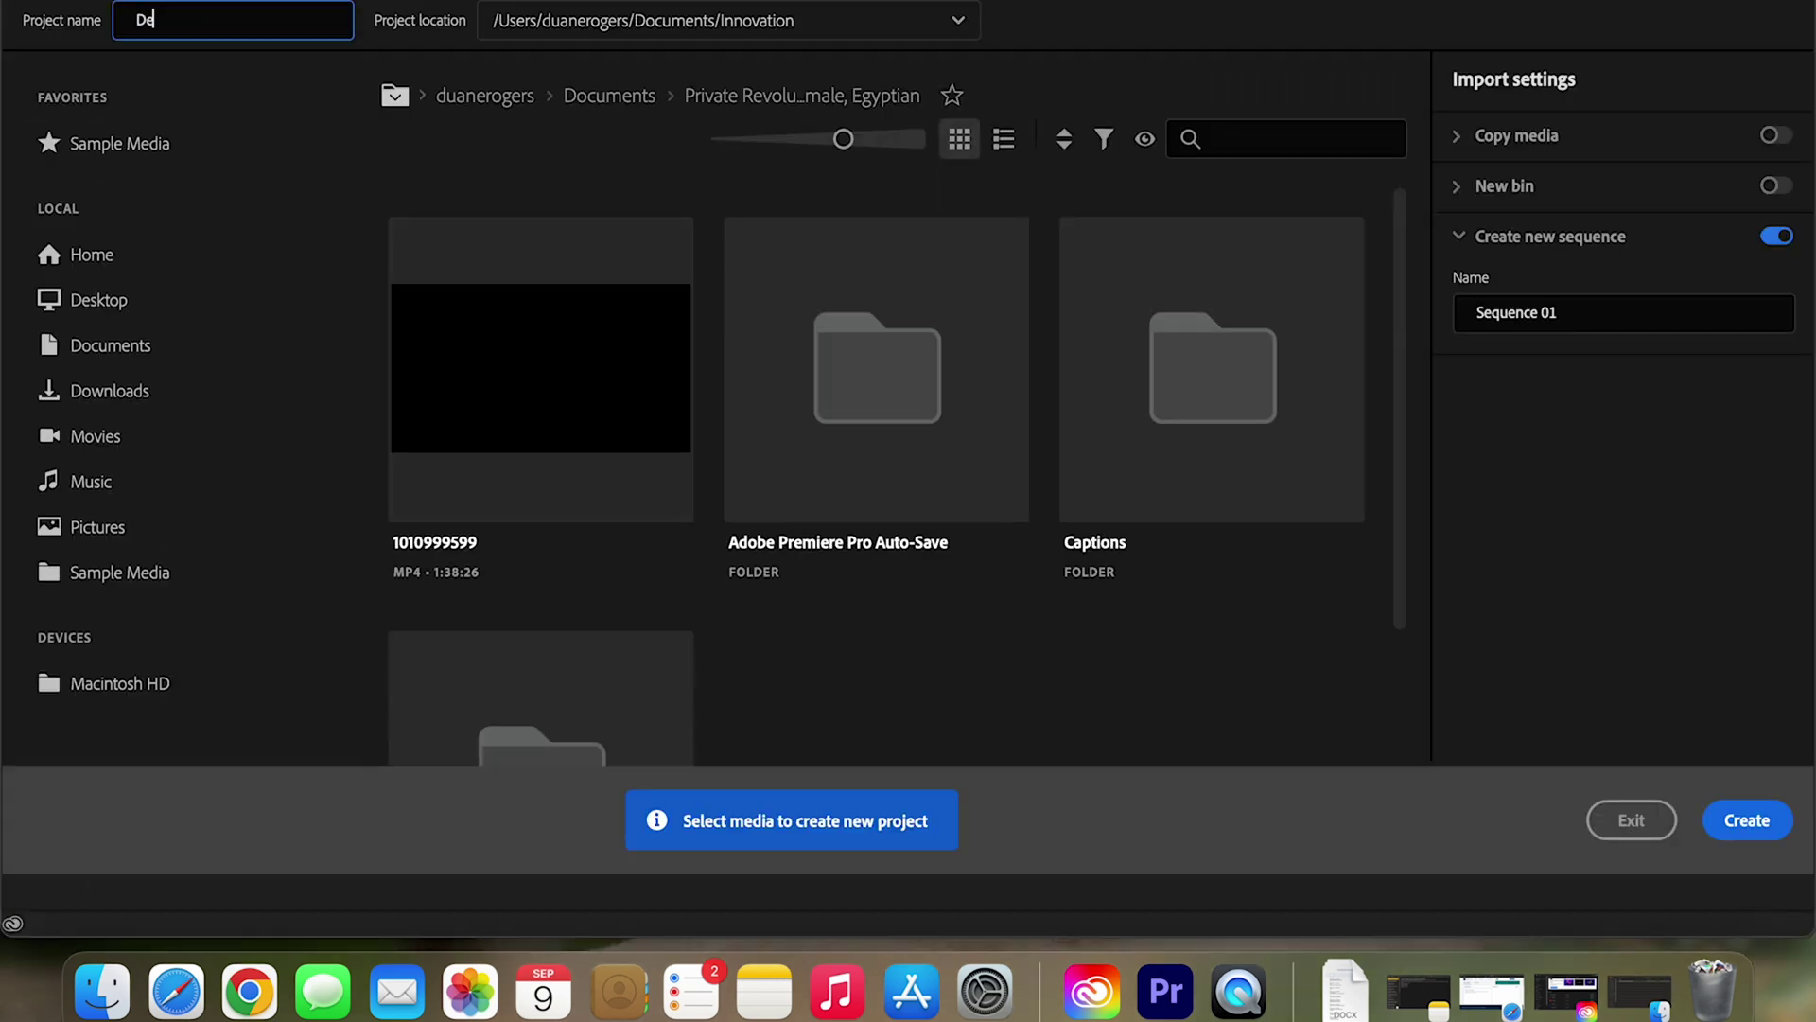
left_click(754, 32)
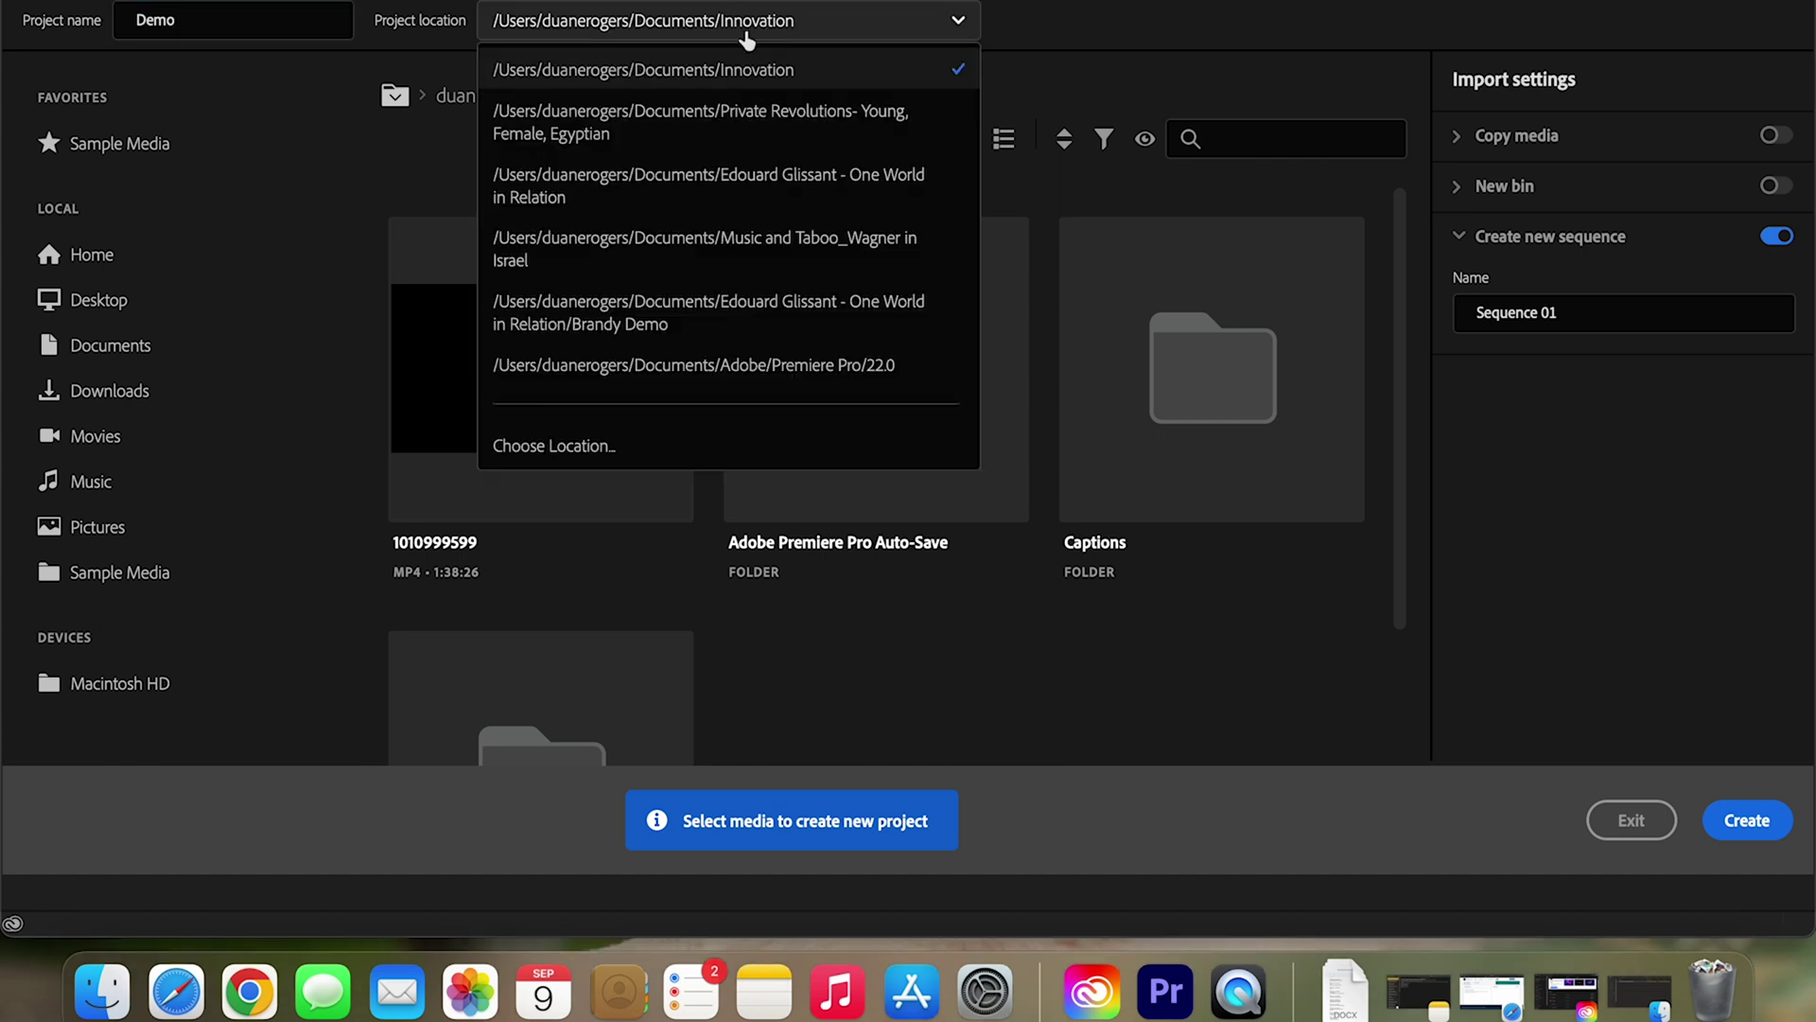
left_click(719, 453)
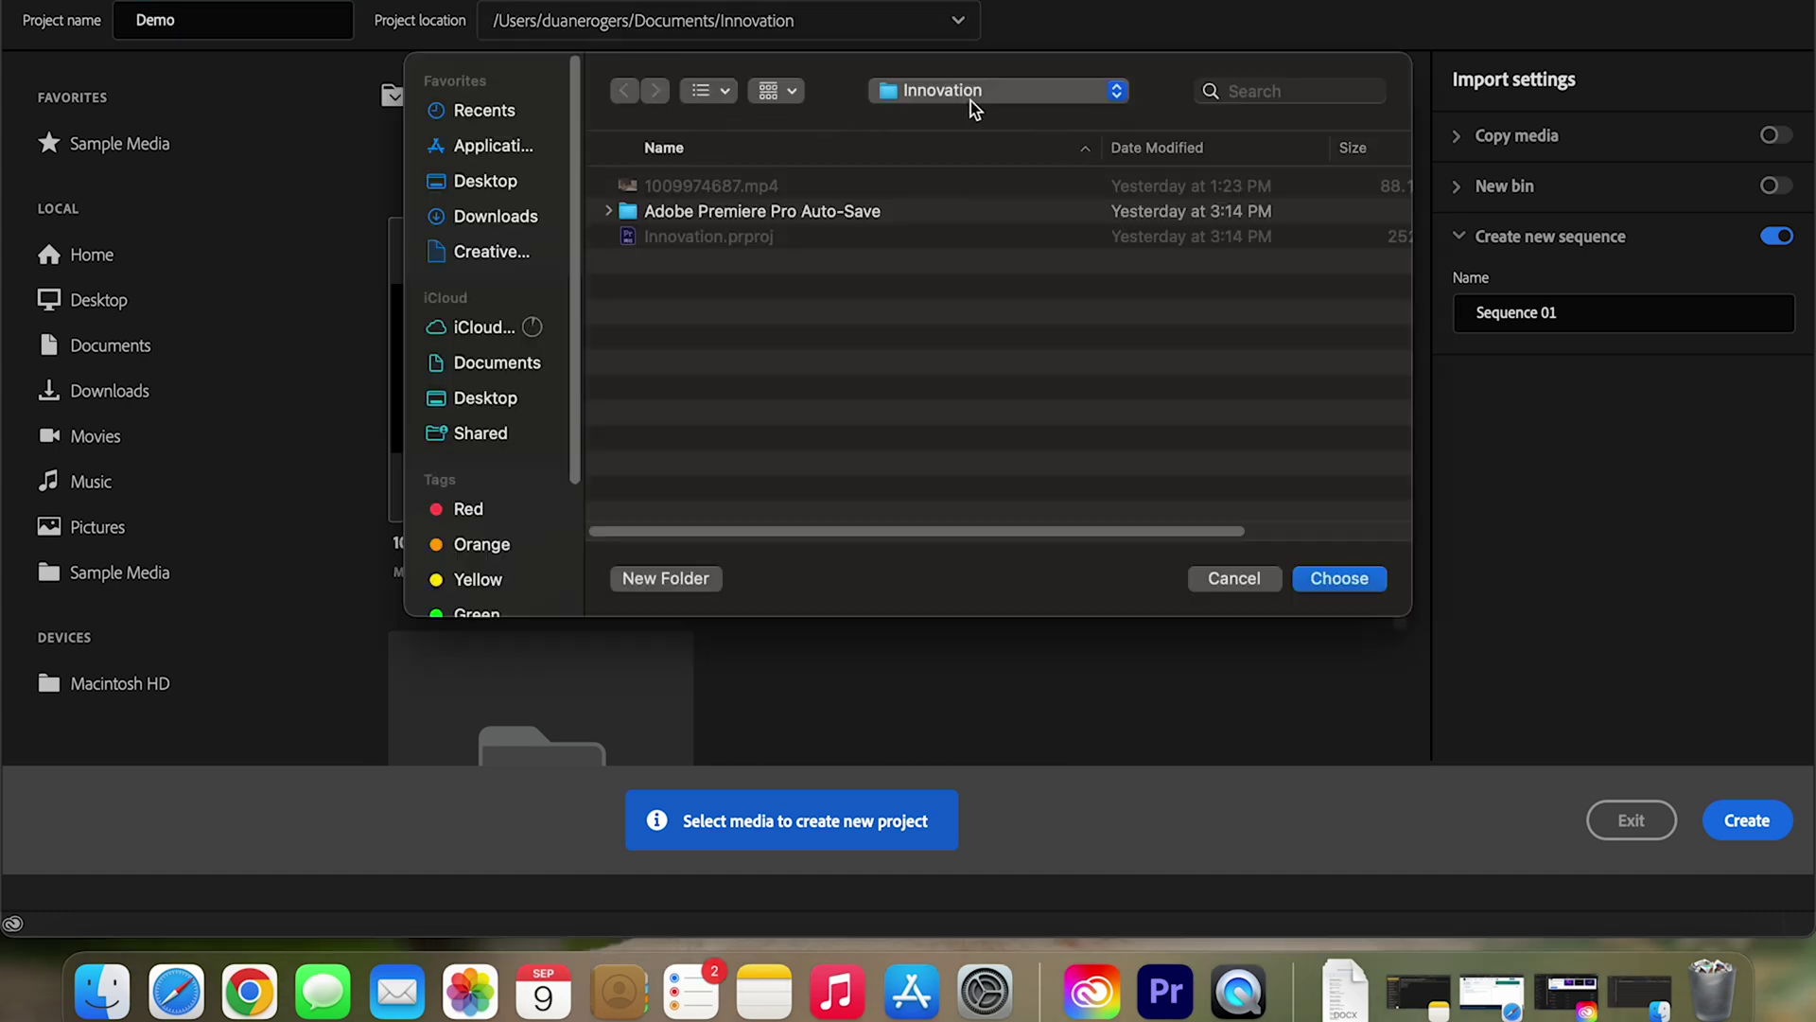
left_click(971, 100)
left_click(967, 216)
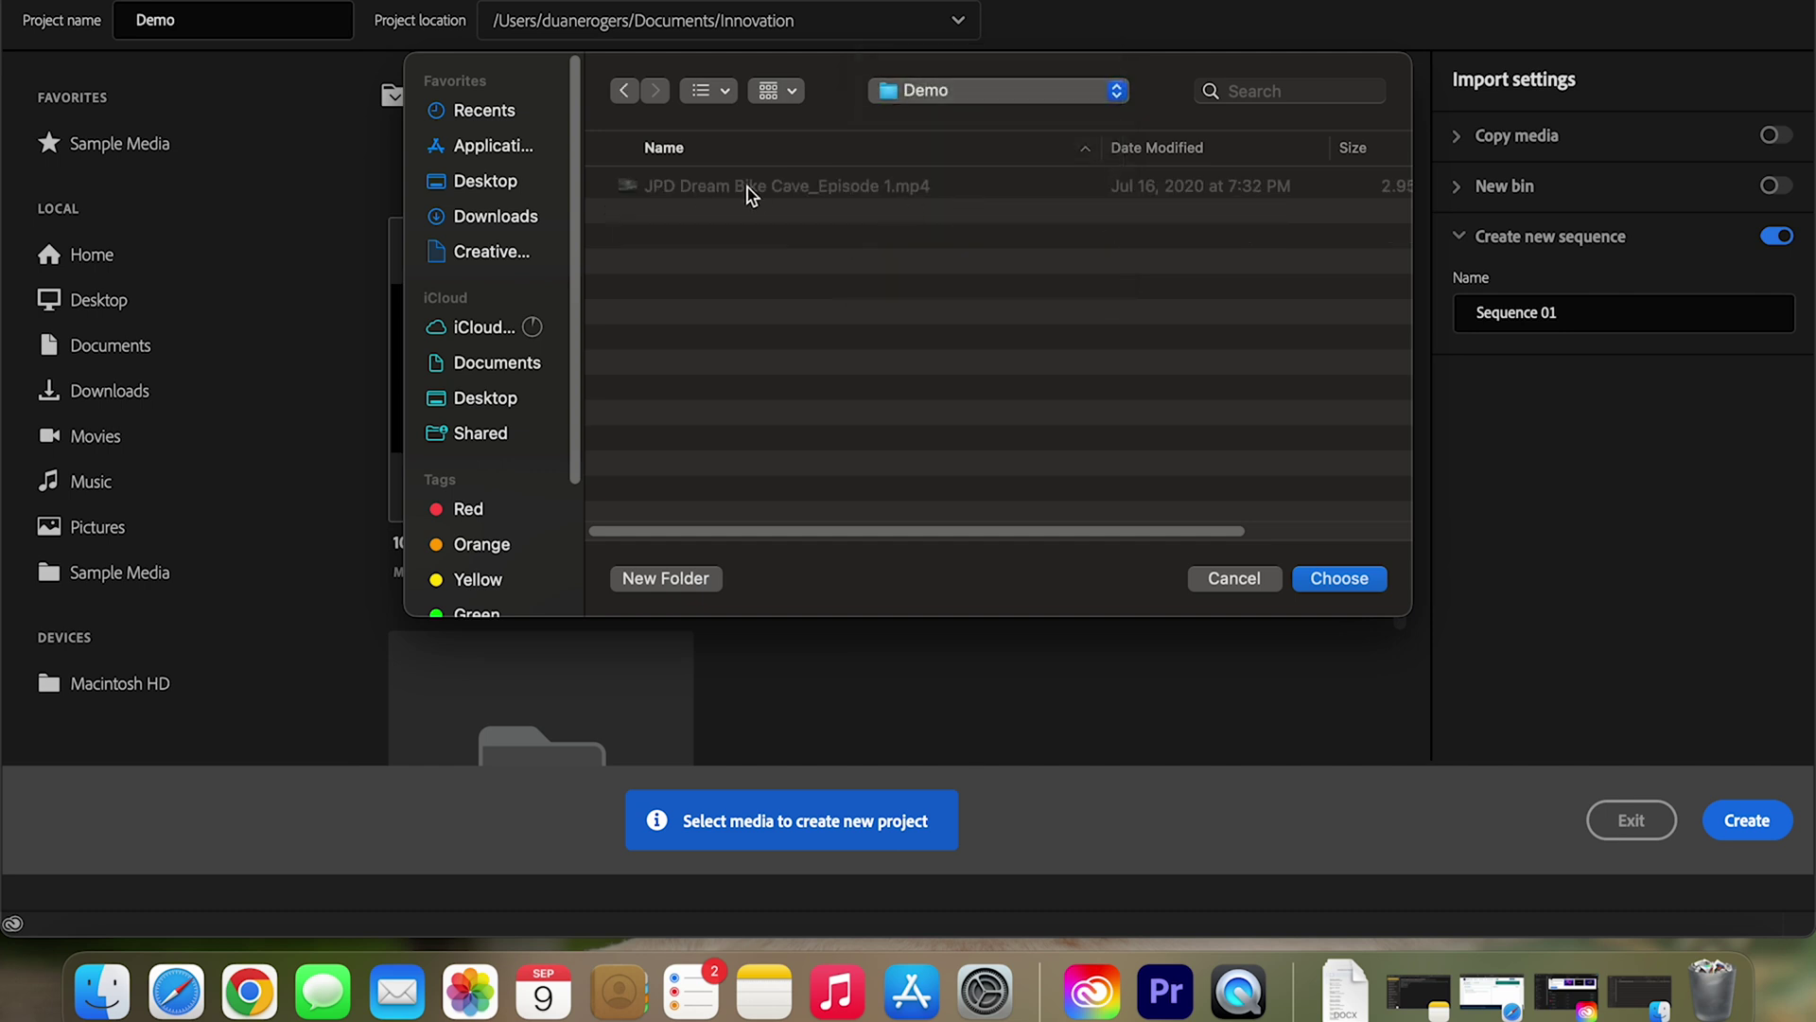
left_click(1336, 578)
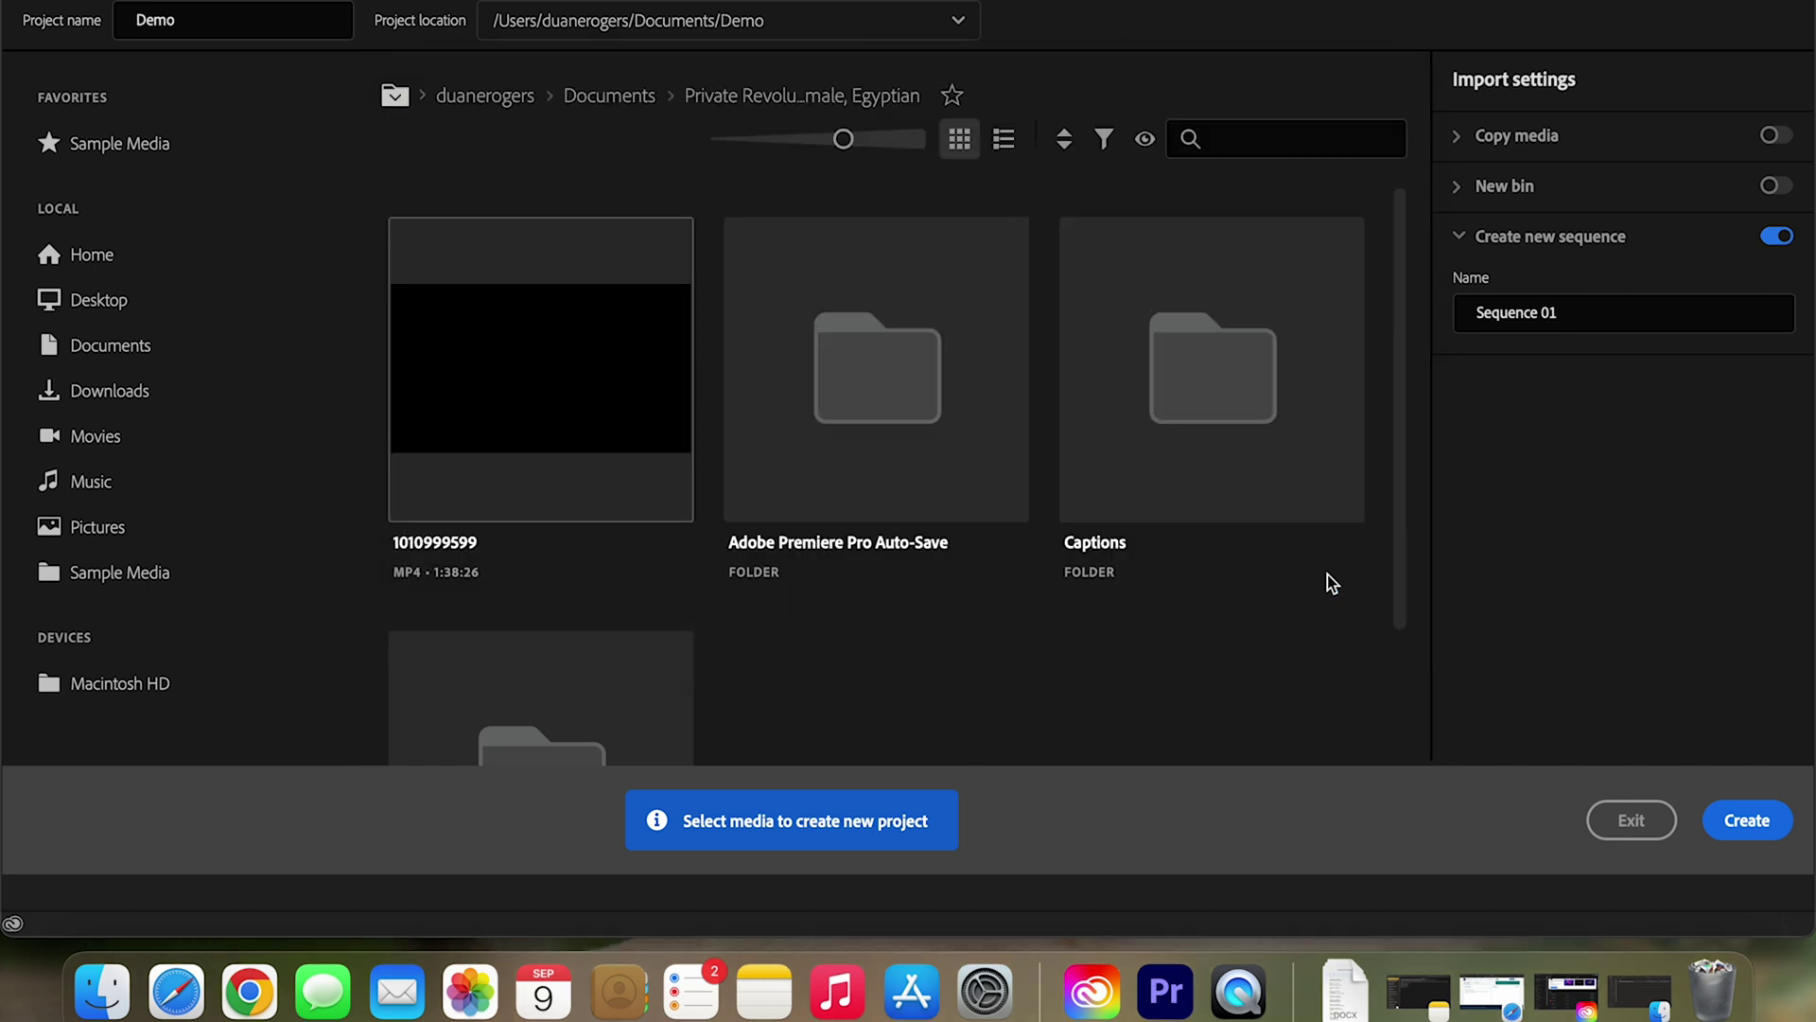
left_click(1741, 823)
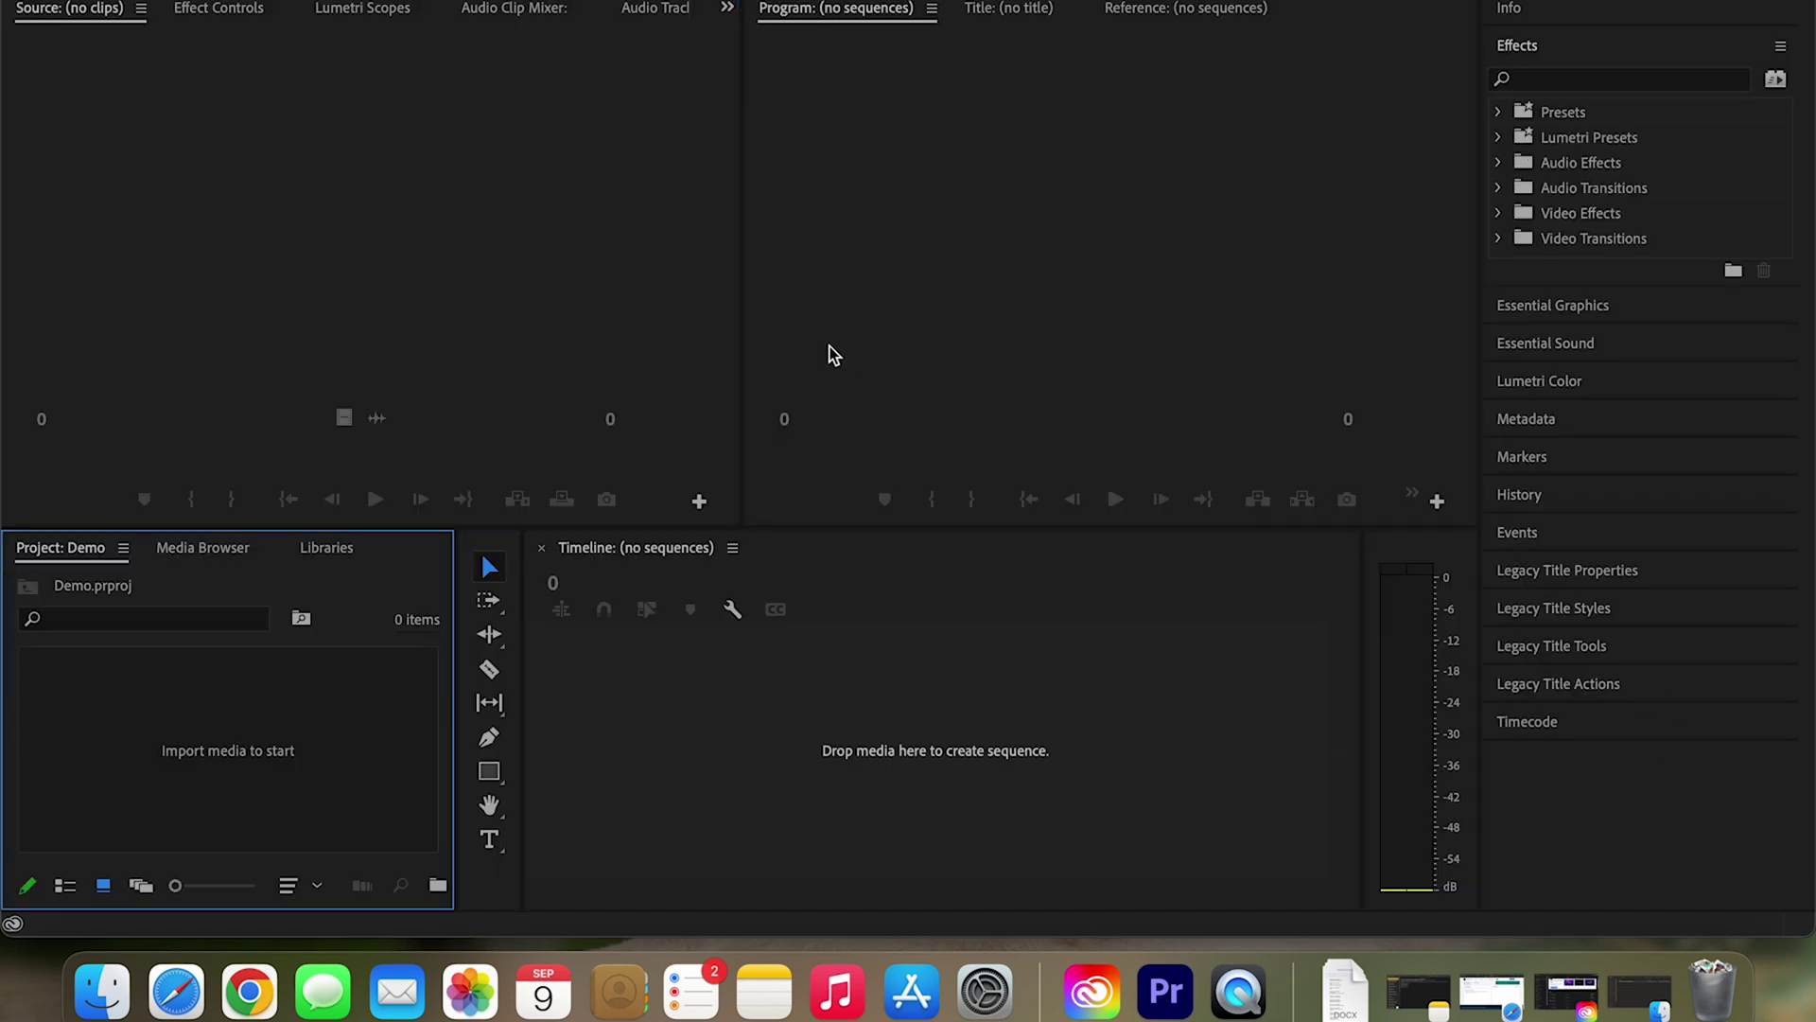
- Import JPD Dream Bike Cave_Episode 1.mp4, make a sequence from it and scrub through it
right_click(192, 744)
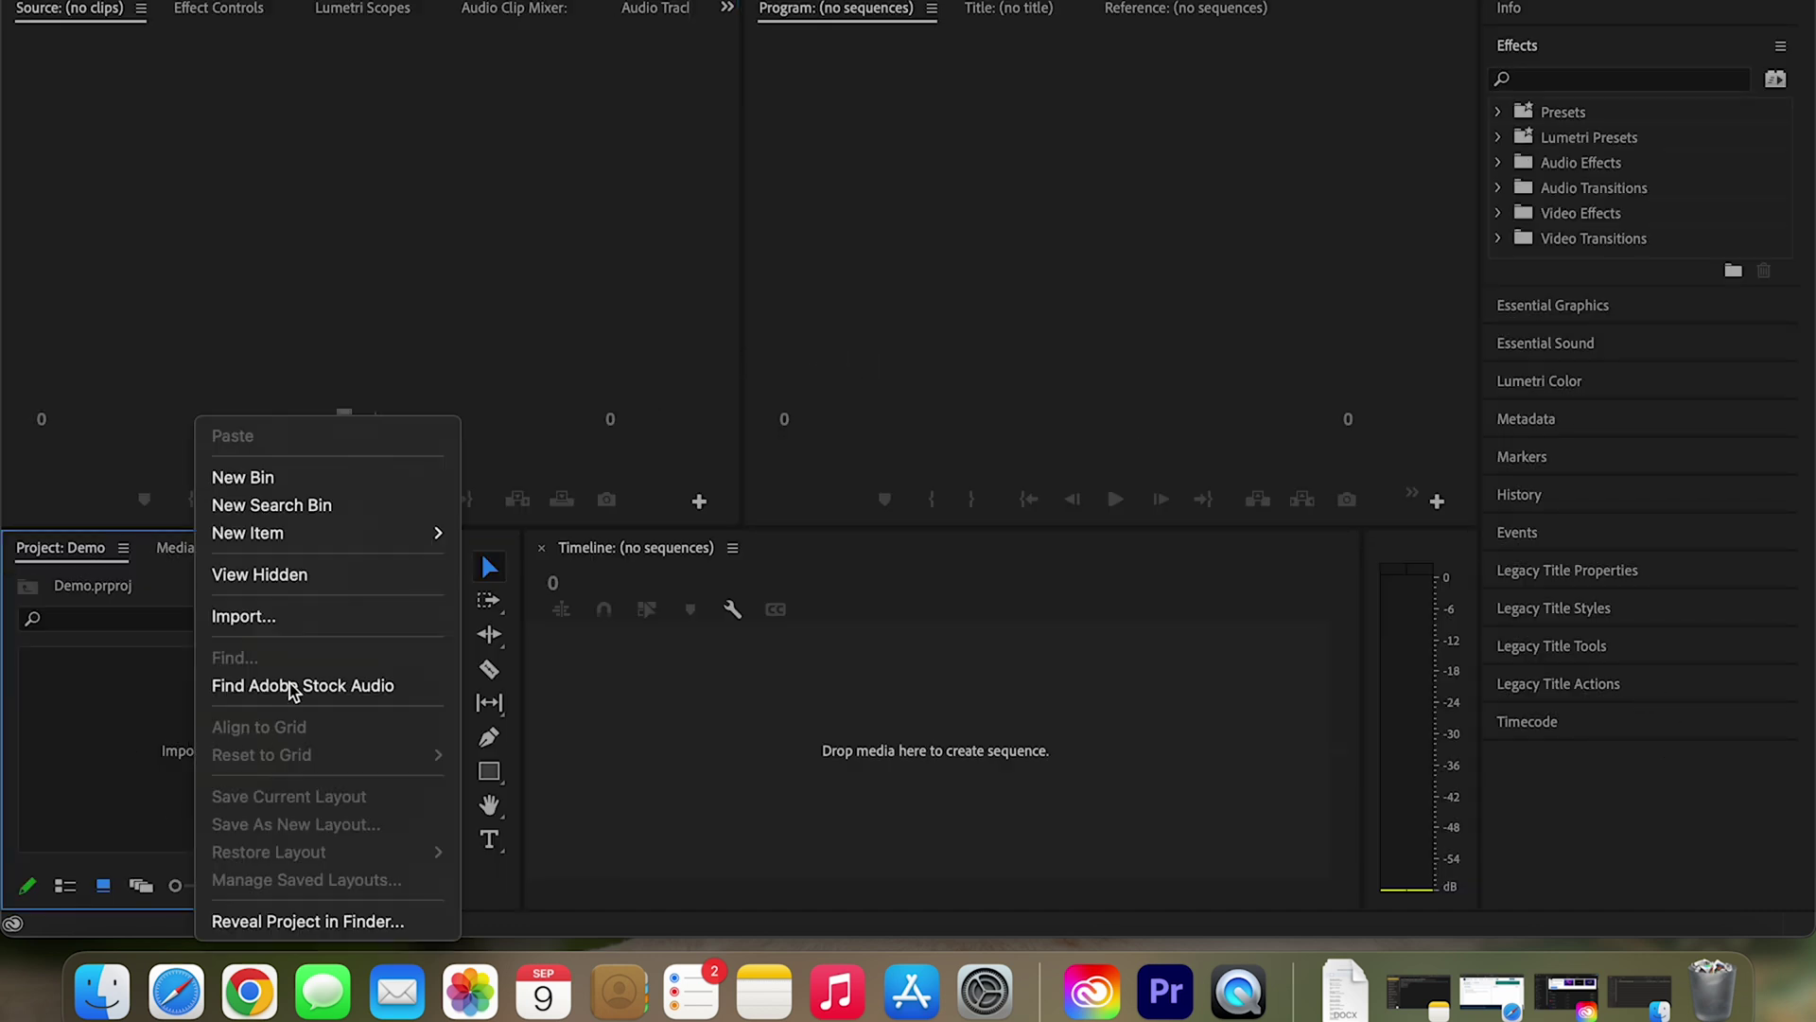
left_click(286, 619)
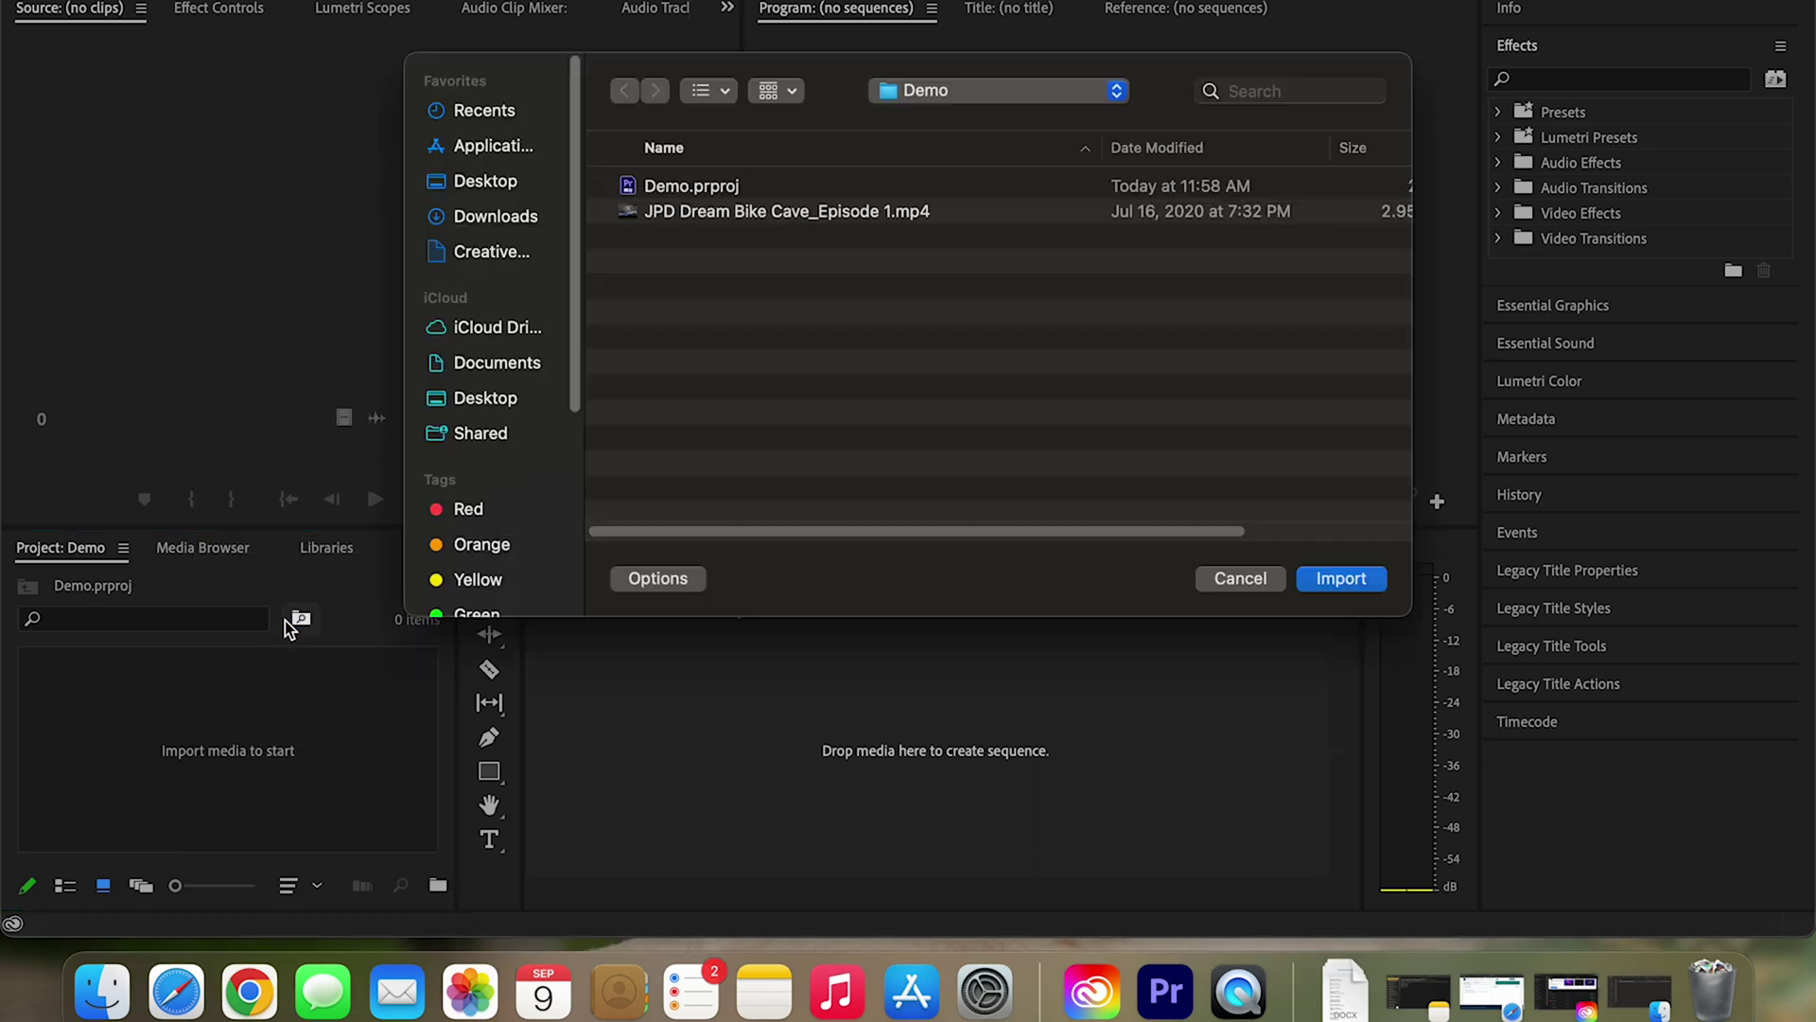
left_click(810, 216)
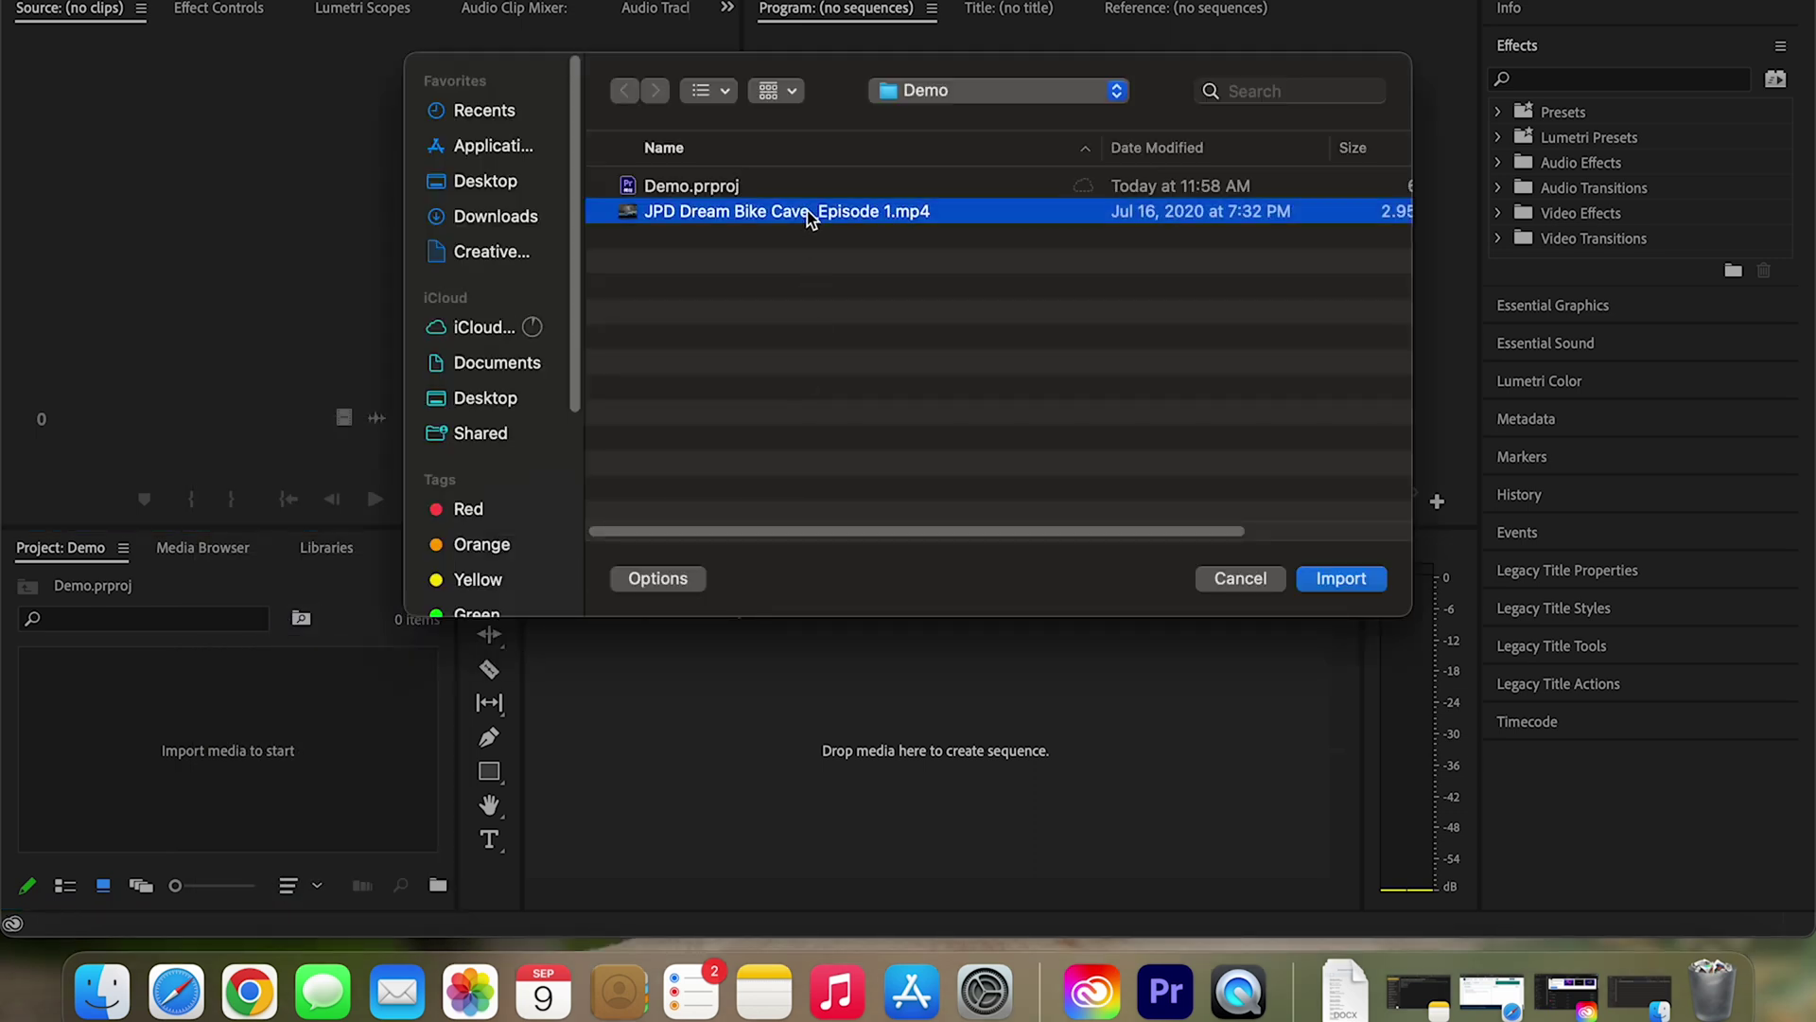
left_click(1342, 579)
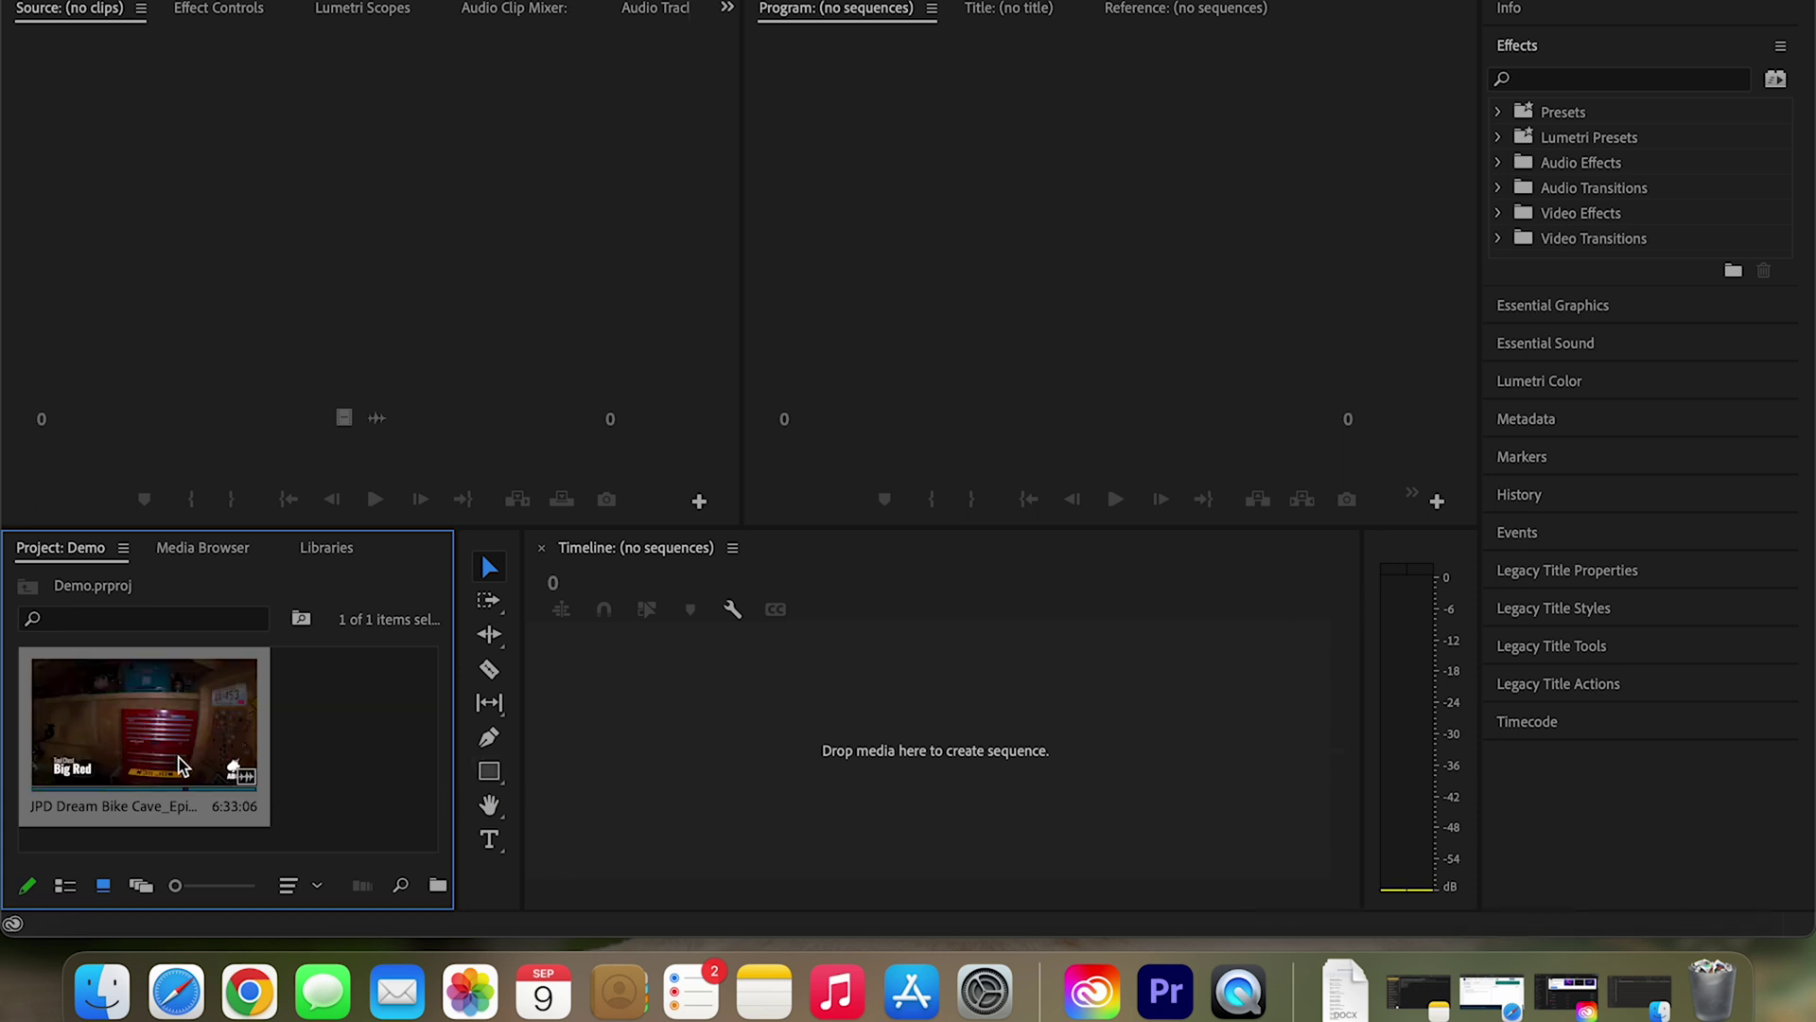
left_click_drag(183, 764, 874, 796)
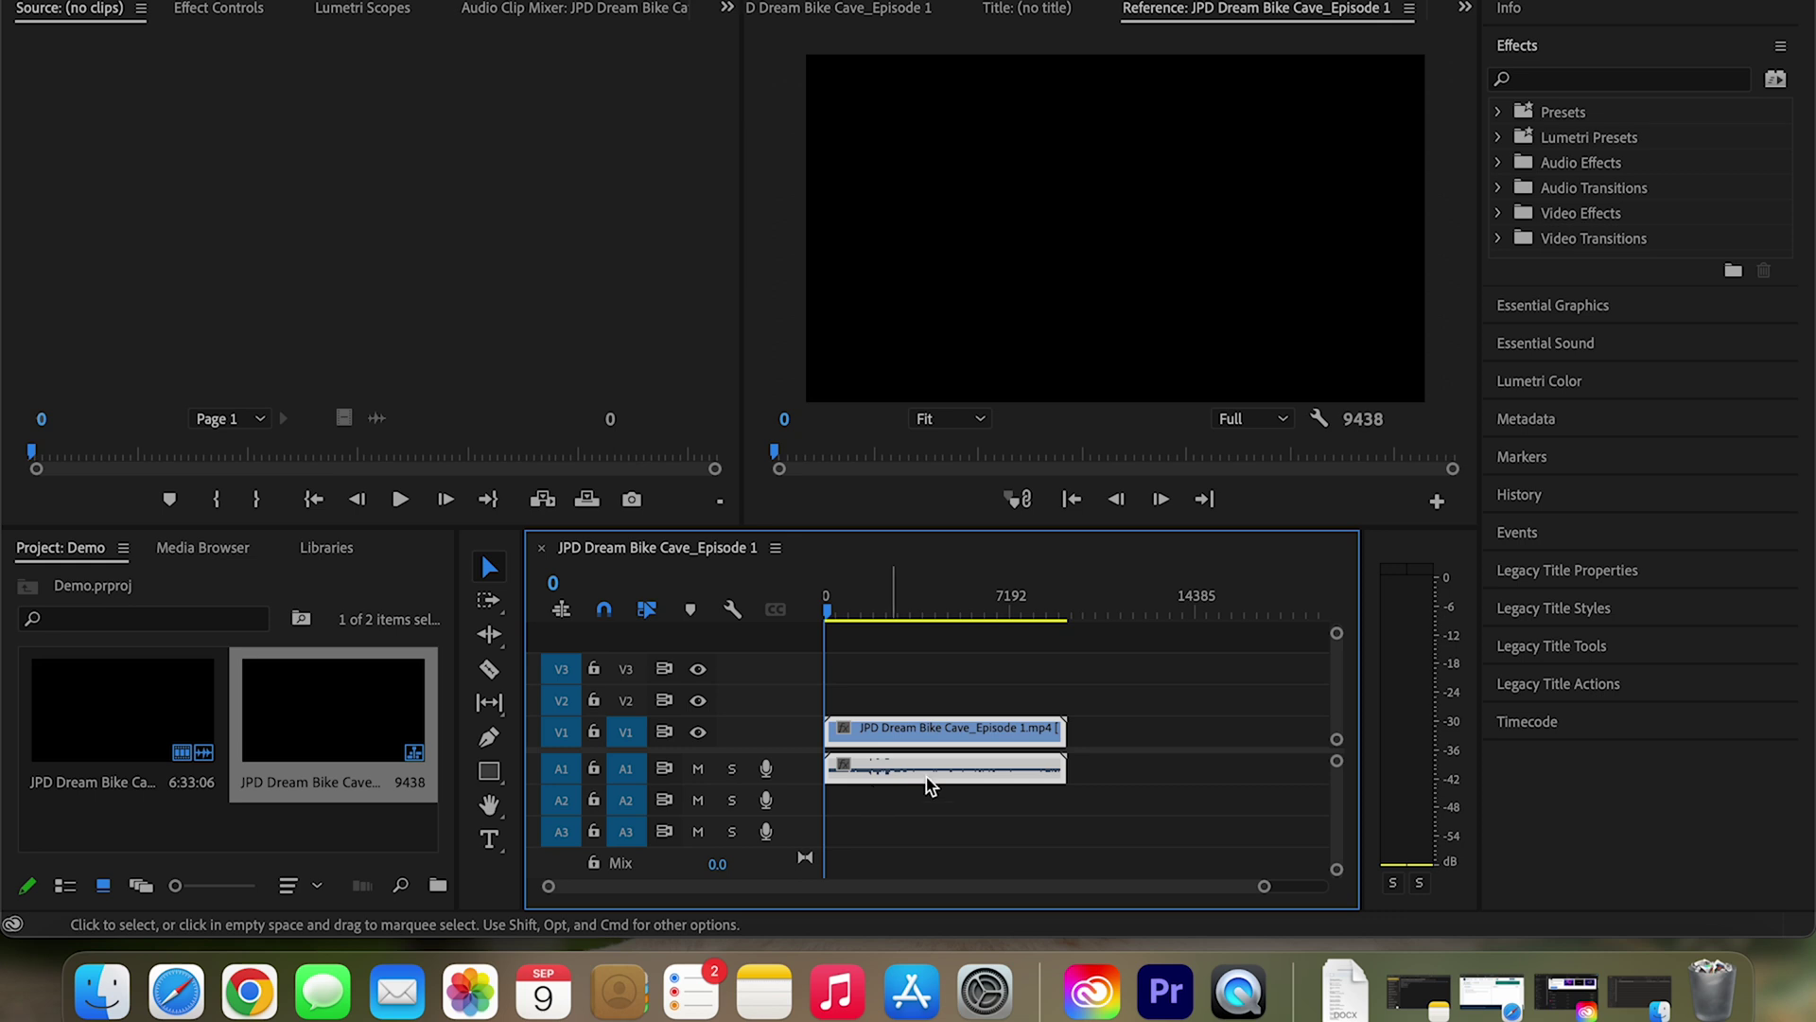
left_click_drag(826, 619, 762, 605)
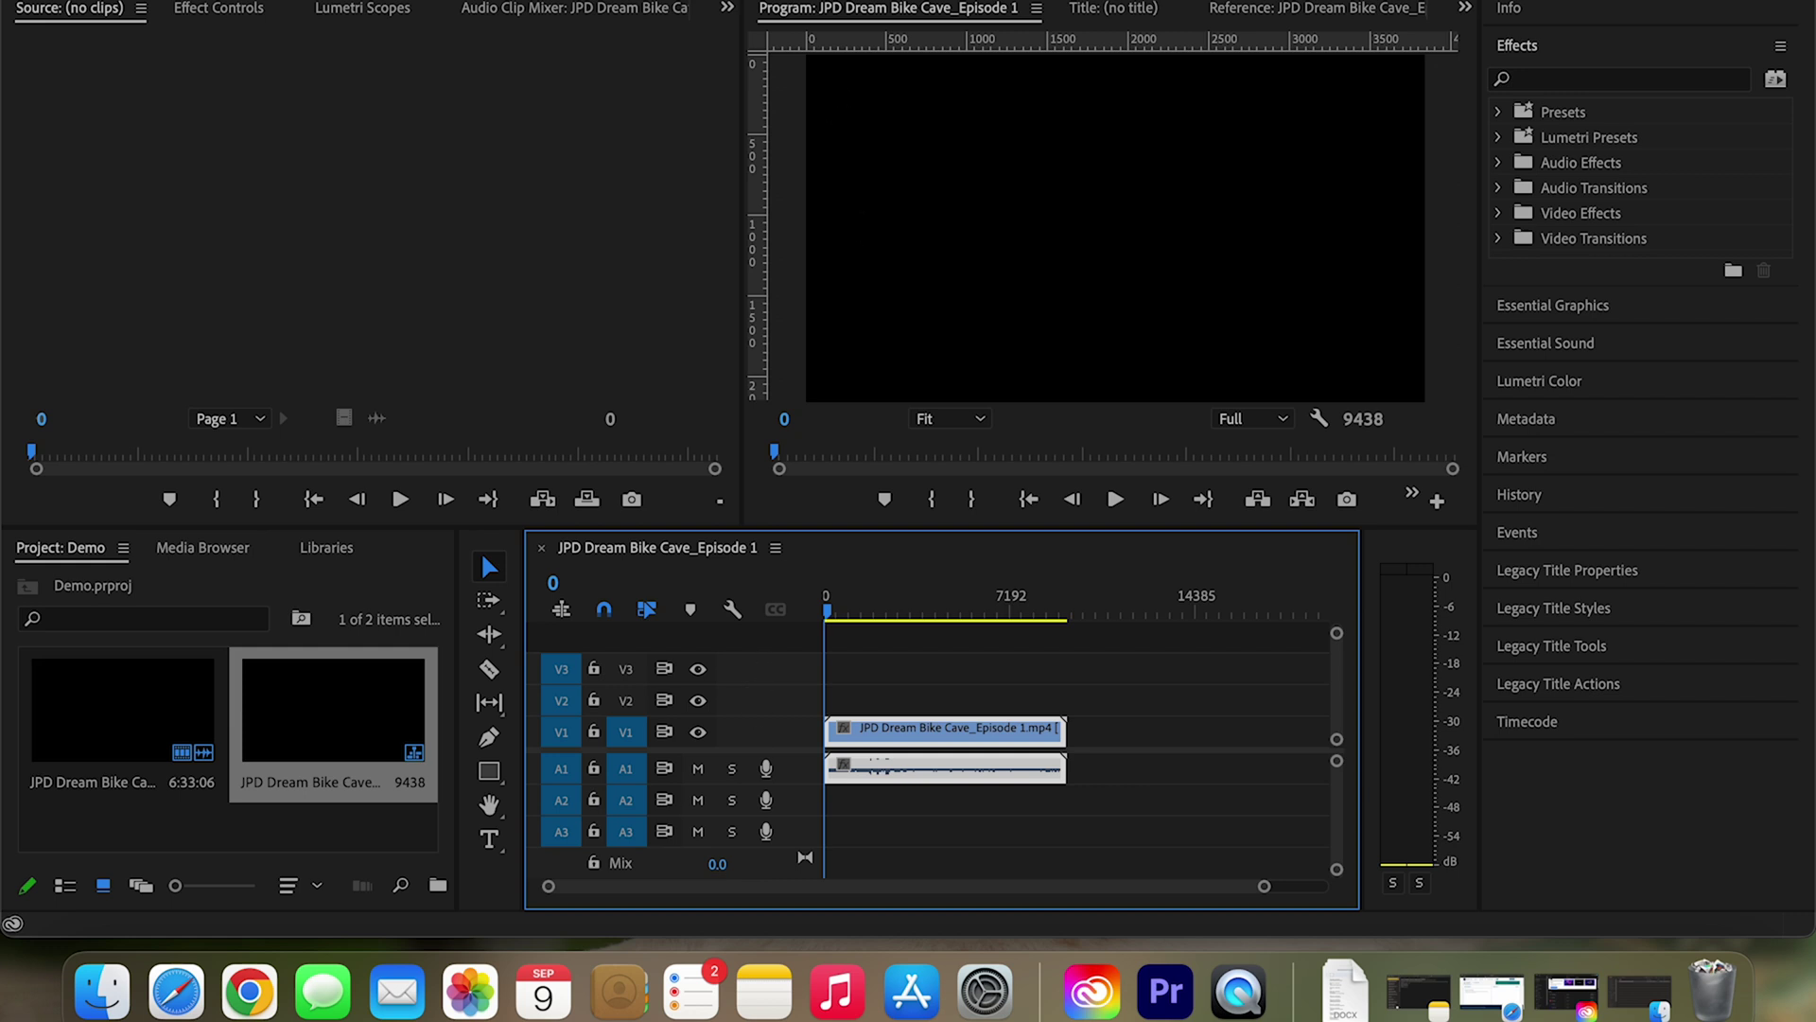
- Switch to the Captions and Graphics workspace and begin transcribing the sequence
mouse_move(852, 2)
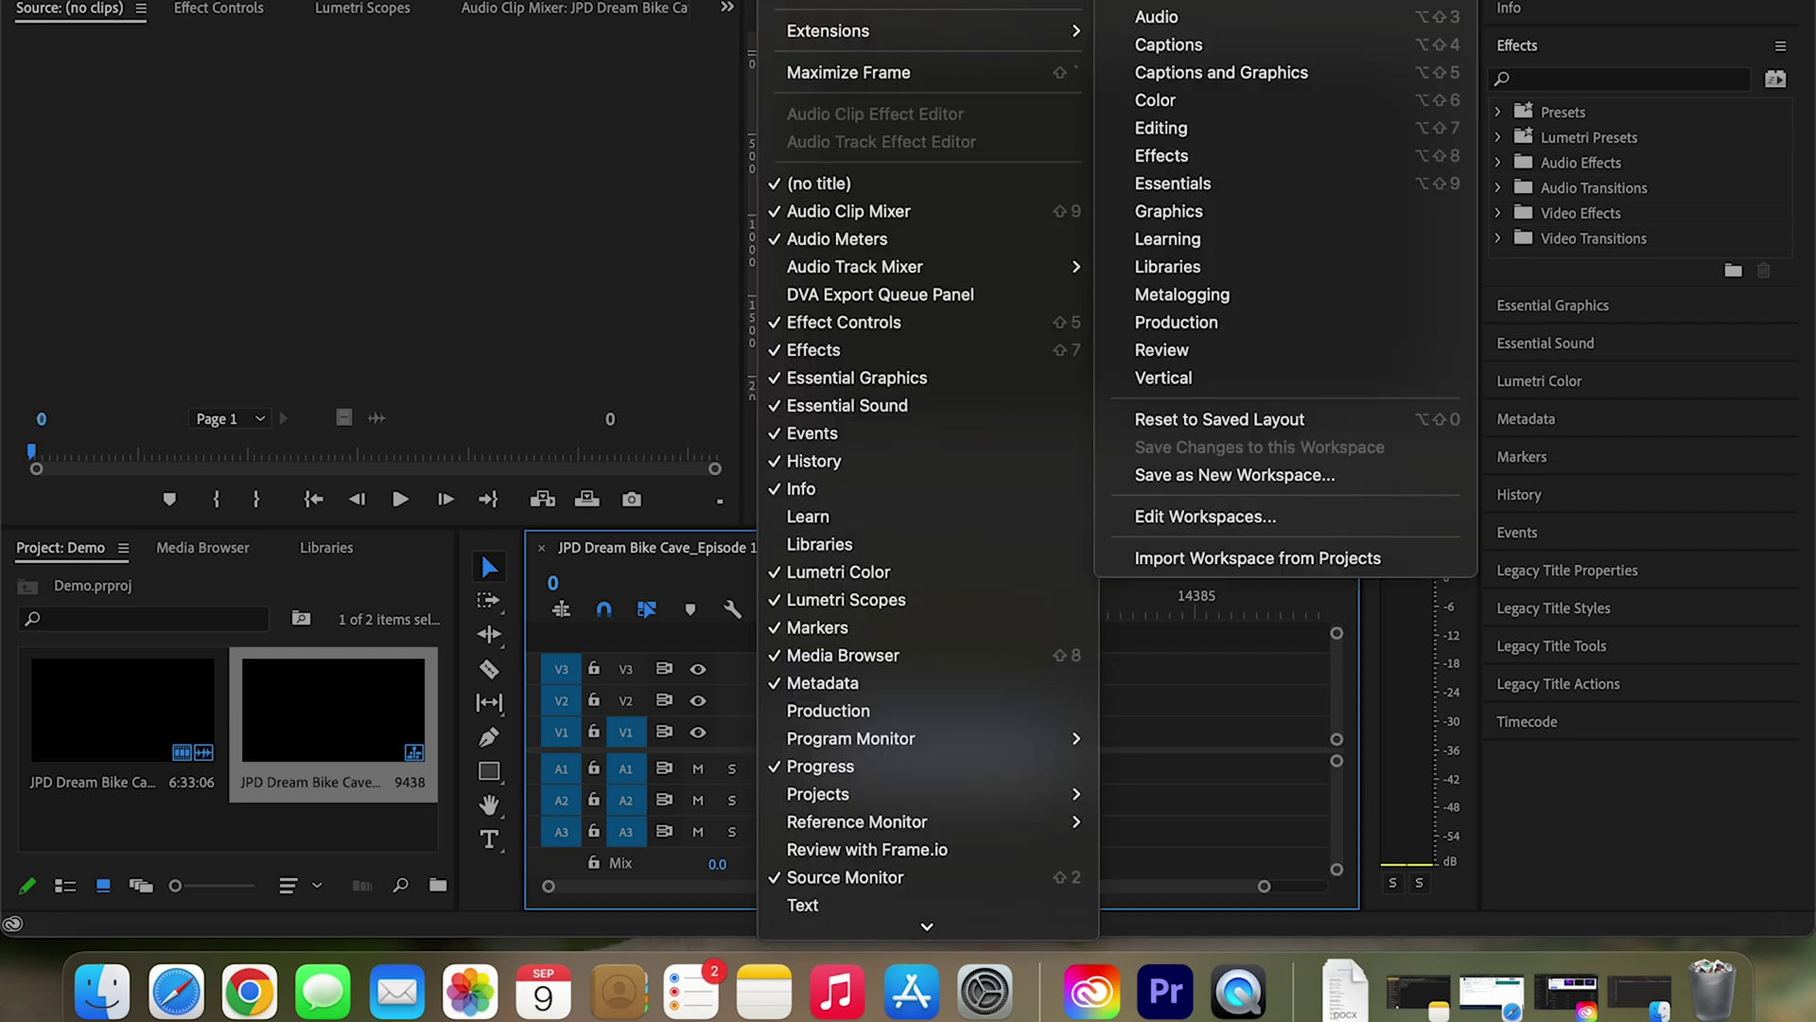
left_click(1221, 73)
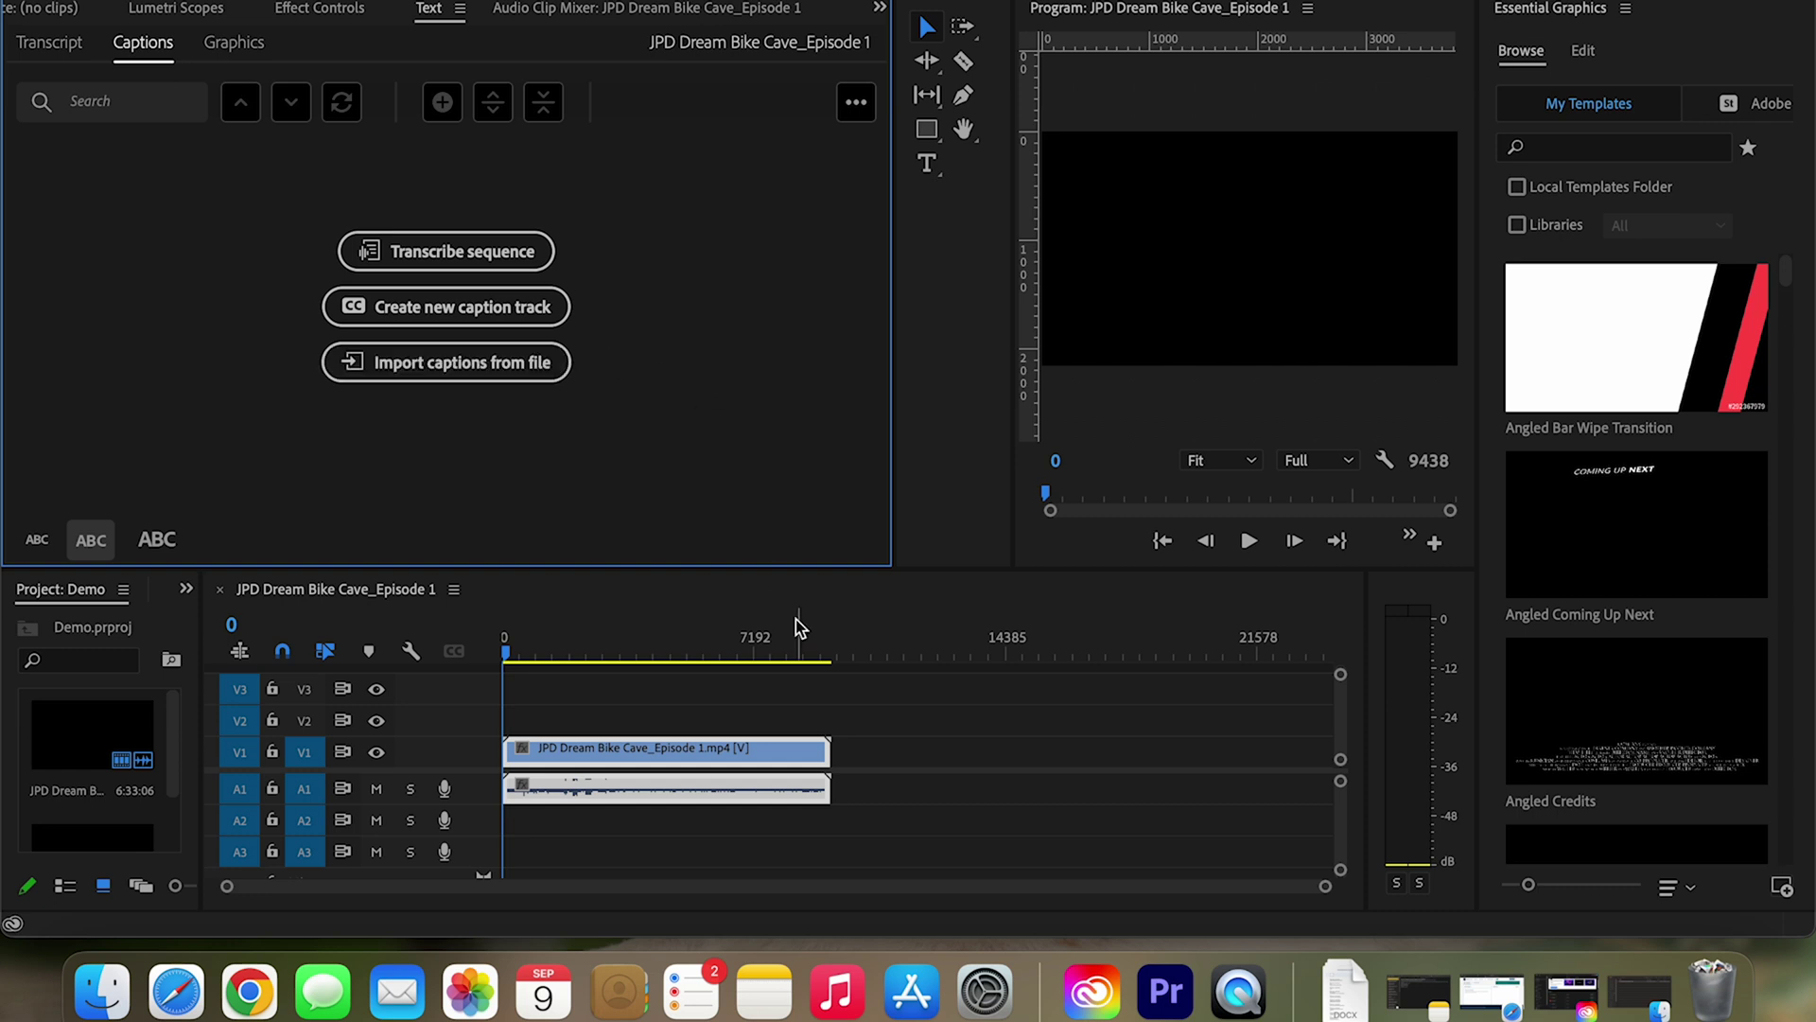
left_click(478, 263)
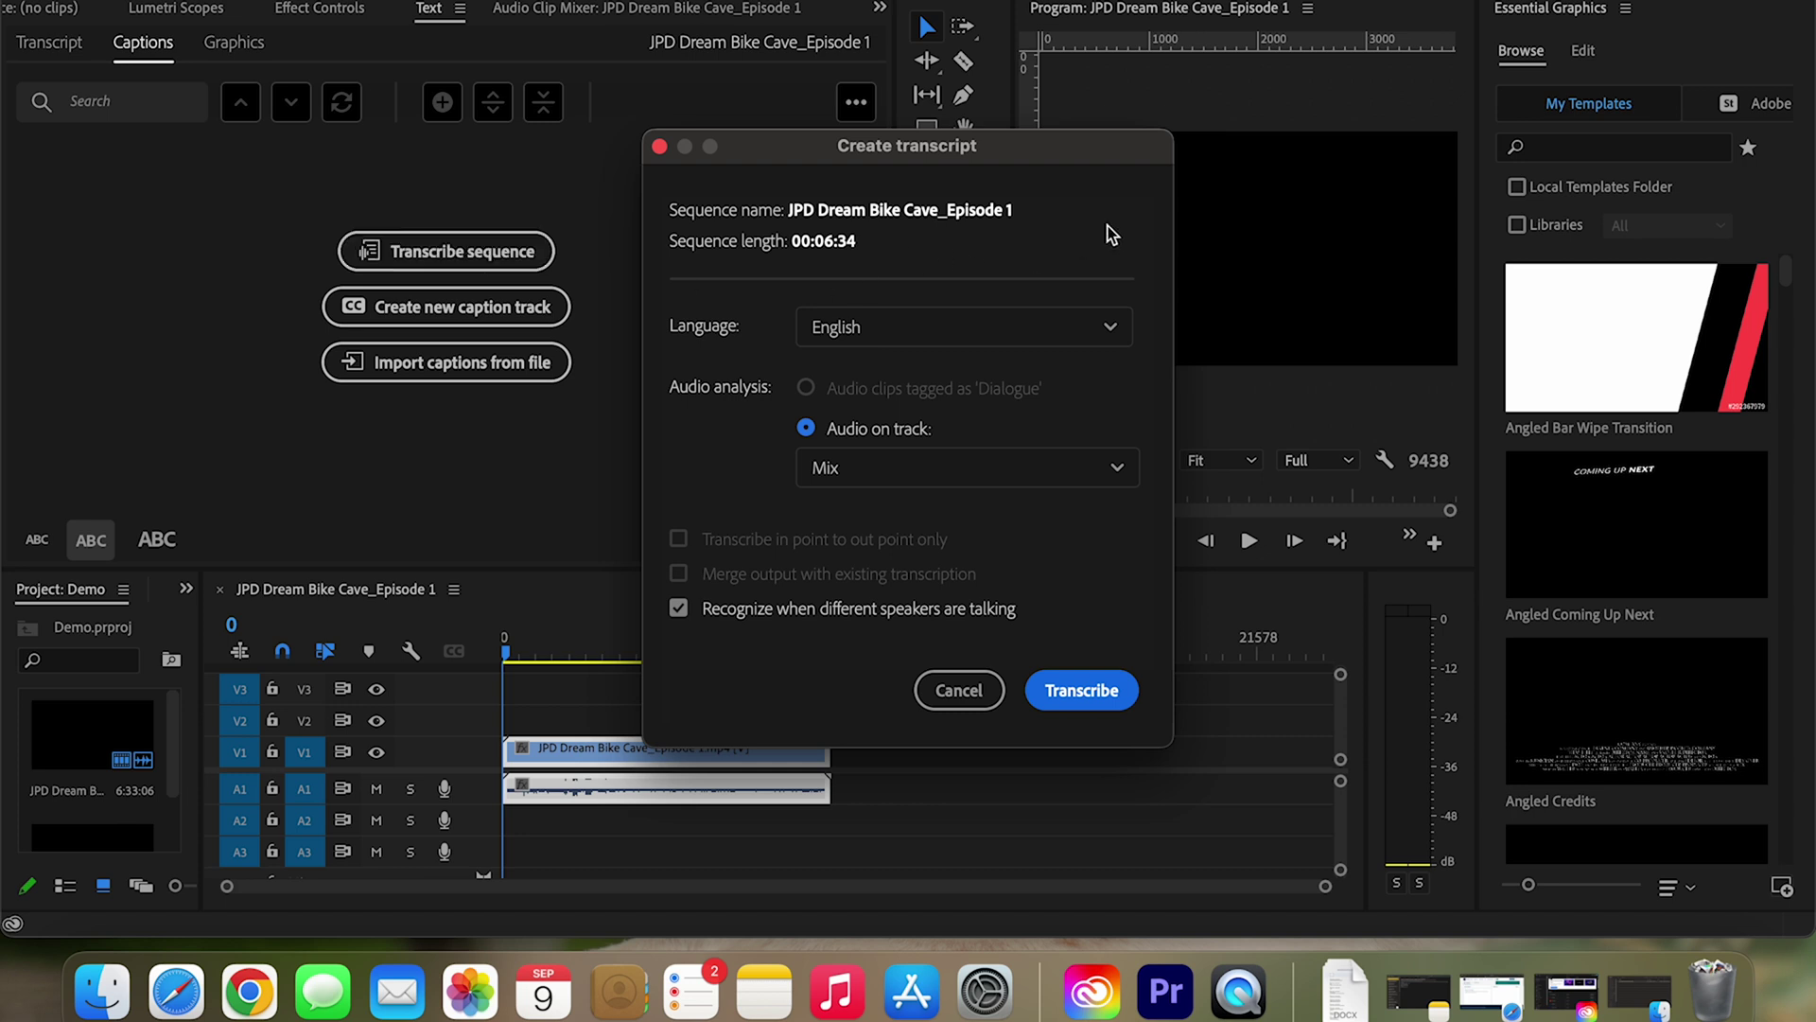
- Transcribe the sequence in English, analysing only the Audio 1 track
left_click(1112, 329)
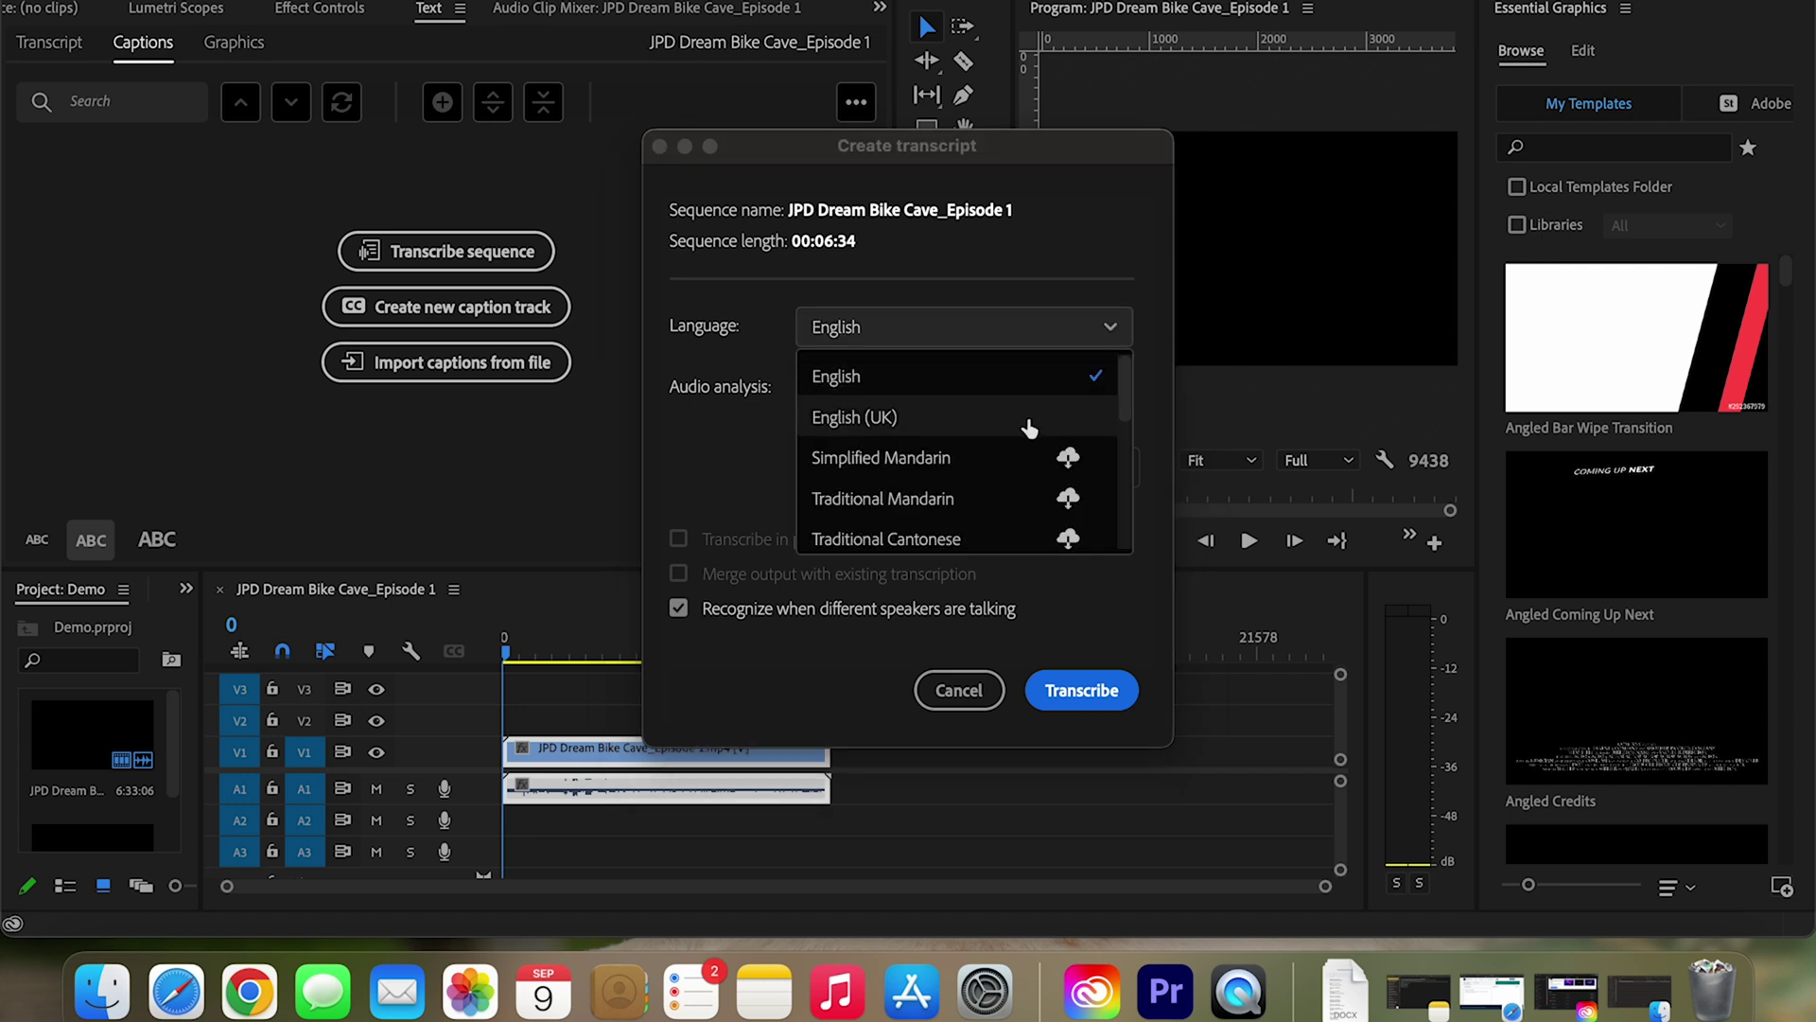
scroll(1017, 479, "down", 1)
scroll(1017, 478, "down", 10)
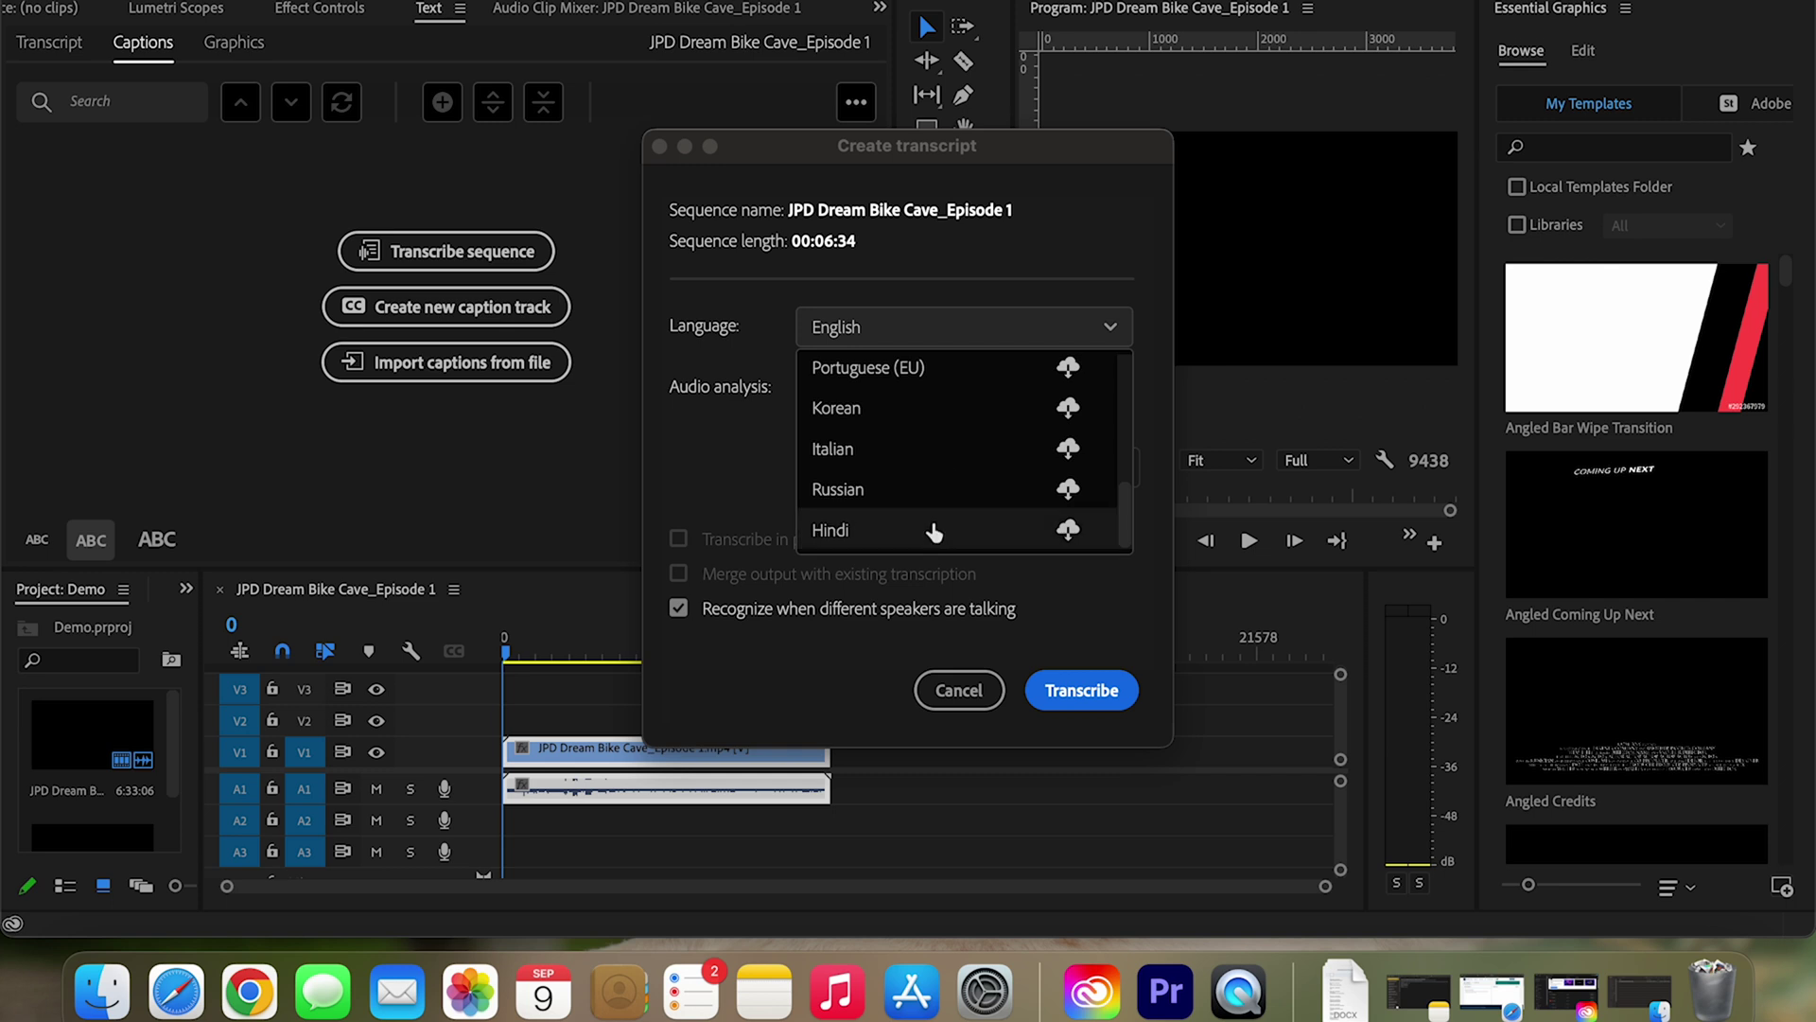
scroll(935, 528, "up", 1)
scroll(934, 528, "up", 10)
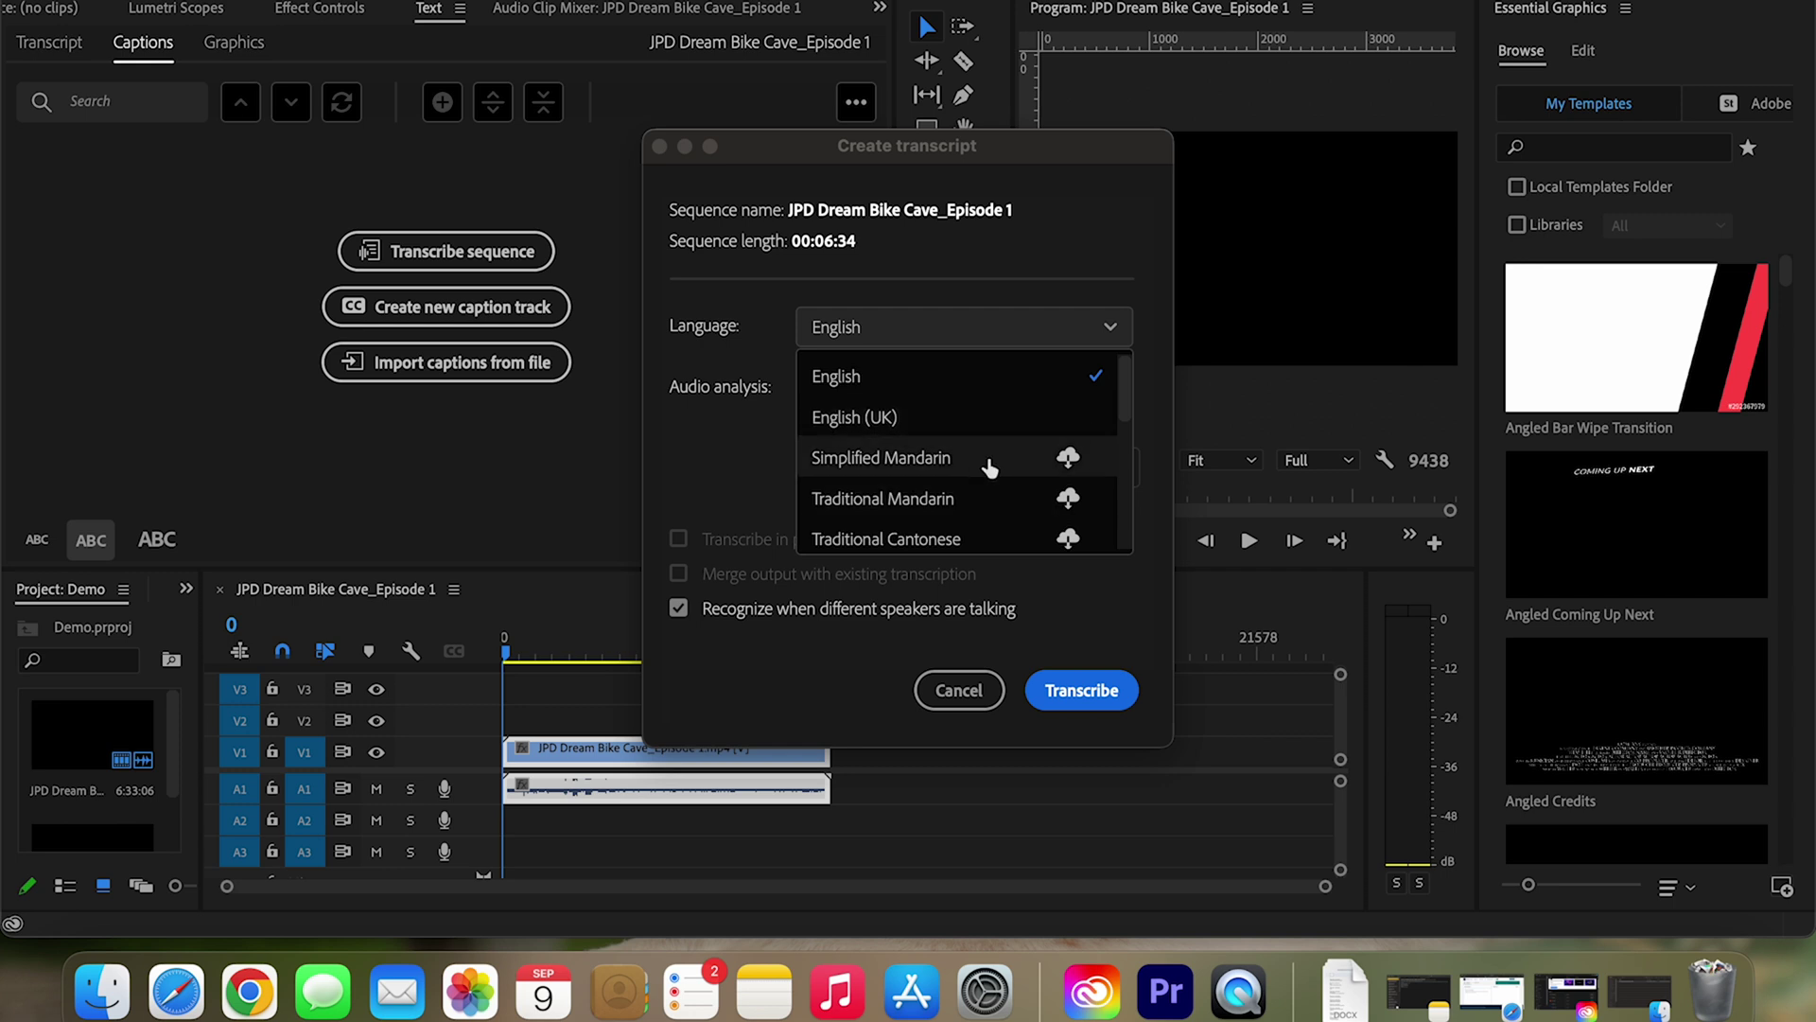
scroll(985, 458, "down", 5)
scroll(985, 458, "up", 5)
left_click(854, 380)
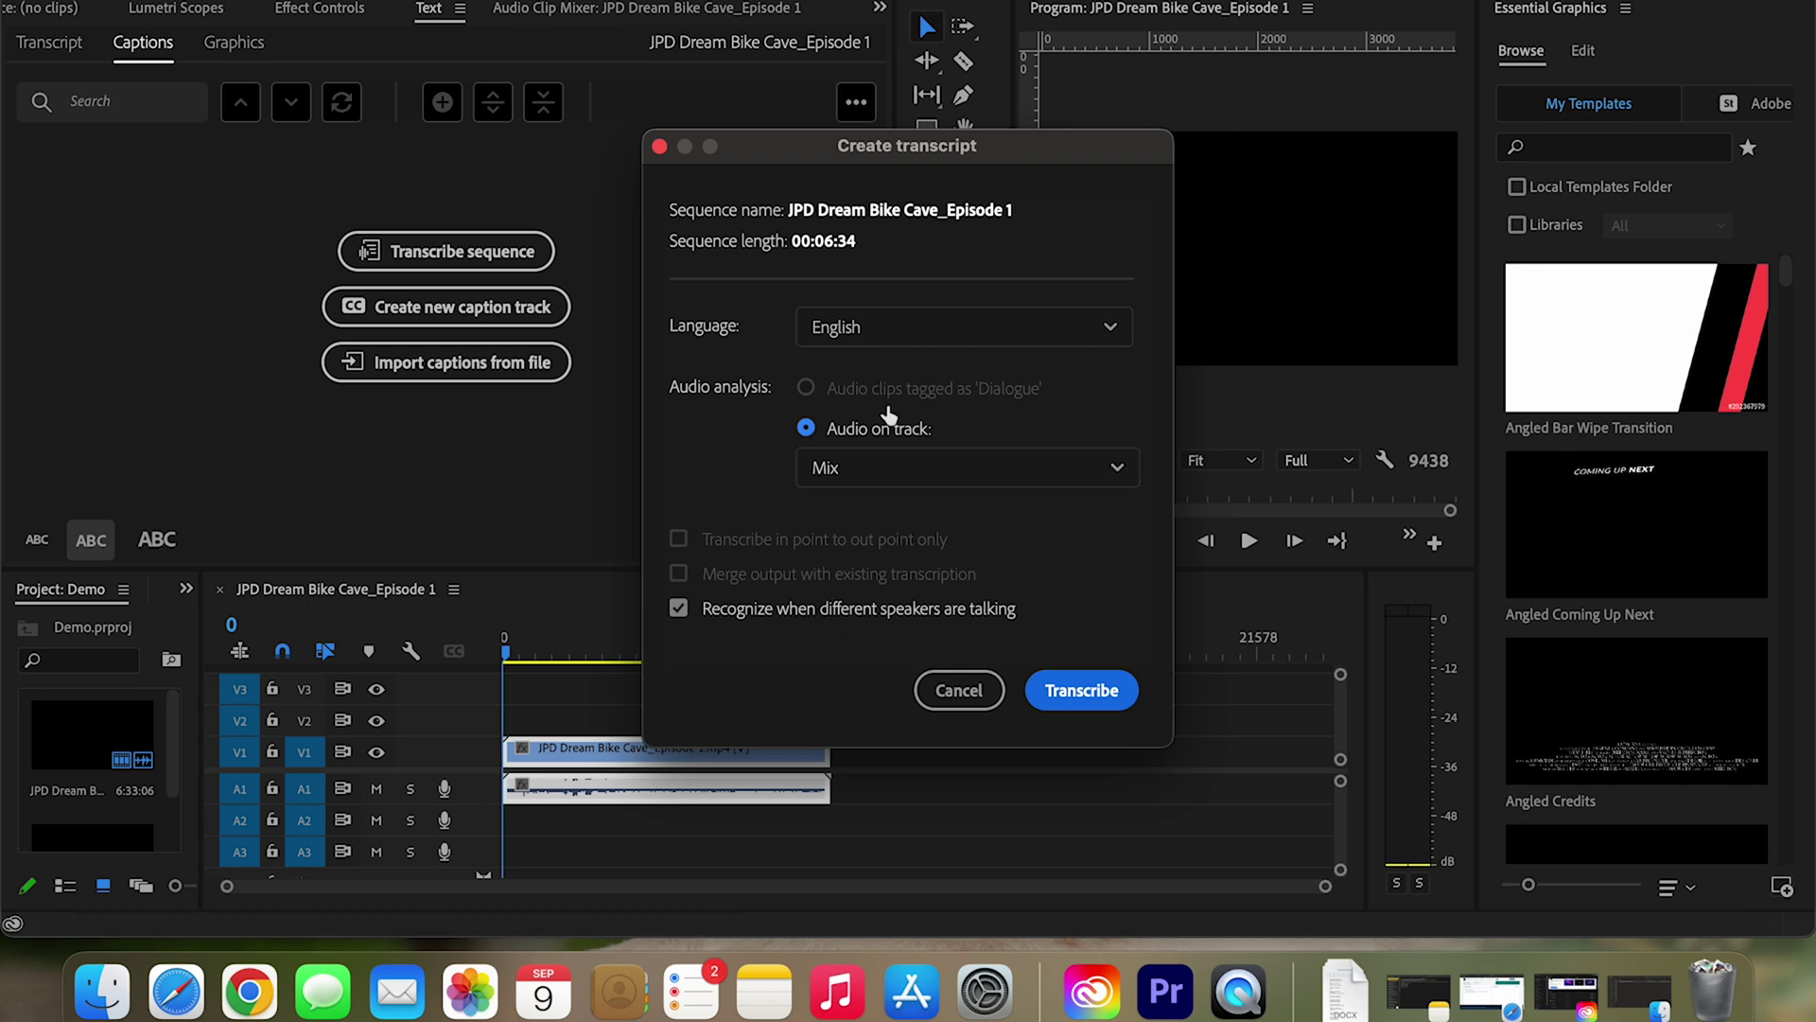
left_click(913, 473)
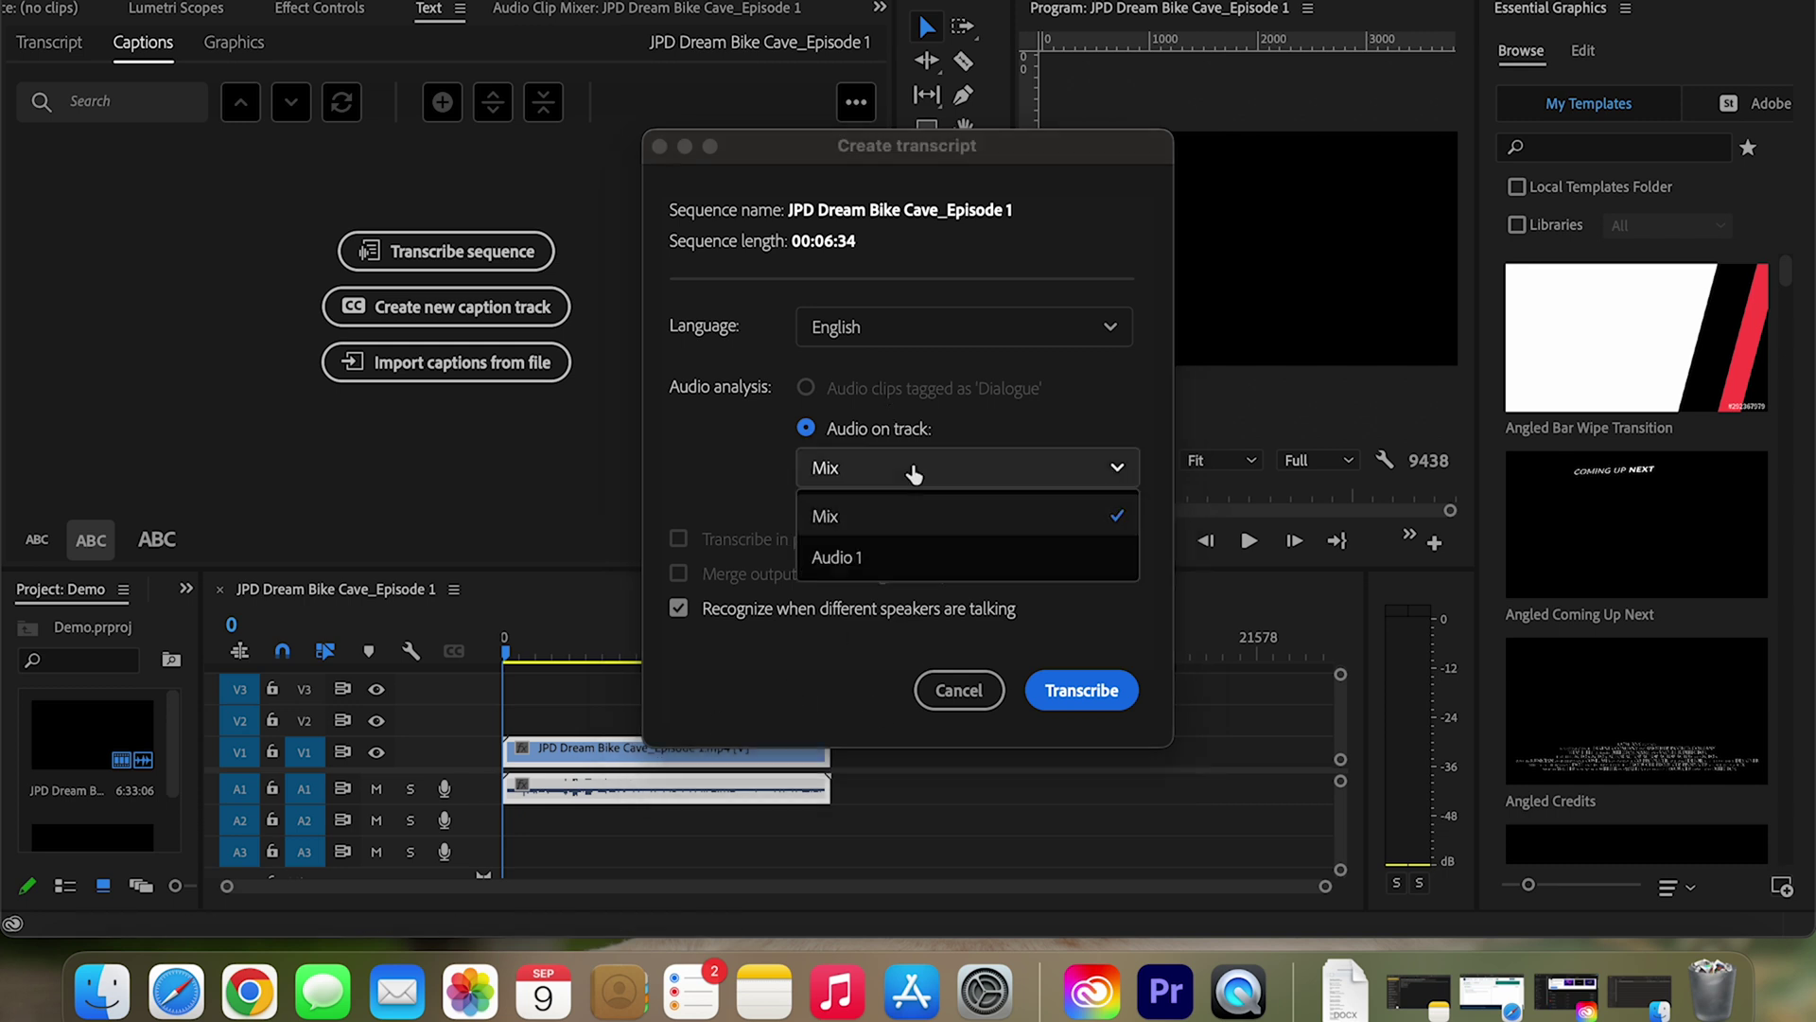
left_click(852, 560)
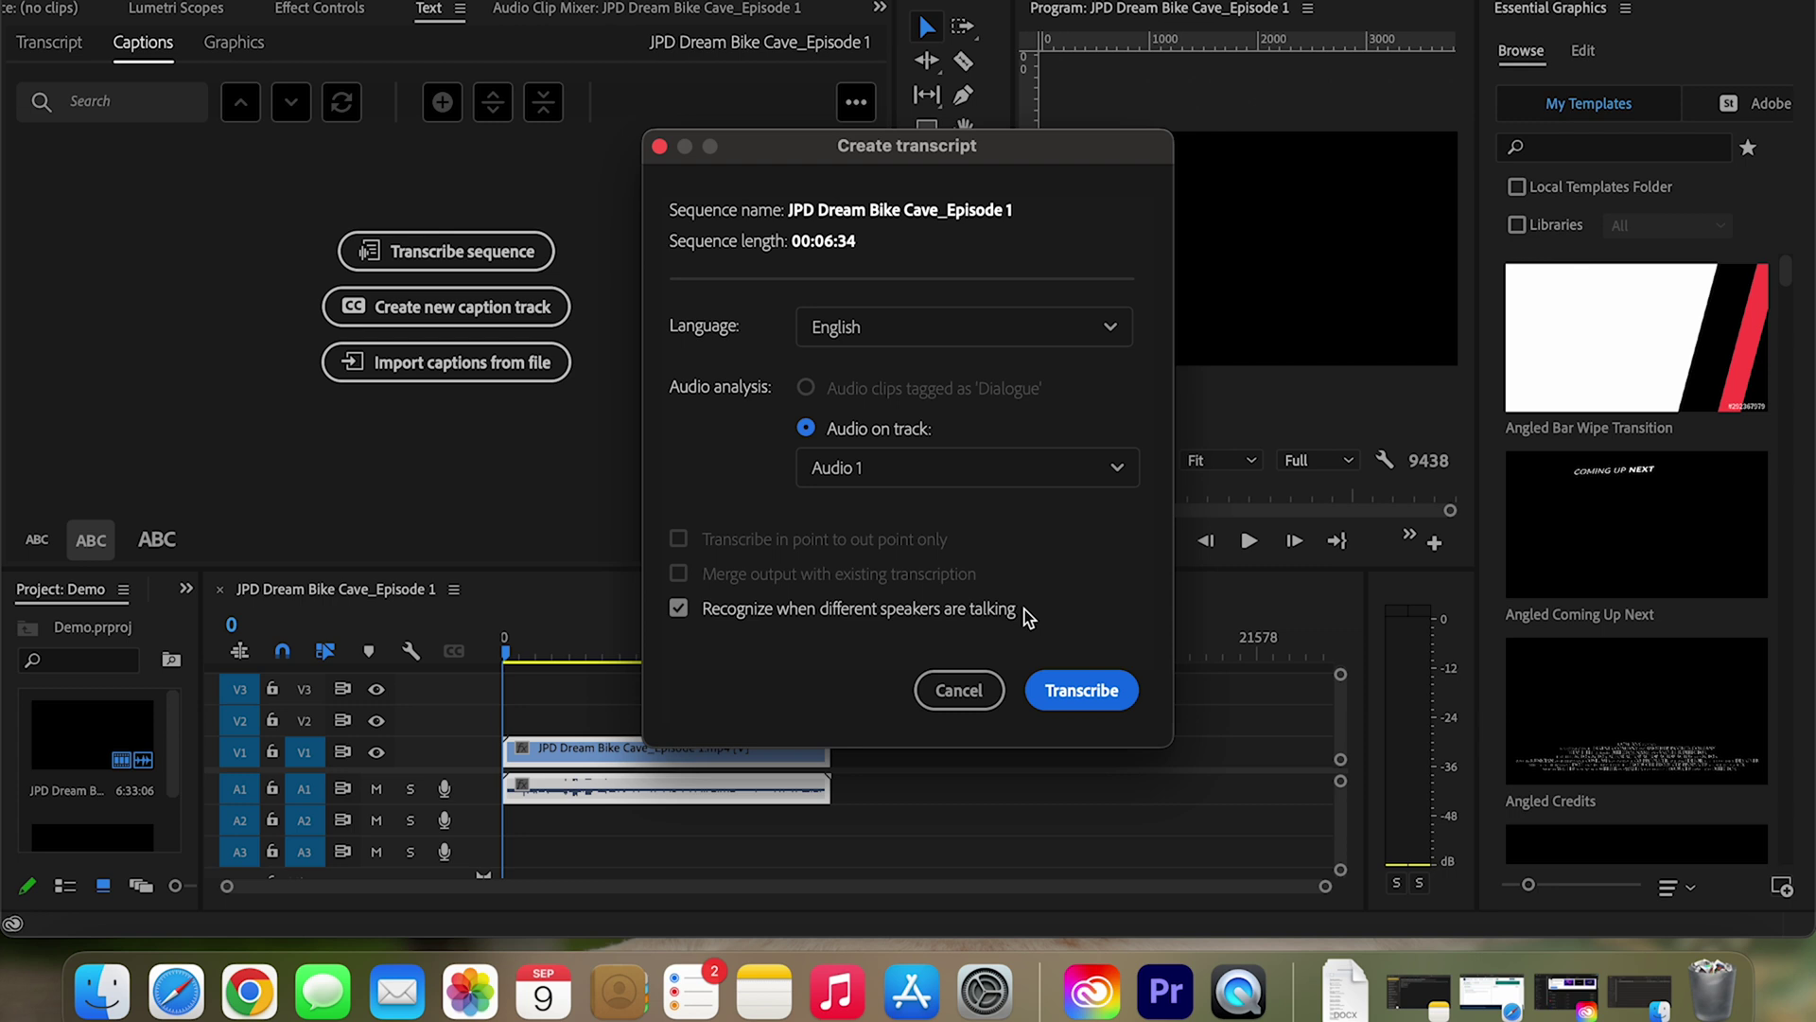
left_click(1059, 692)
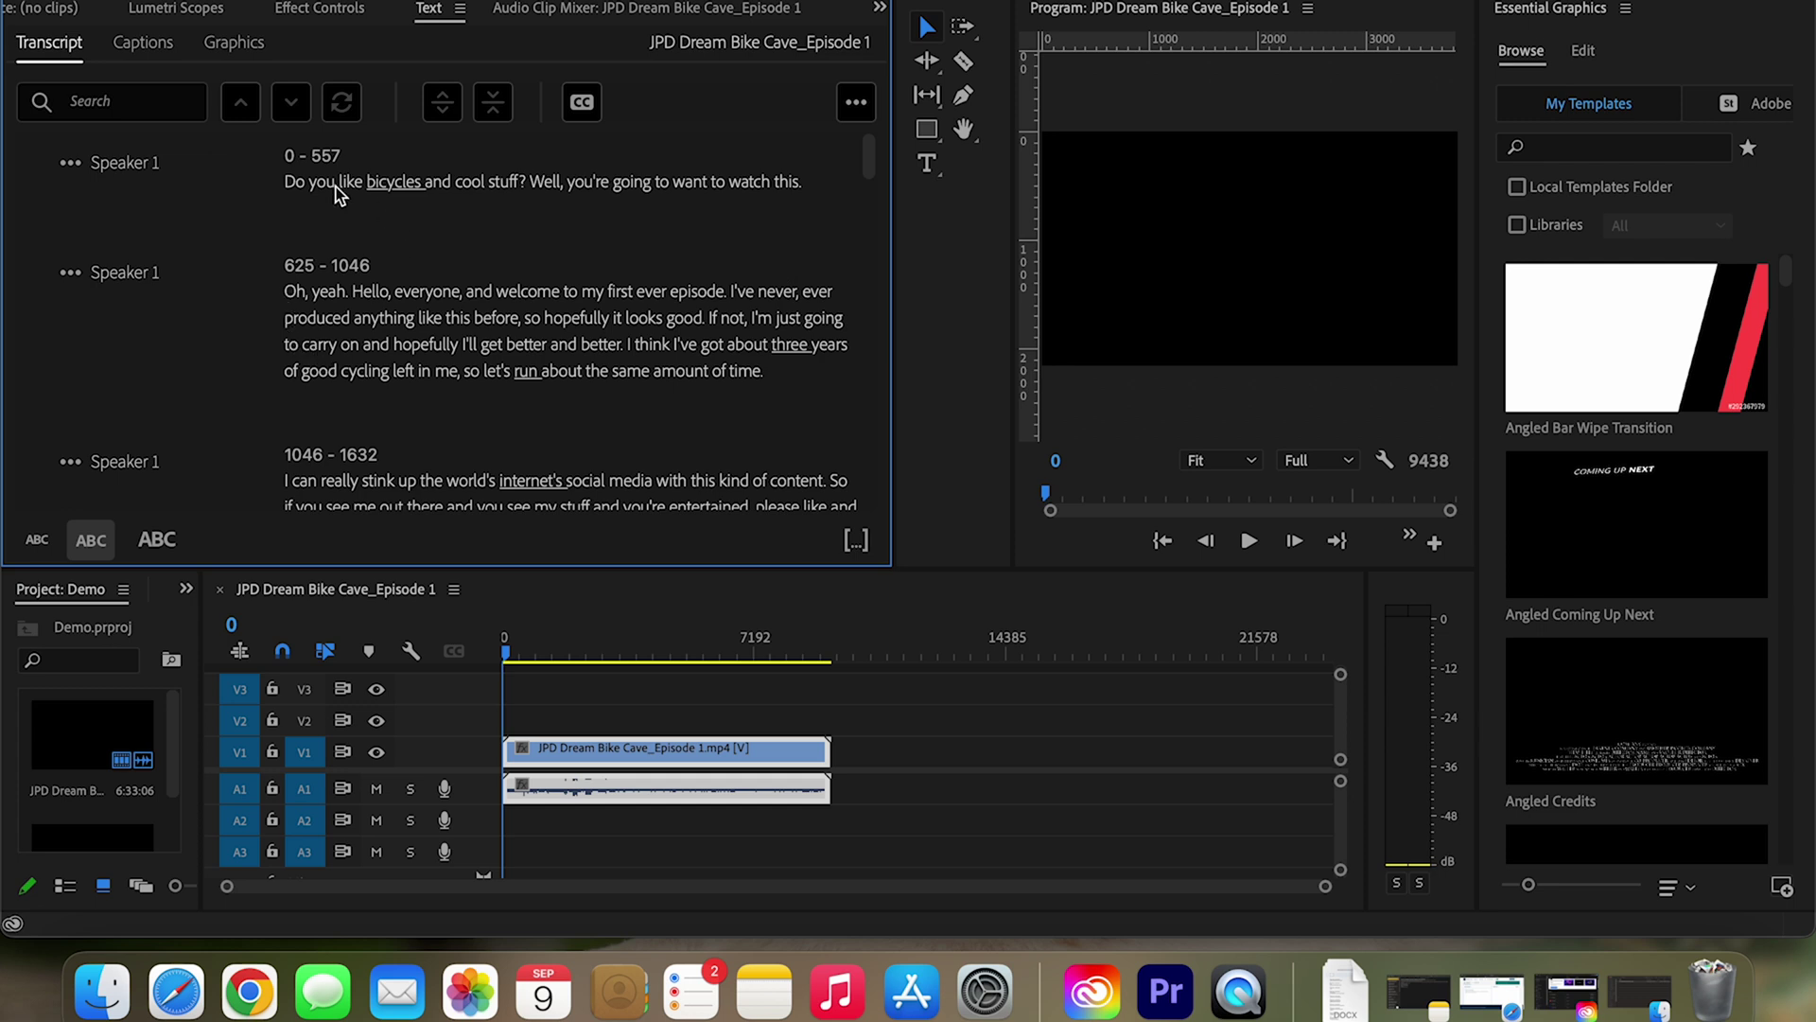
- Play the opening of the sequence and stop at frame 111
left_click(1248, 540)
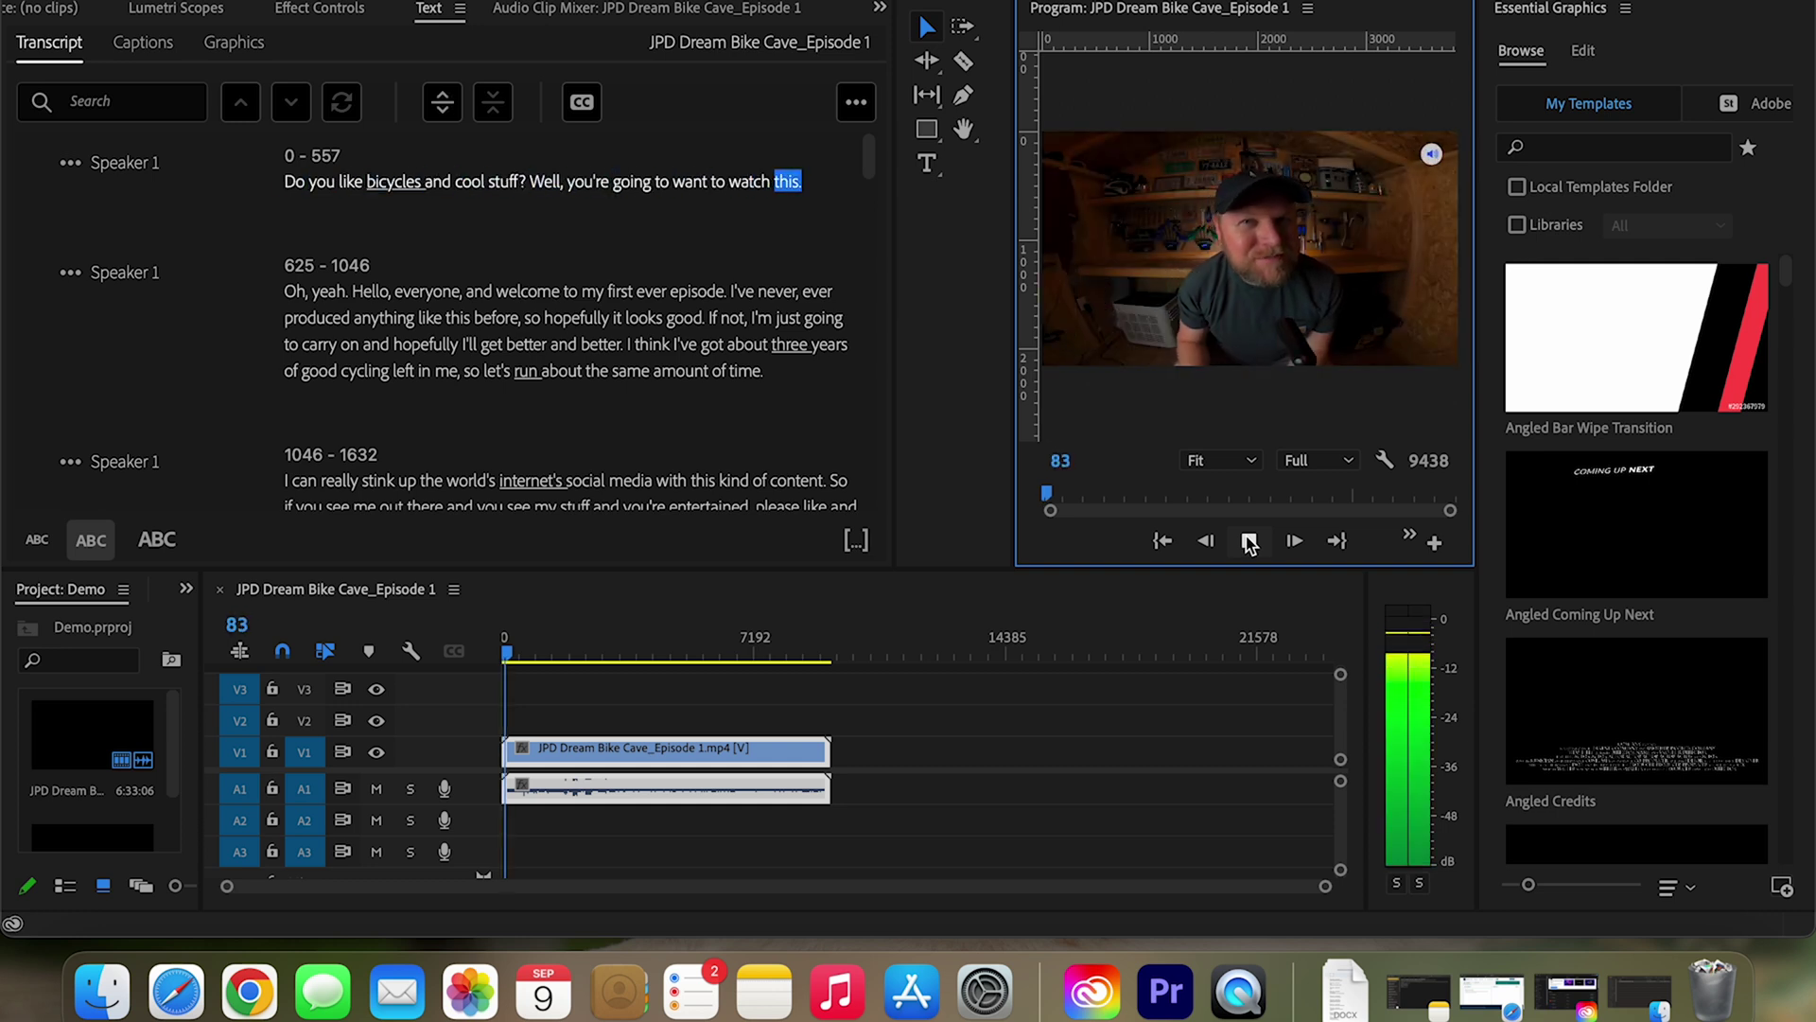
left_click(1249, 540)
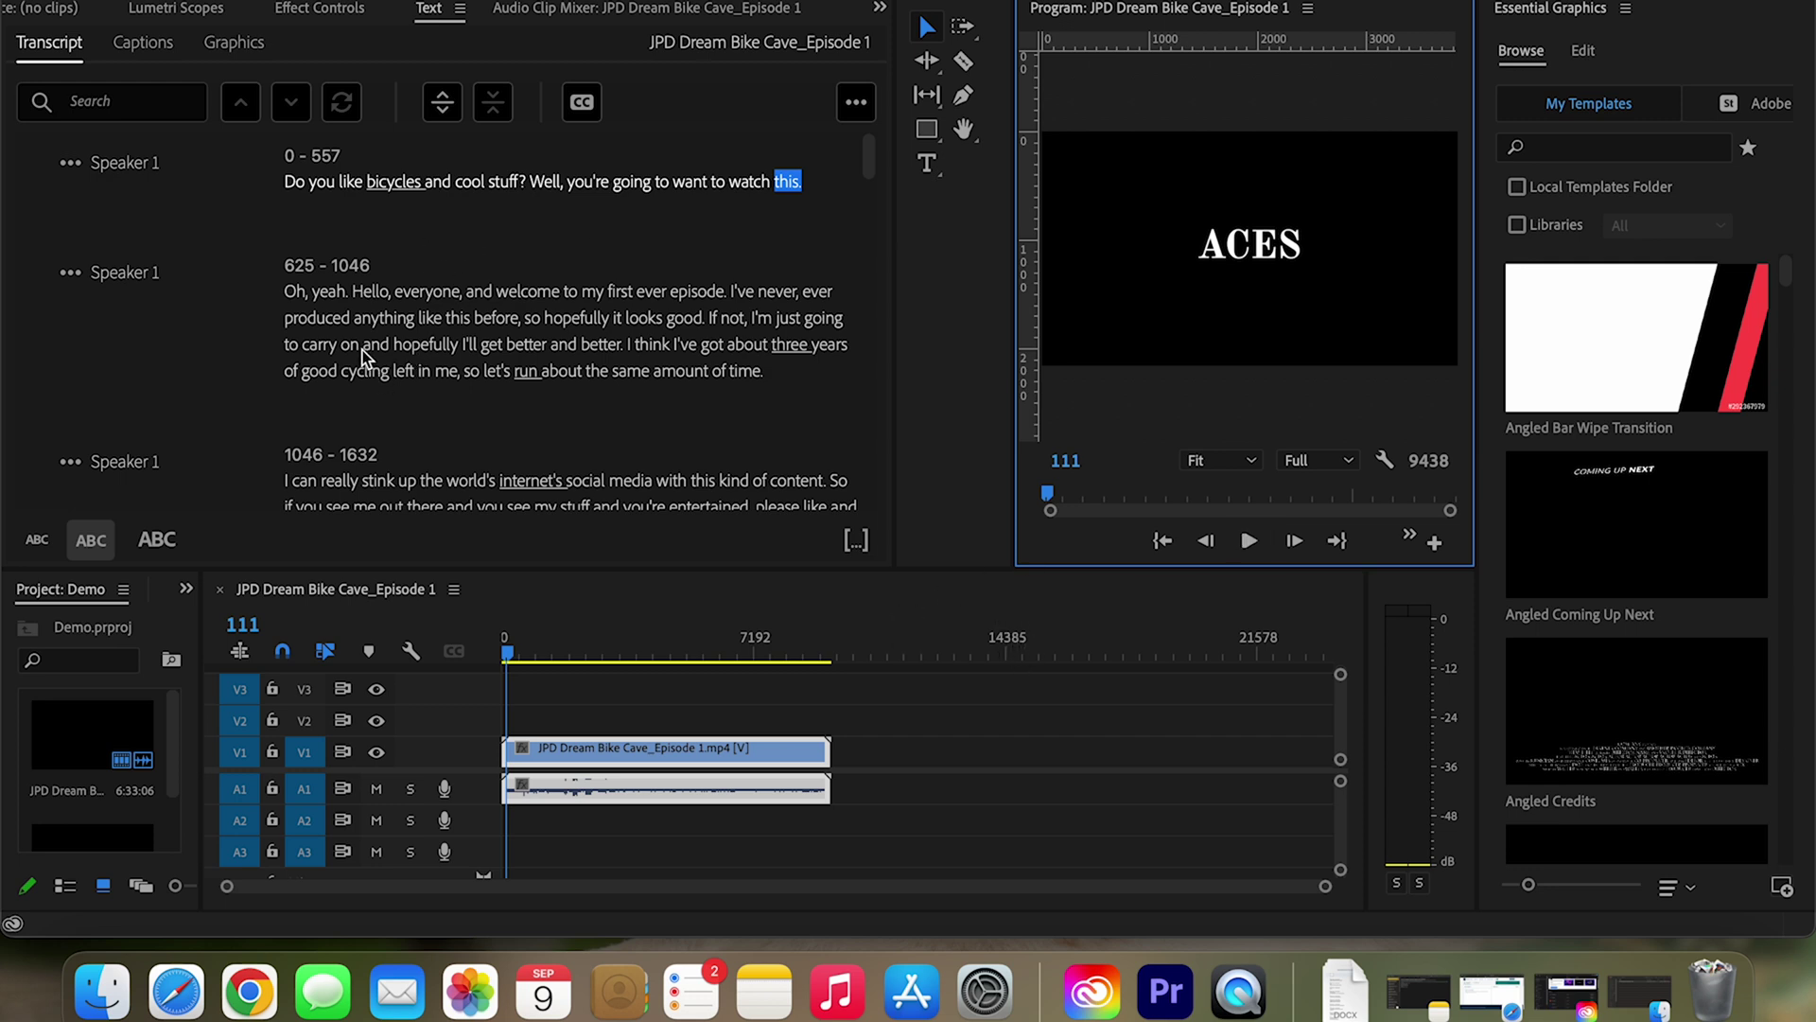
- Check the transcript words, then replace 'same' with 'mistake' in the second Speaker 1 paragraph
left_click(365, 292)
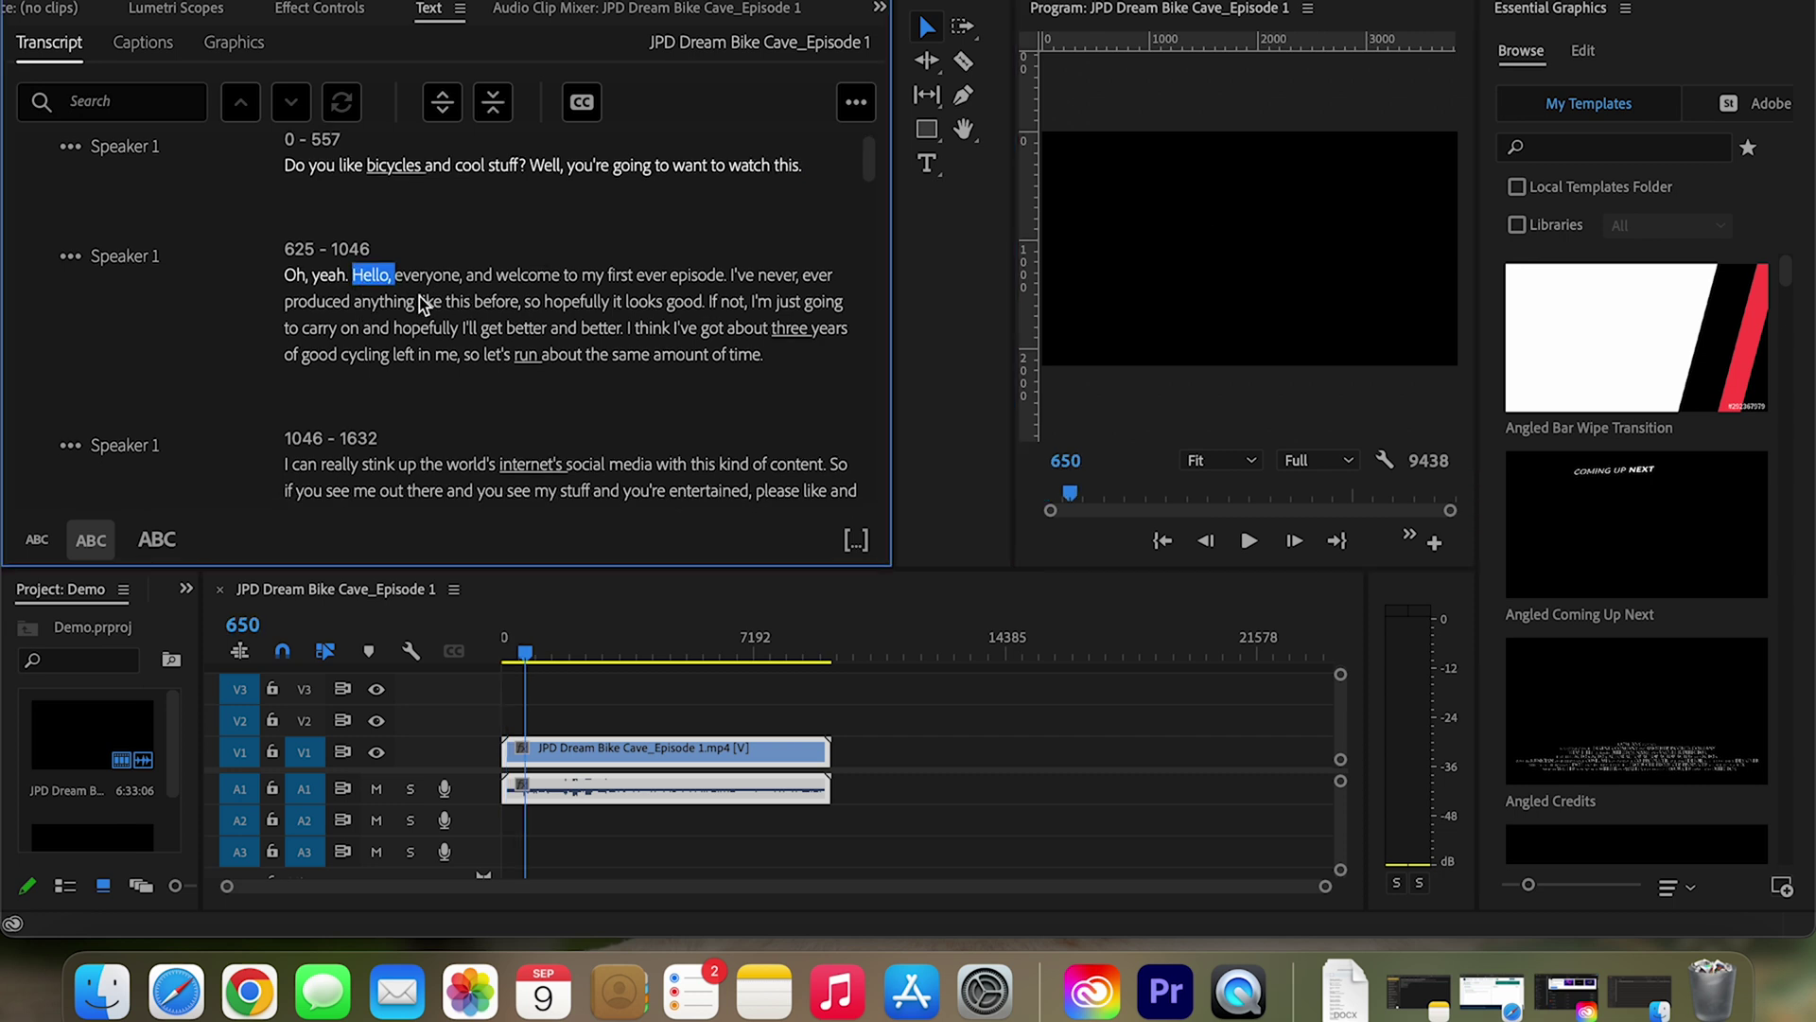
left_click(459, 303)
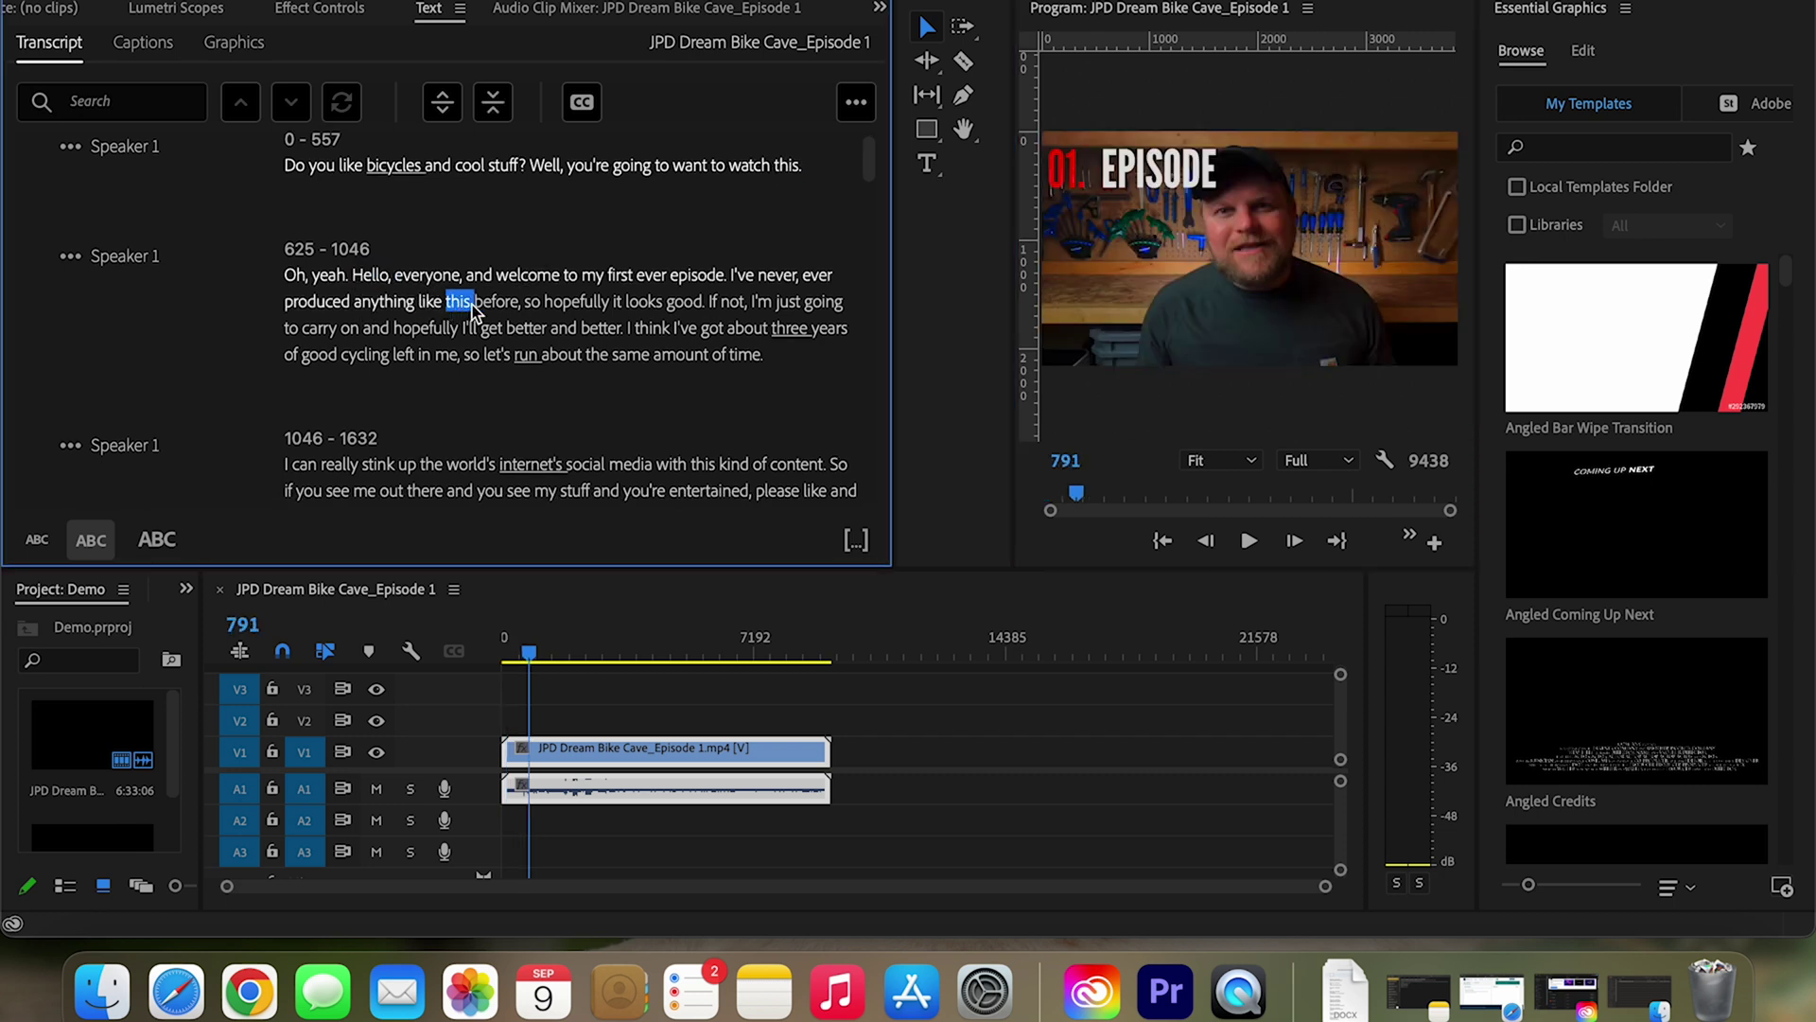
left_click(539, 328)
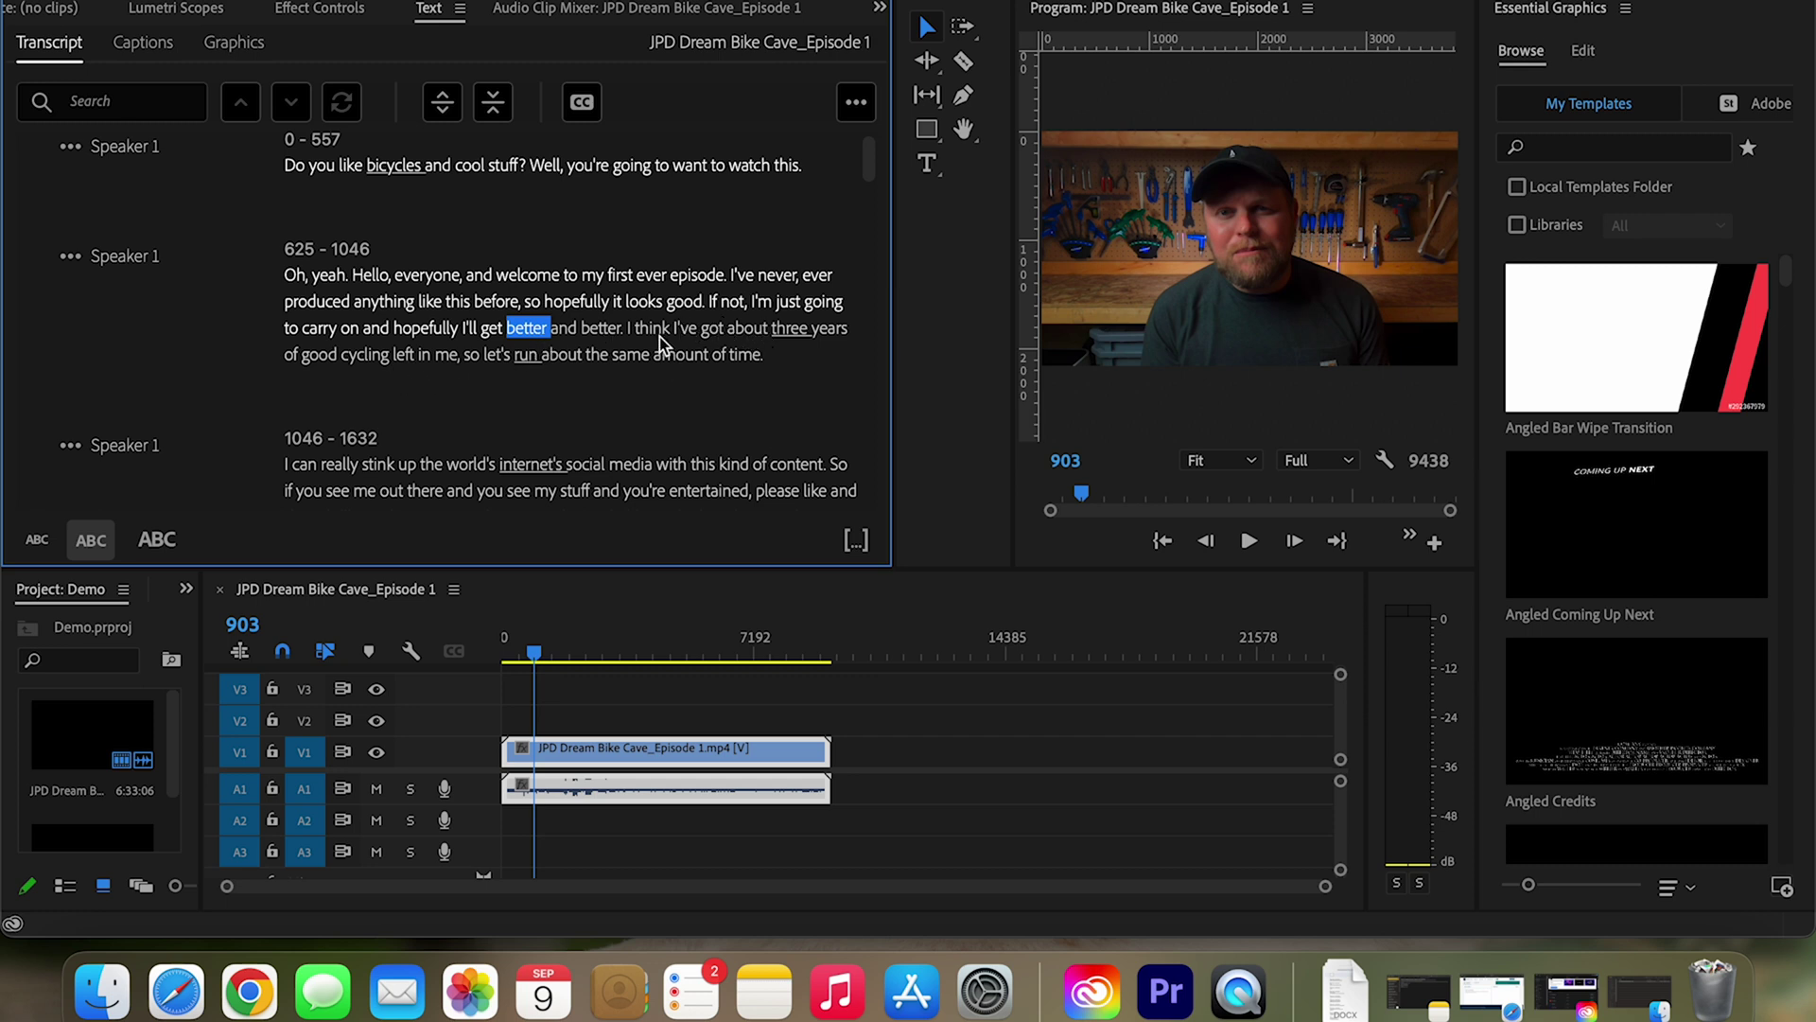
double_click(630, 356)
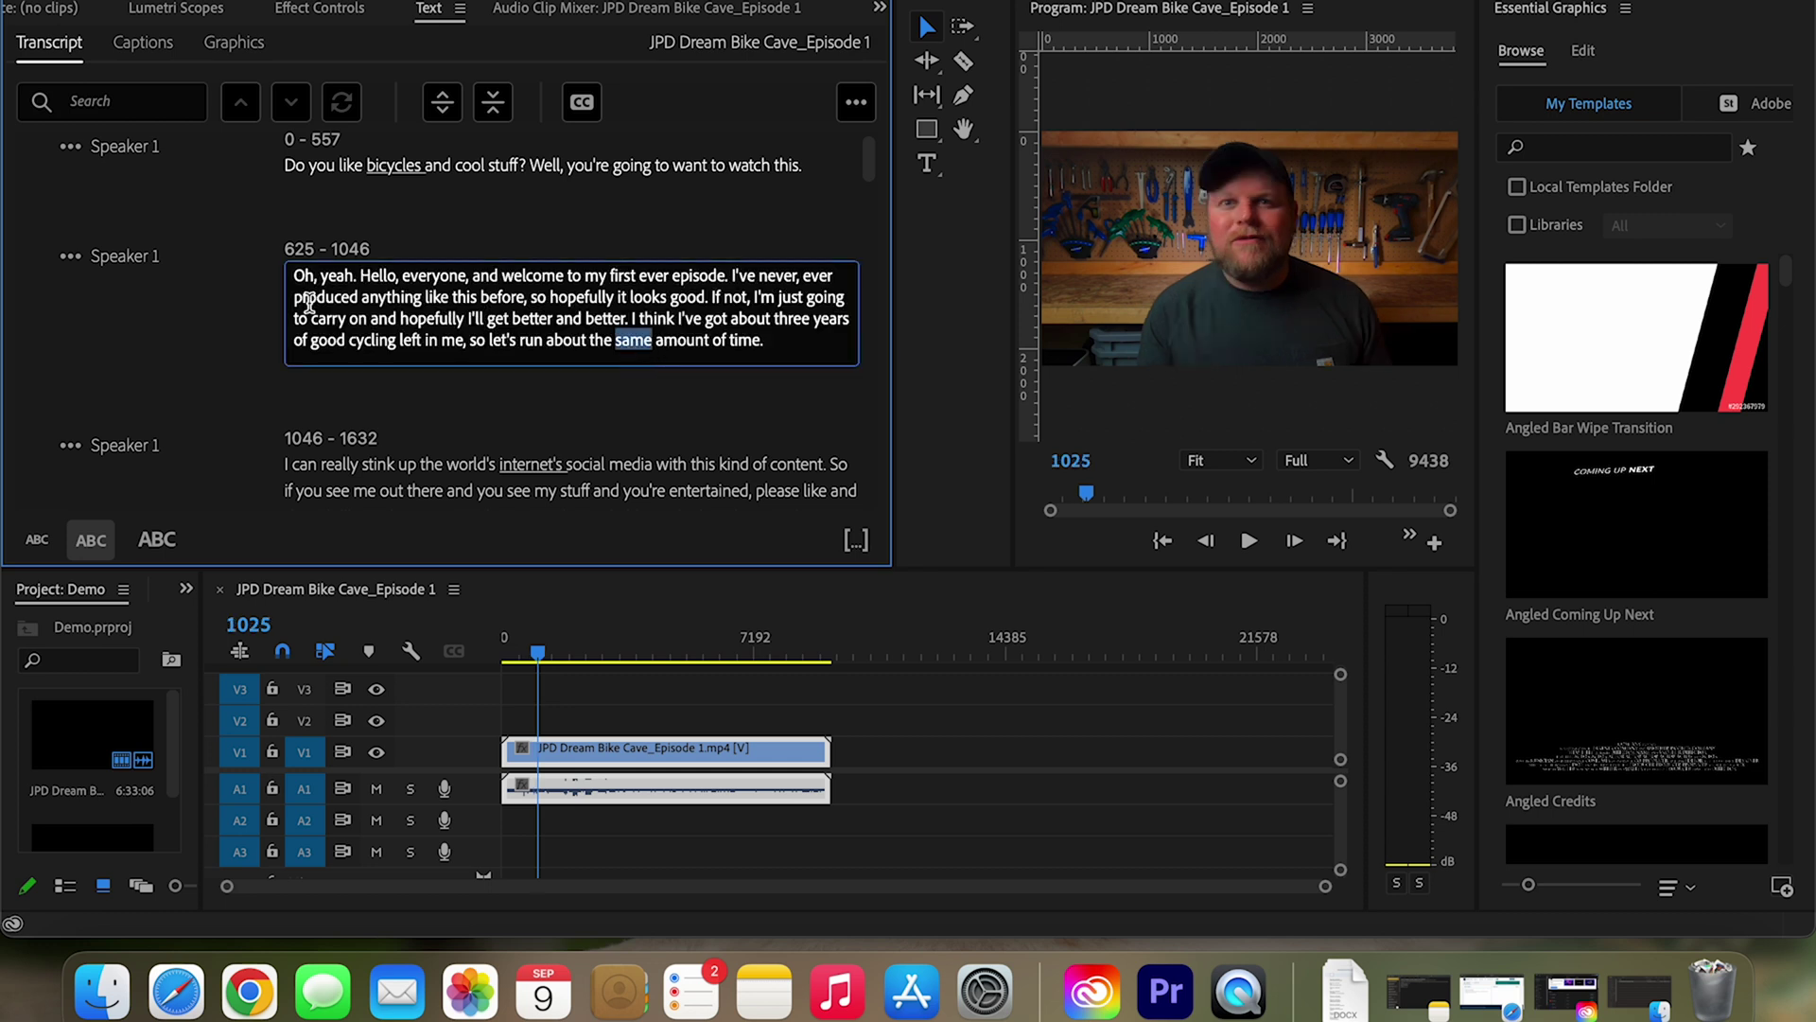
type("mistaje")
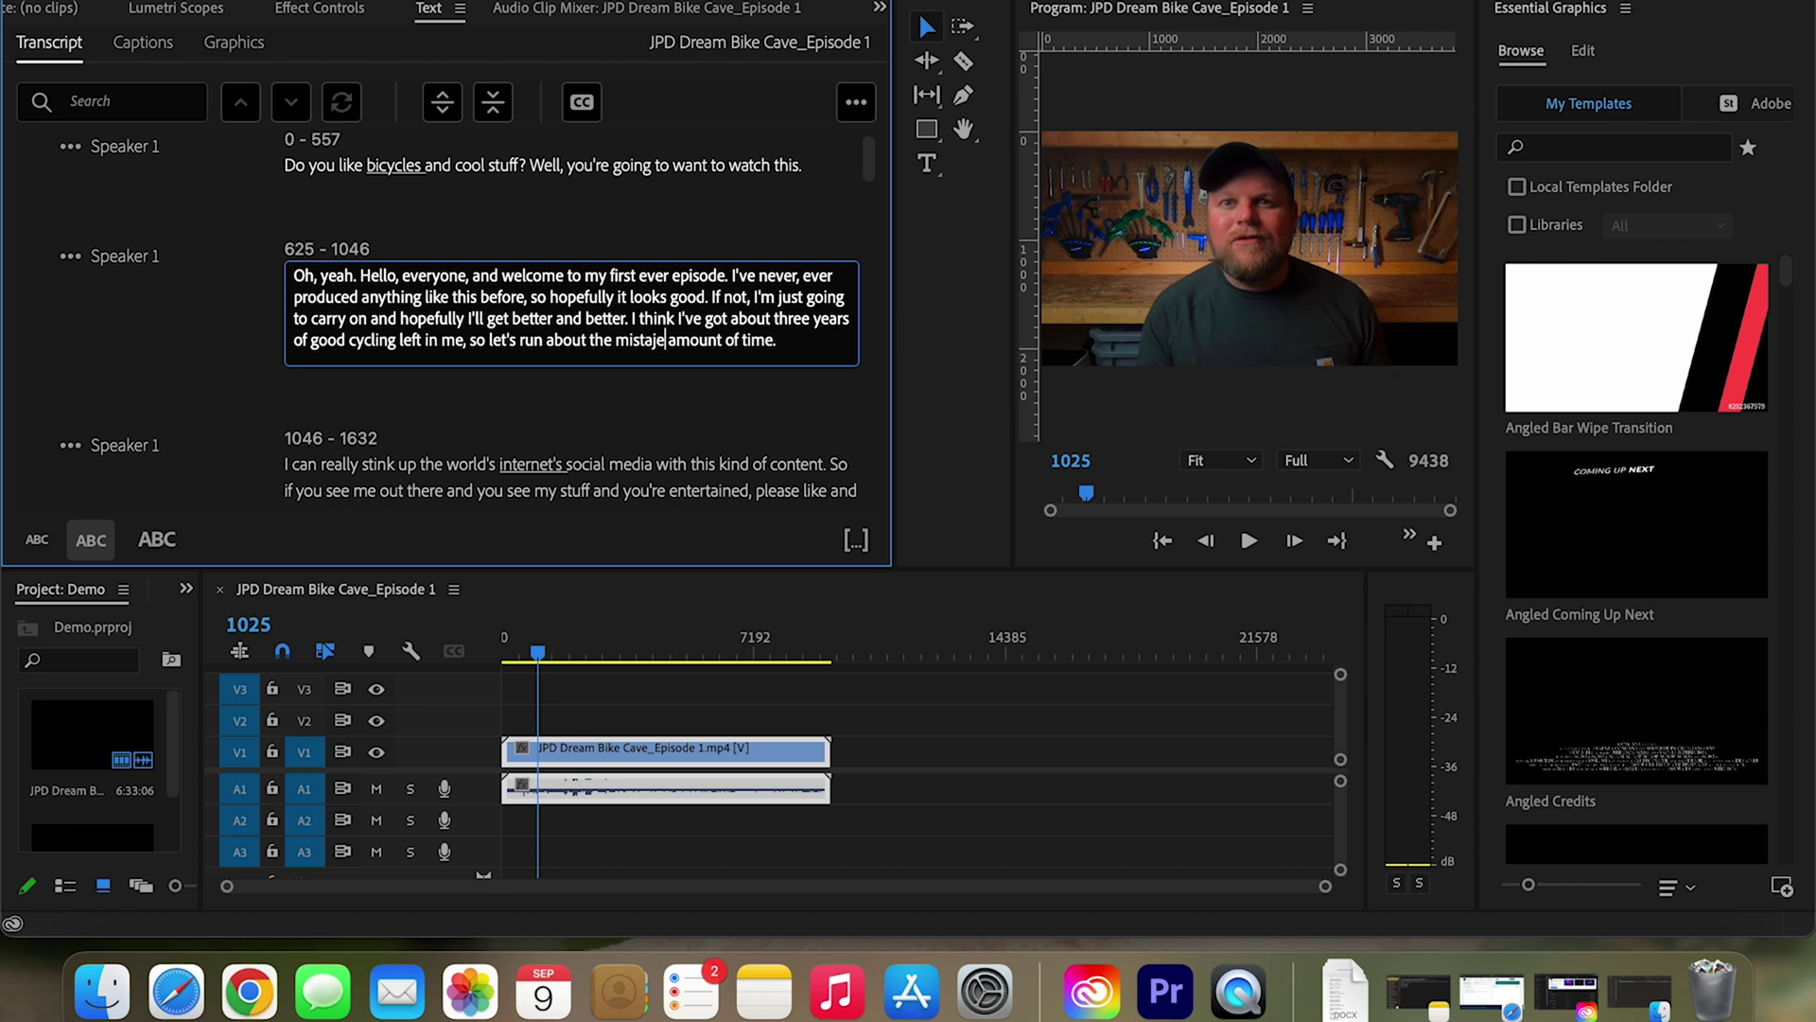
key("BackSpace")
key("BackSpace")
type("ke")
left_click(214, 261)
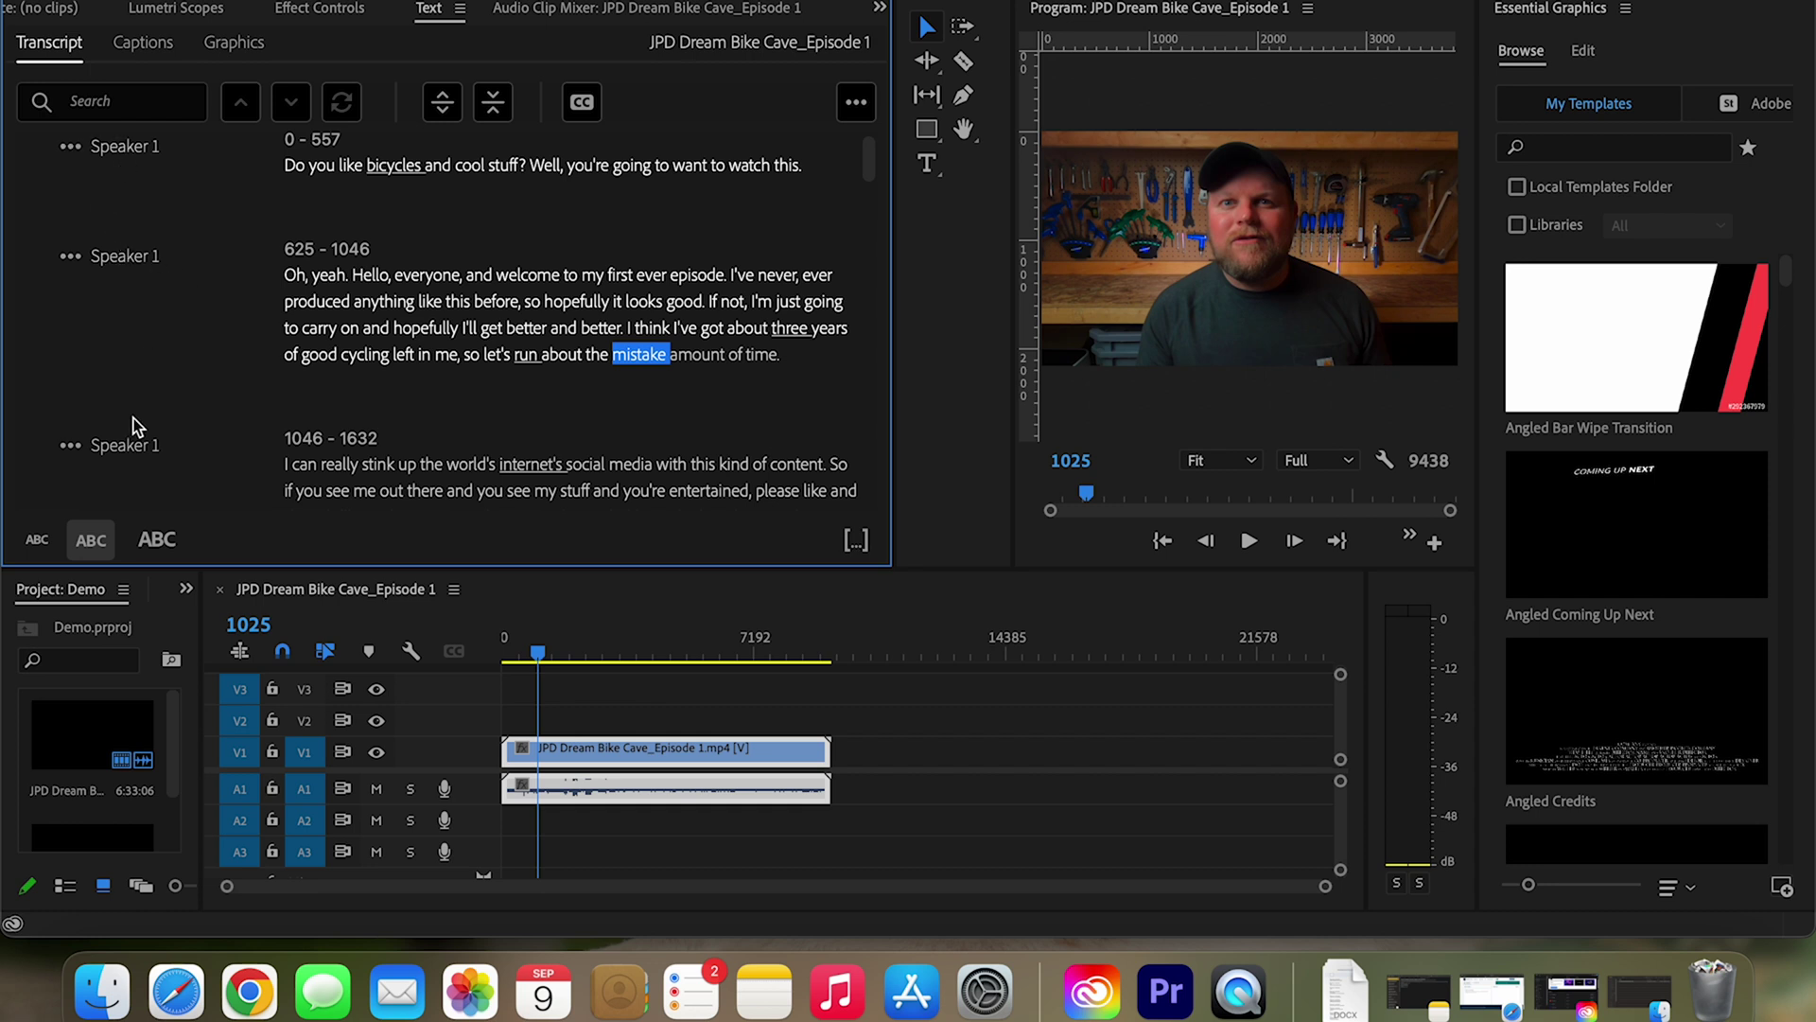
- Rename Speaker 1 to the presenter's name in the transcript
left_click(148, 271)
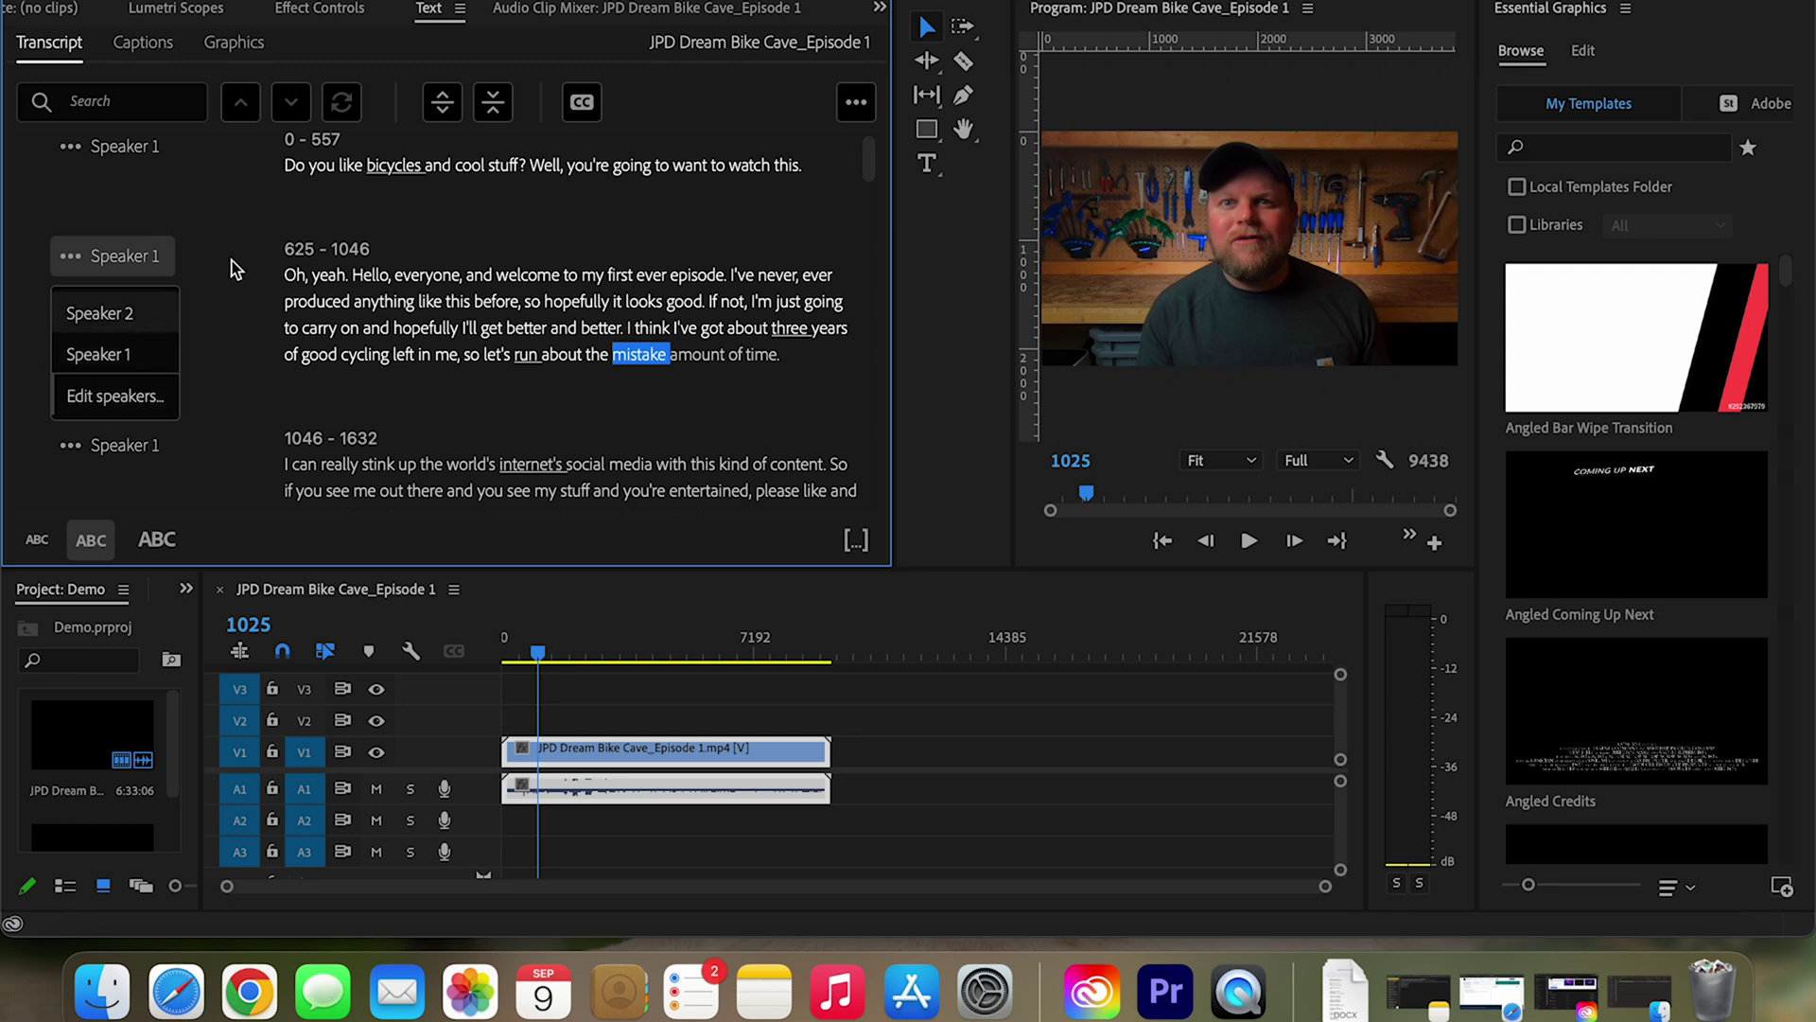
left_click(126, 399)
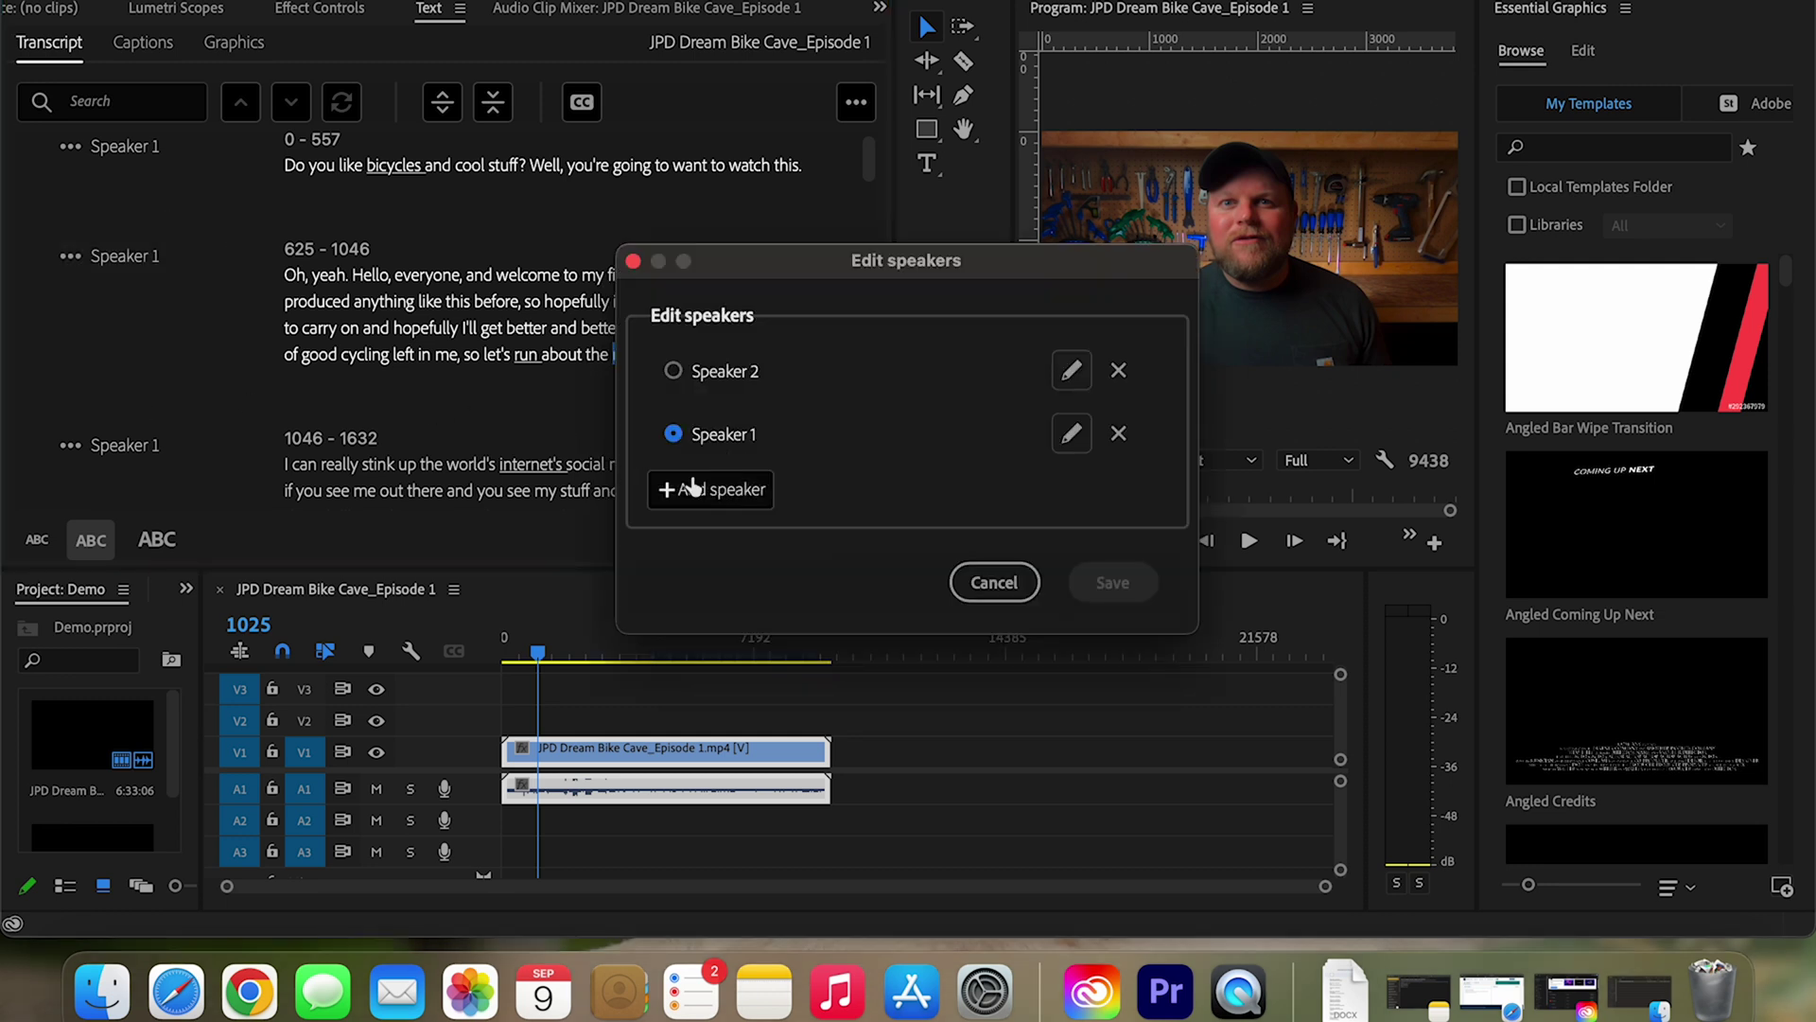
left_click(1072, 432)
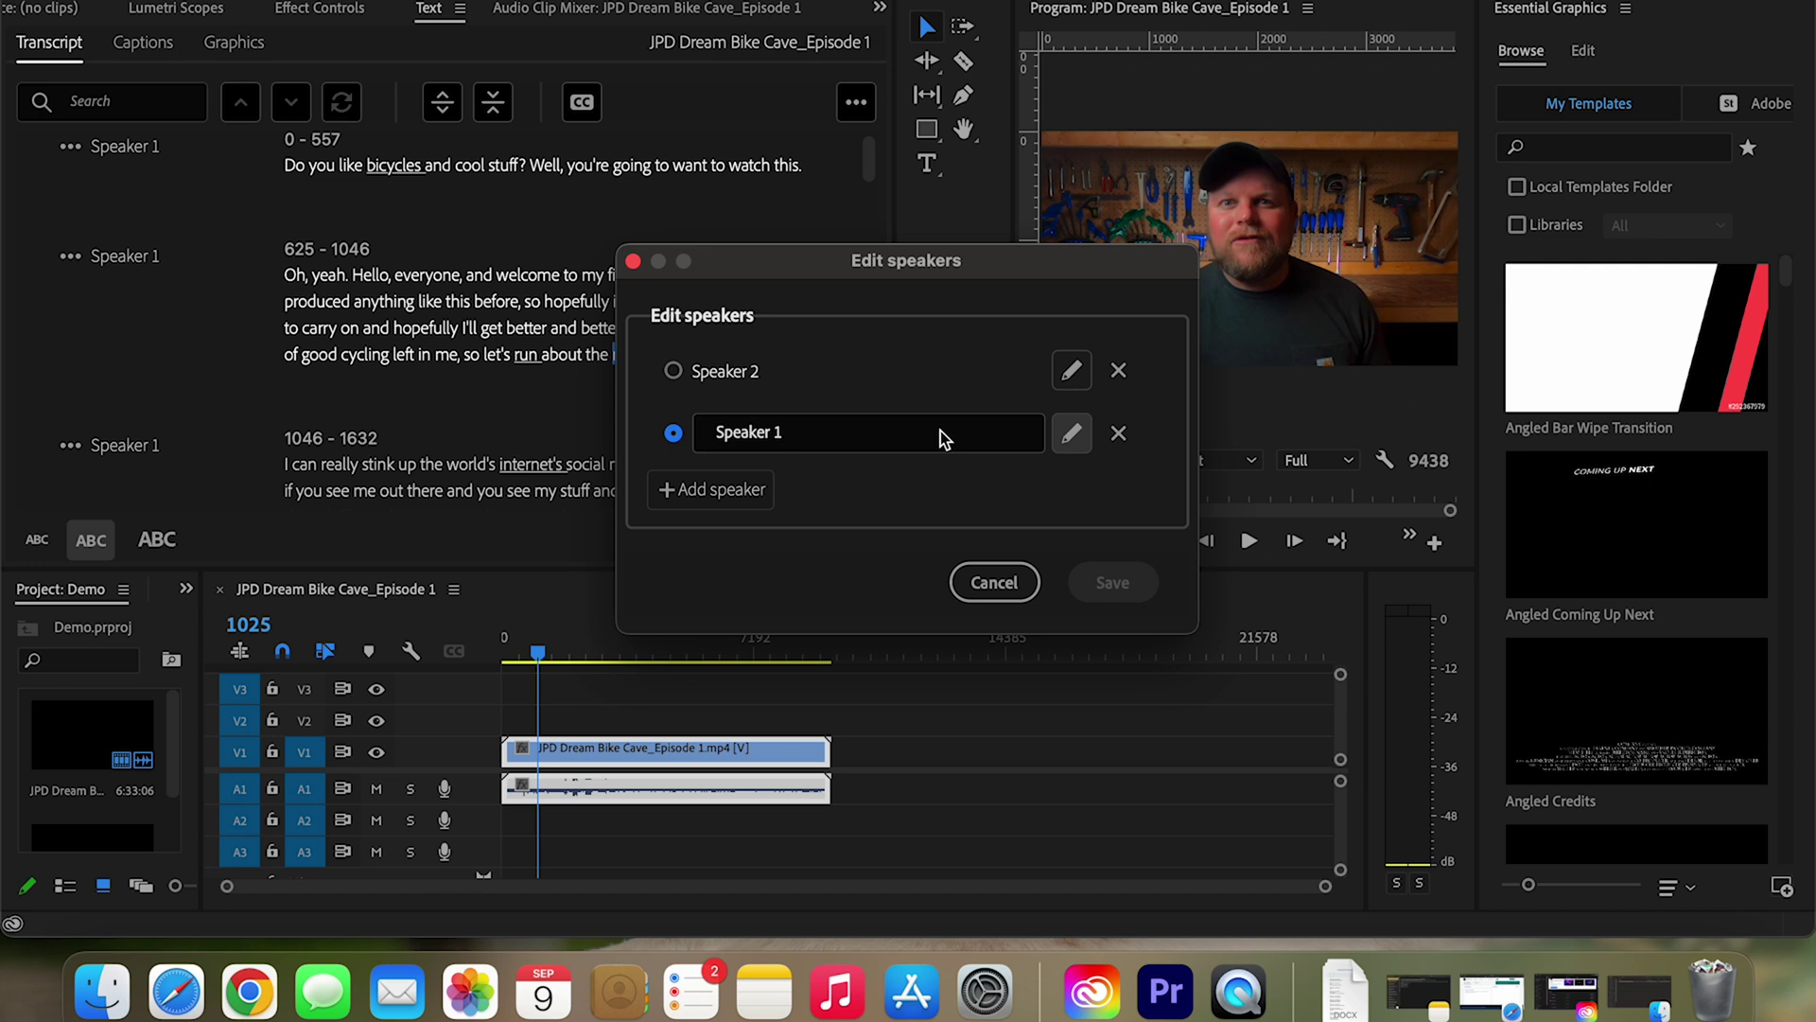
left_click_drag(865, 441, 680, 437)
type("Duane")
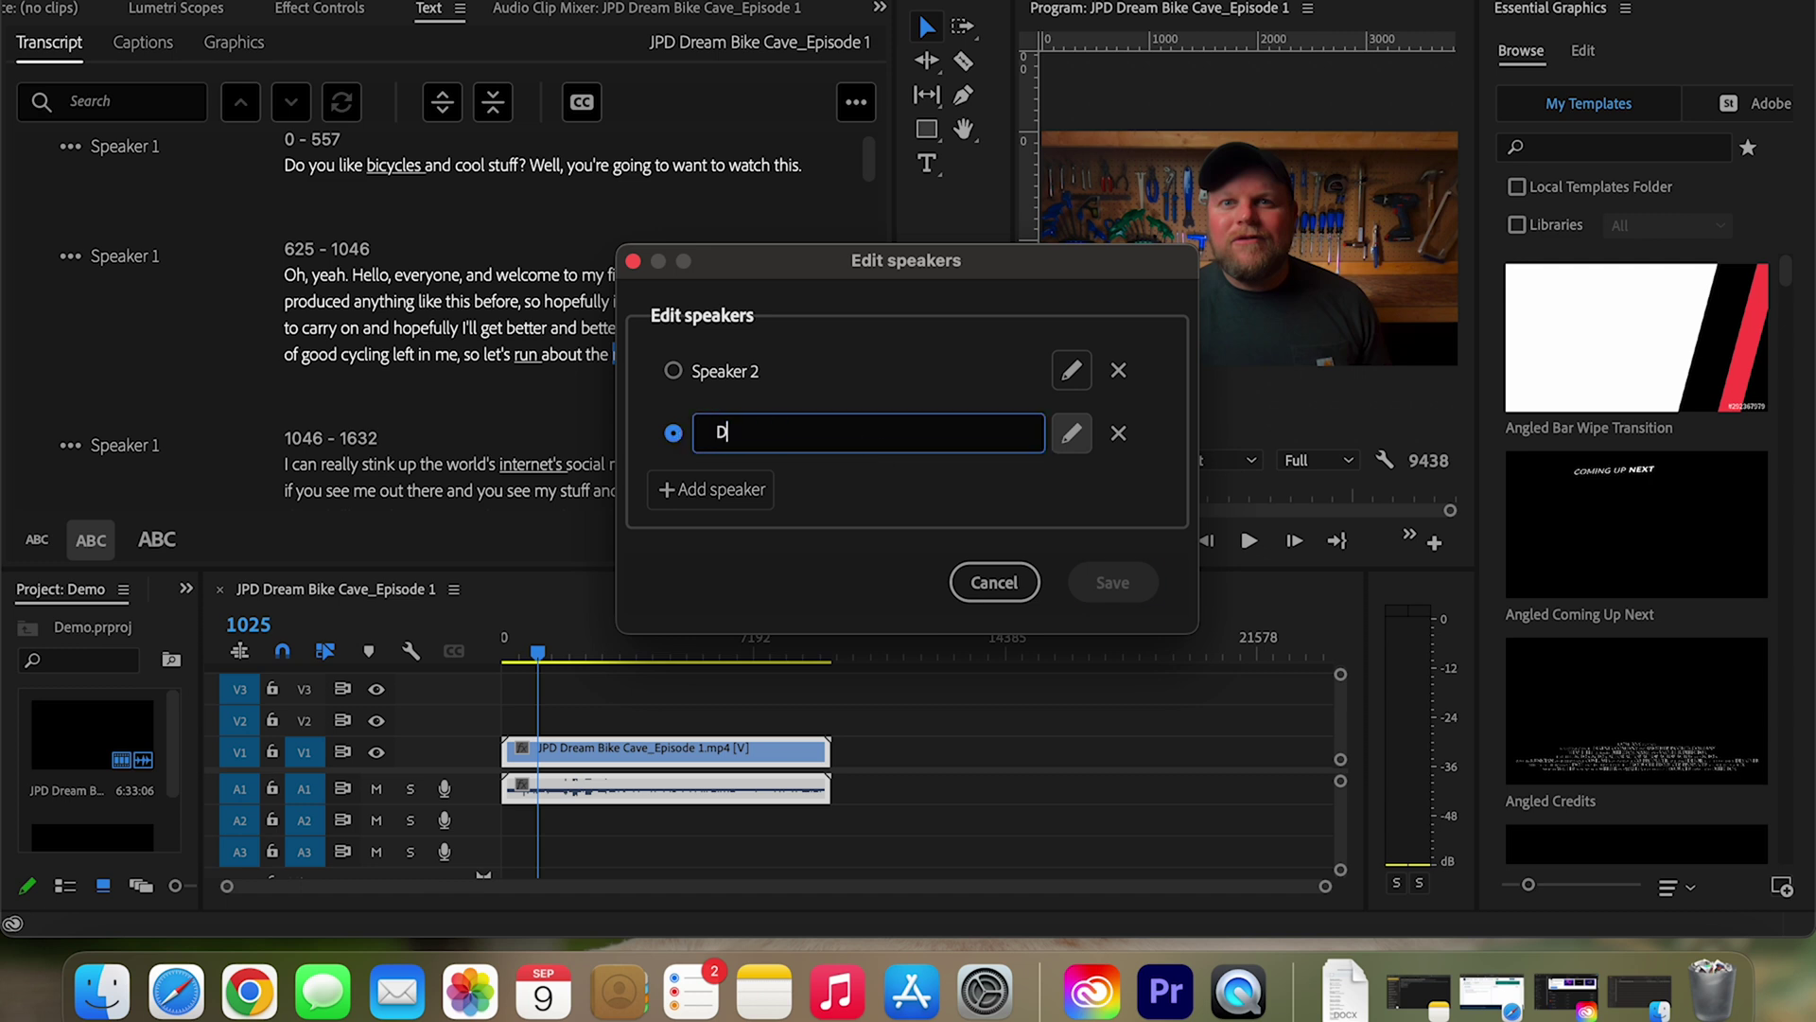
left_click(1140, 582)
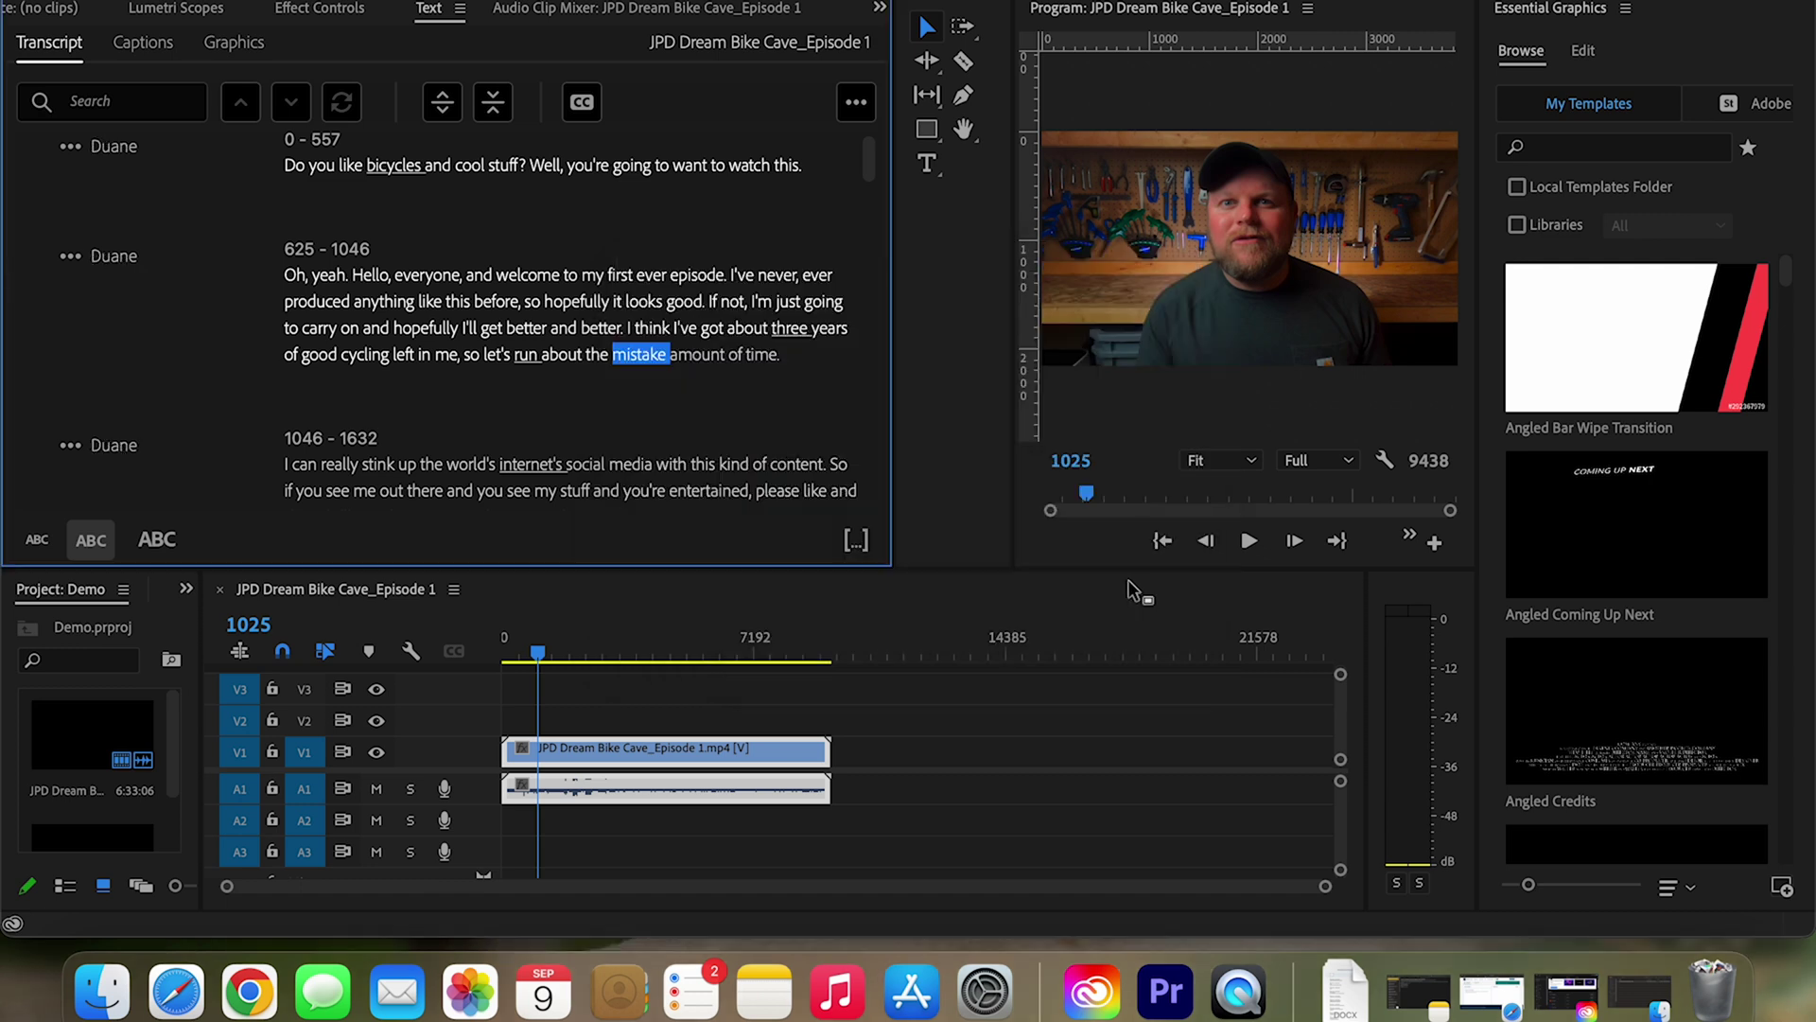
- Review the relabelled transcript paragraphs and bring up the Create captions dialog
scroll(164, 433, "down", 1)
scroll(164, 433, "down", 5)
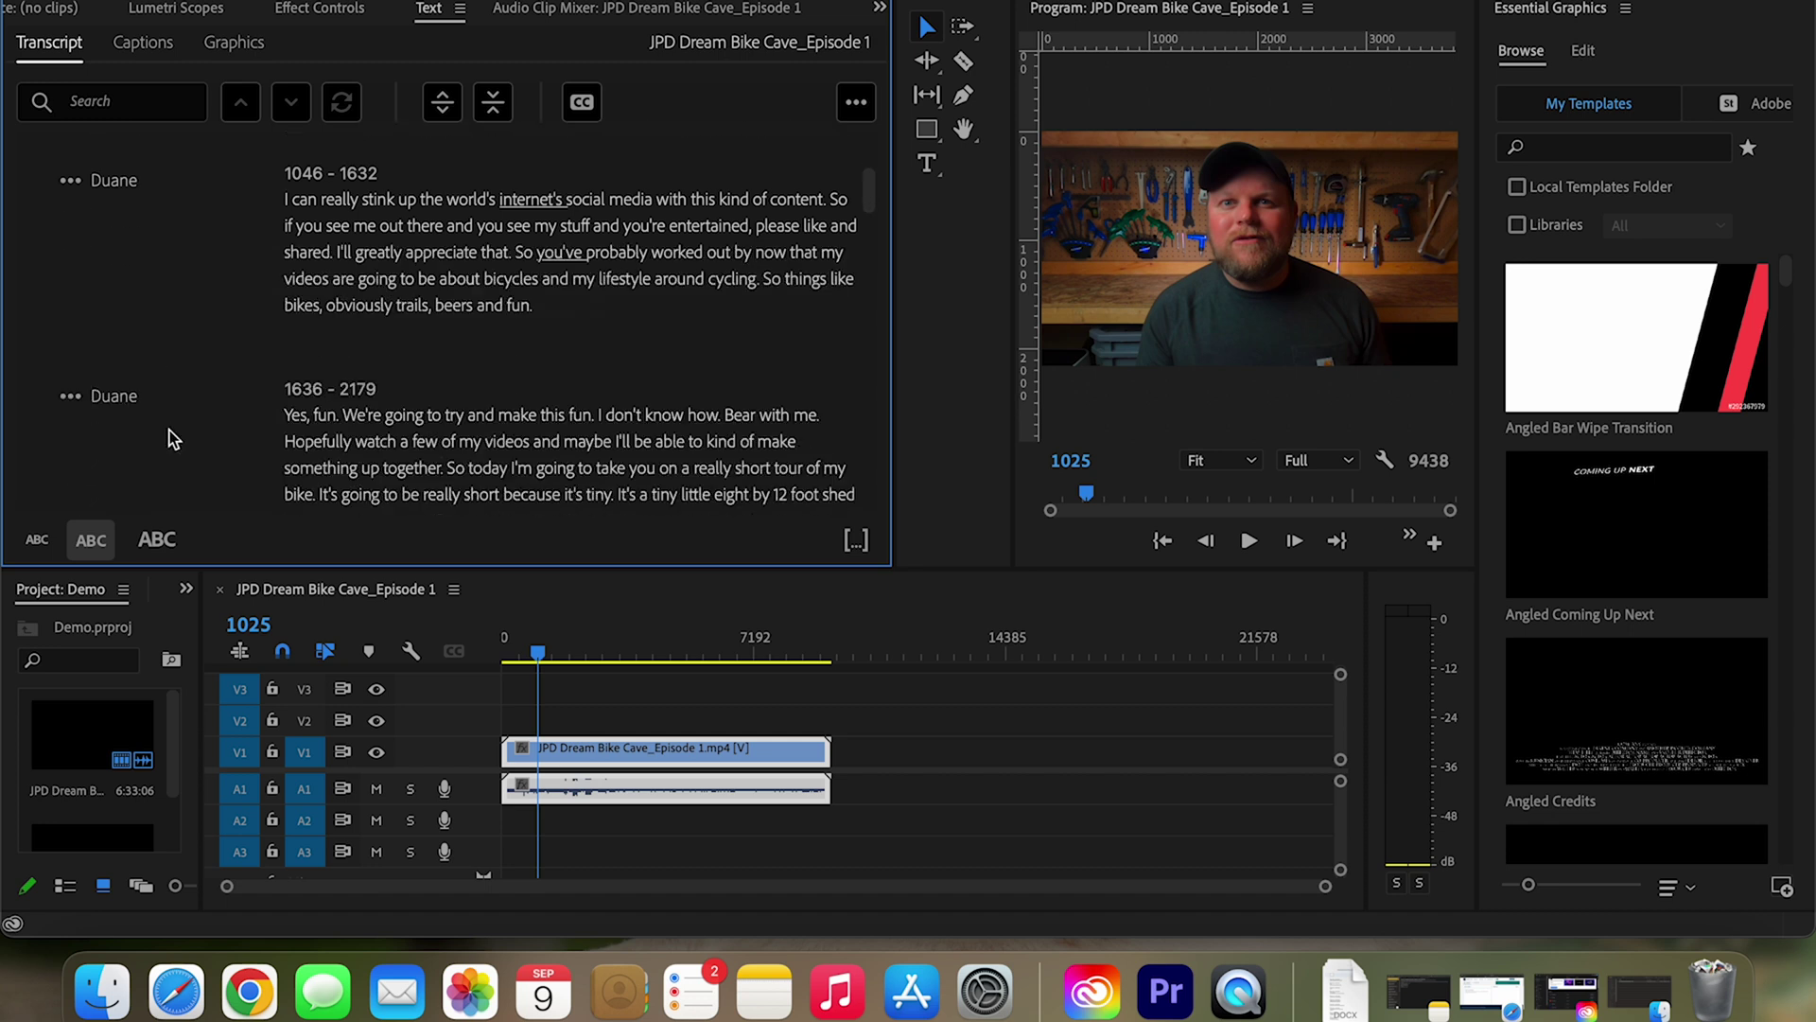
scroll(157, 392, "up", 5)
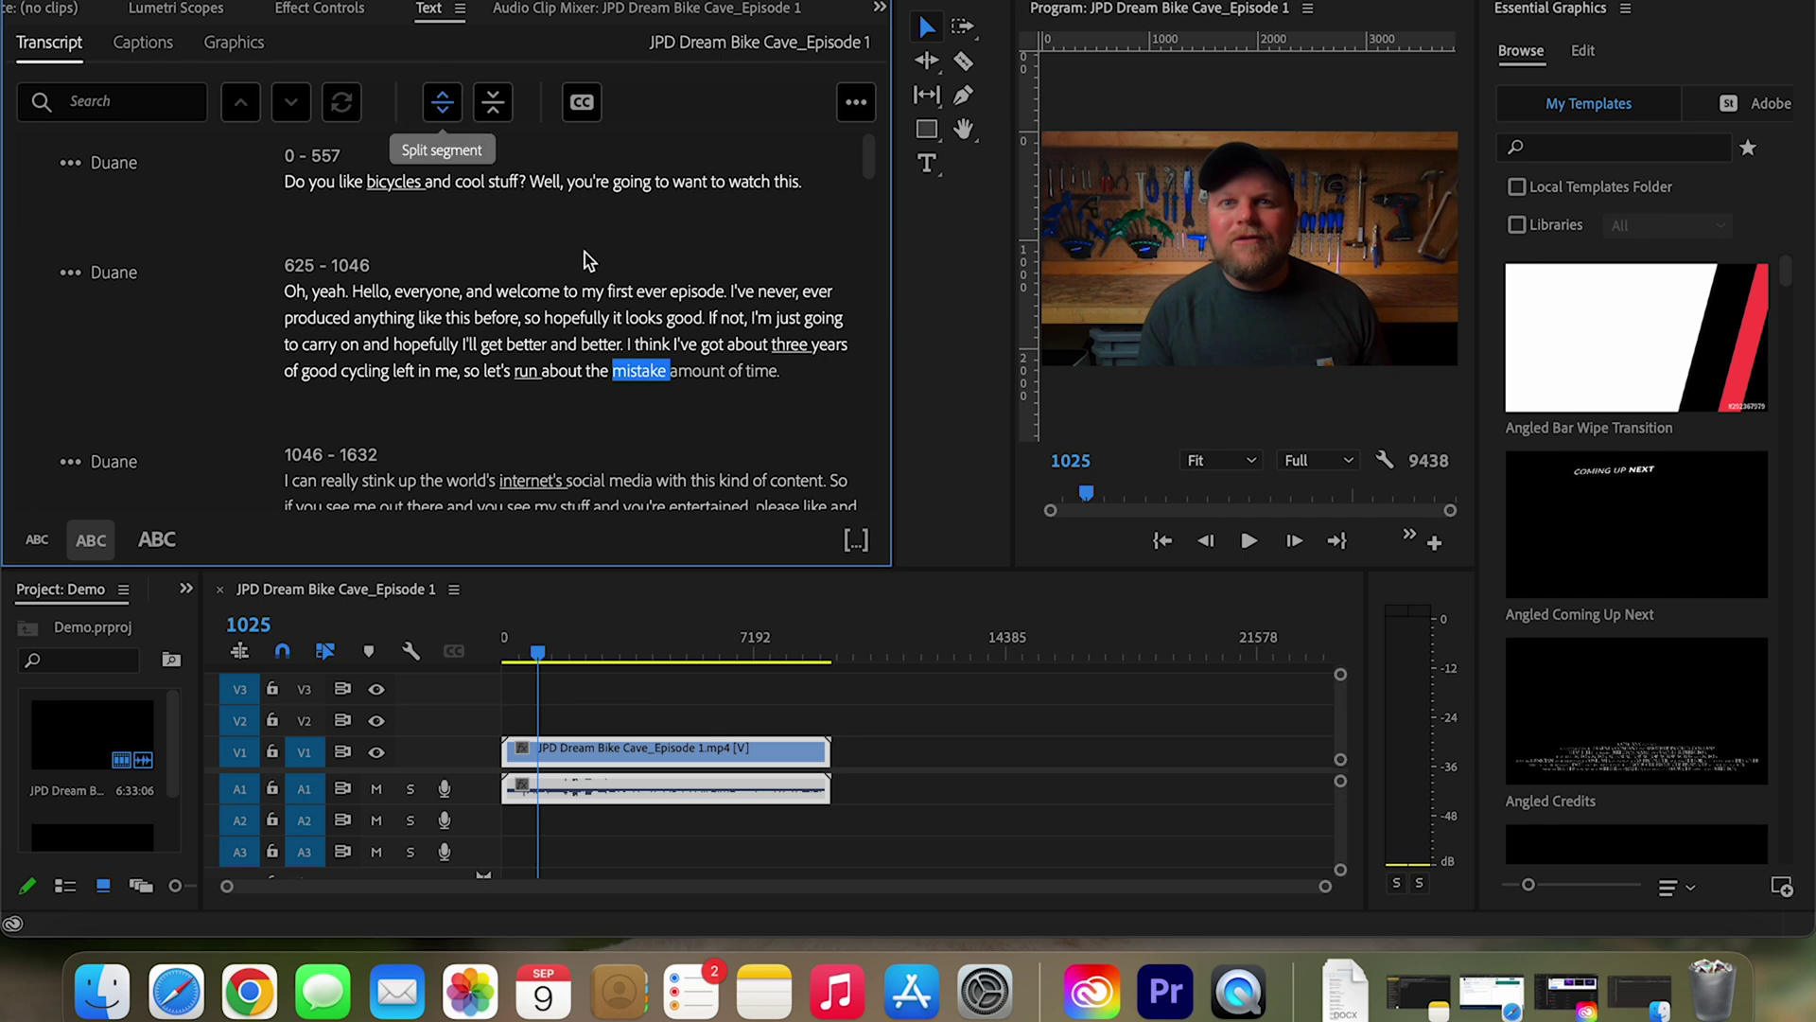
left_click(583, 112)
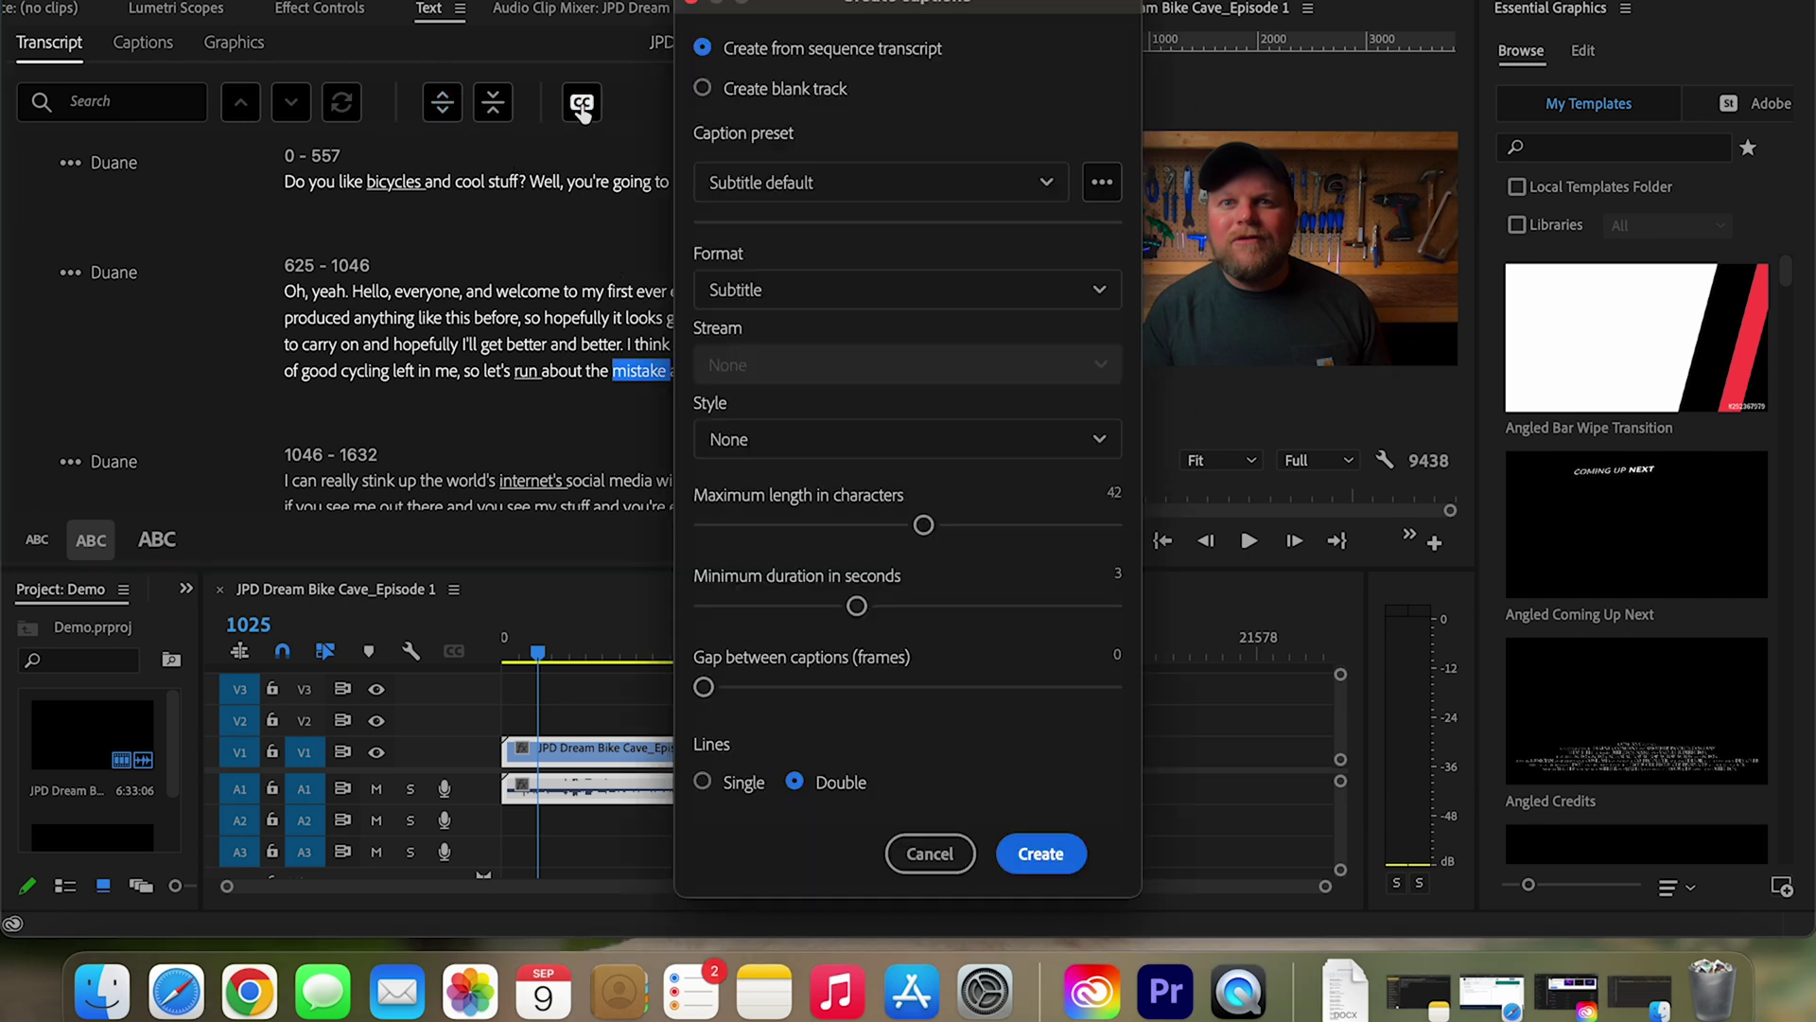
- Create captions from the transcript using the Australian OP-47 Default preset
left_click(1002, 185)
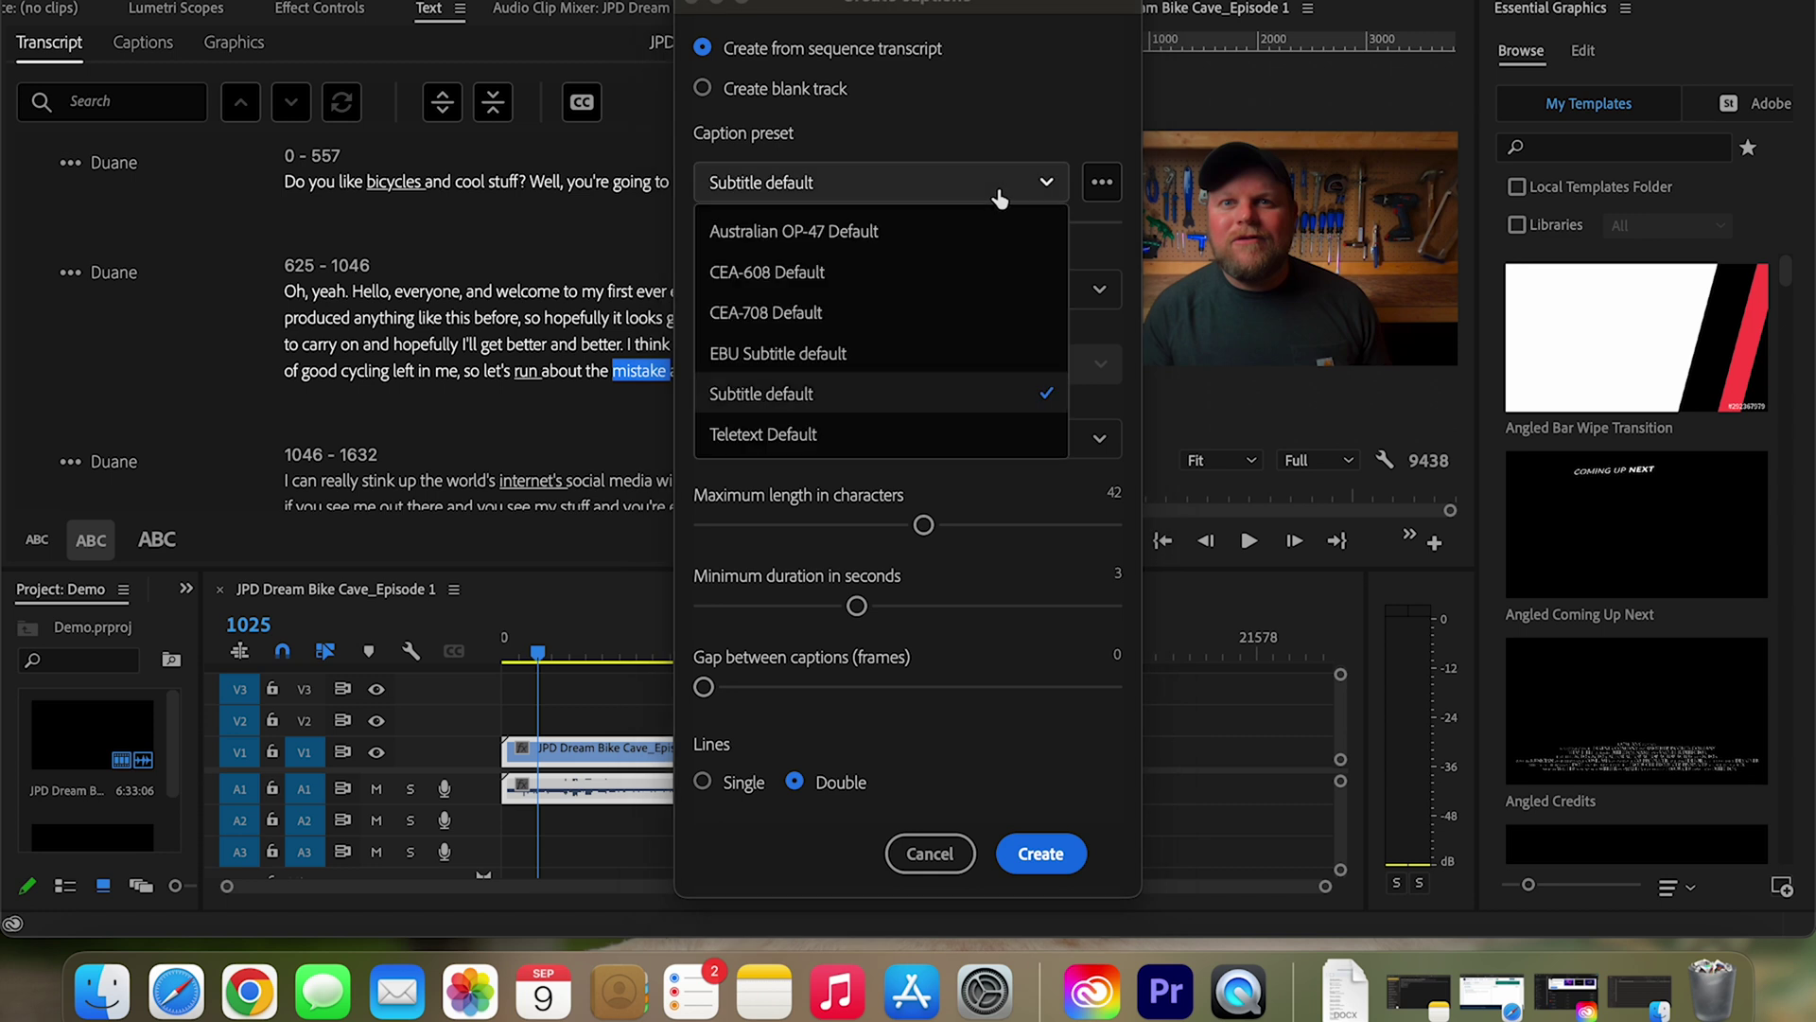
left_click(905, 236)
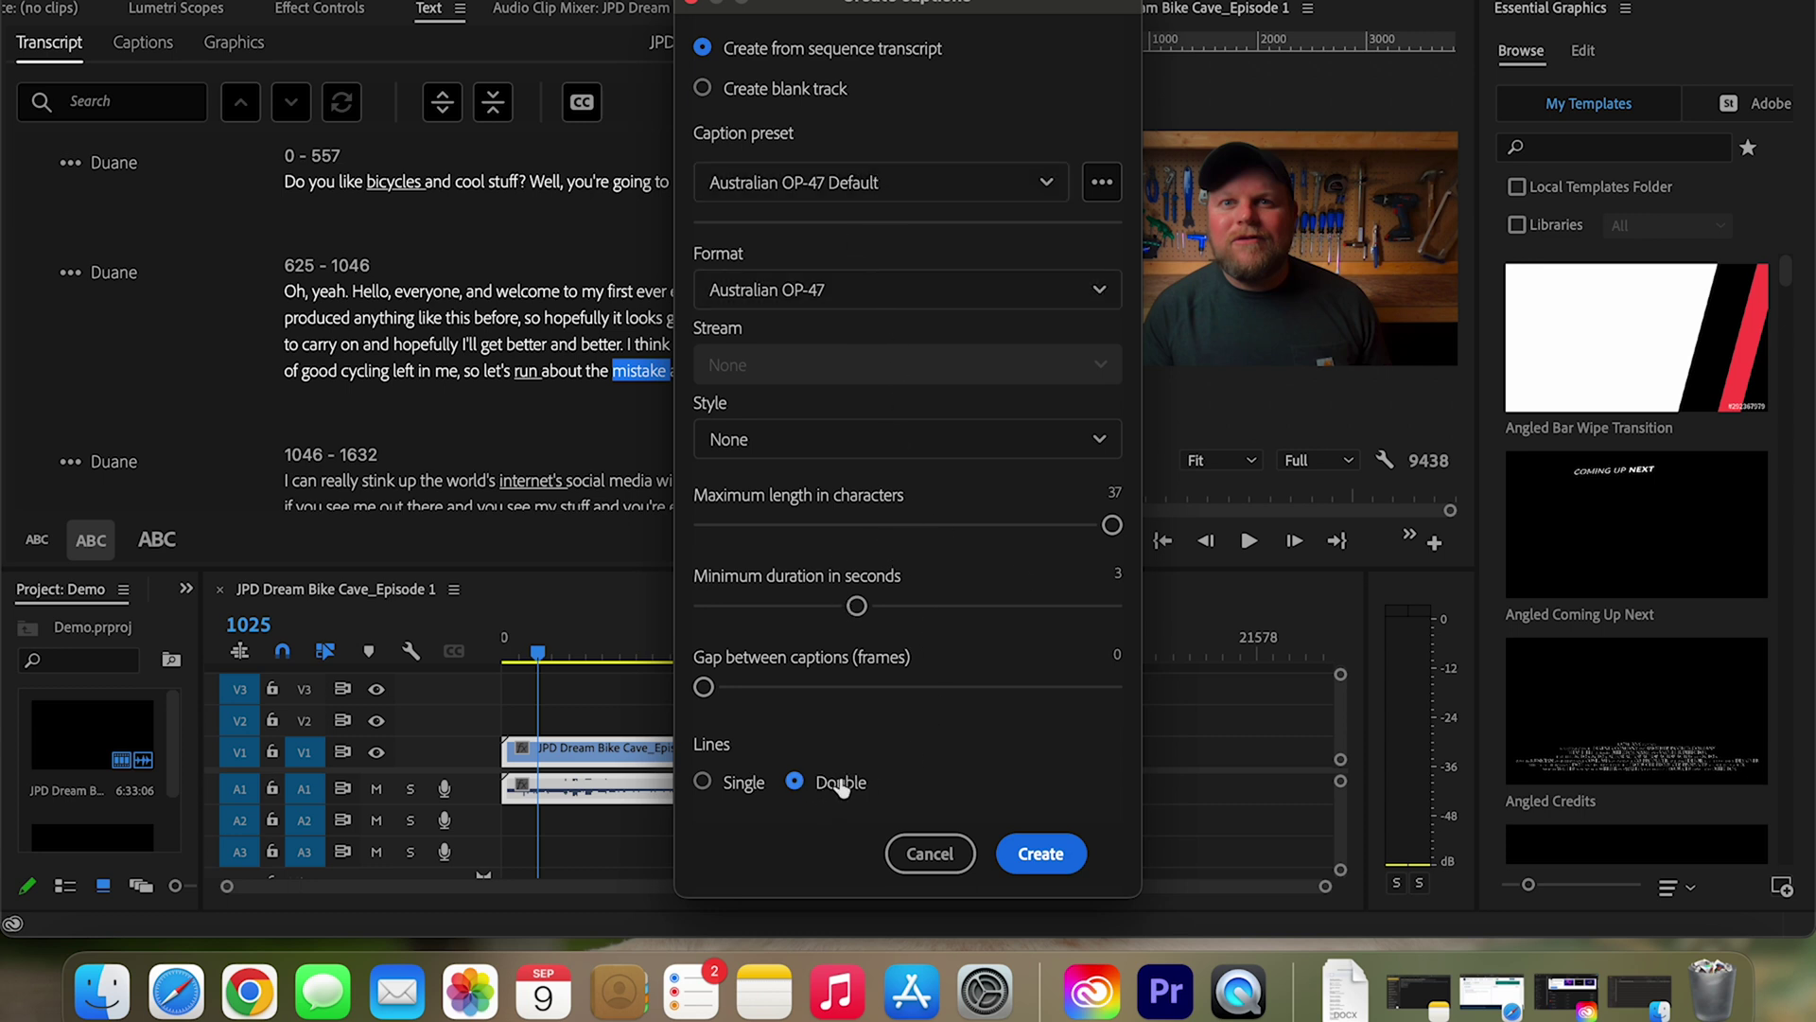
left_click(1041, 853)
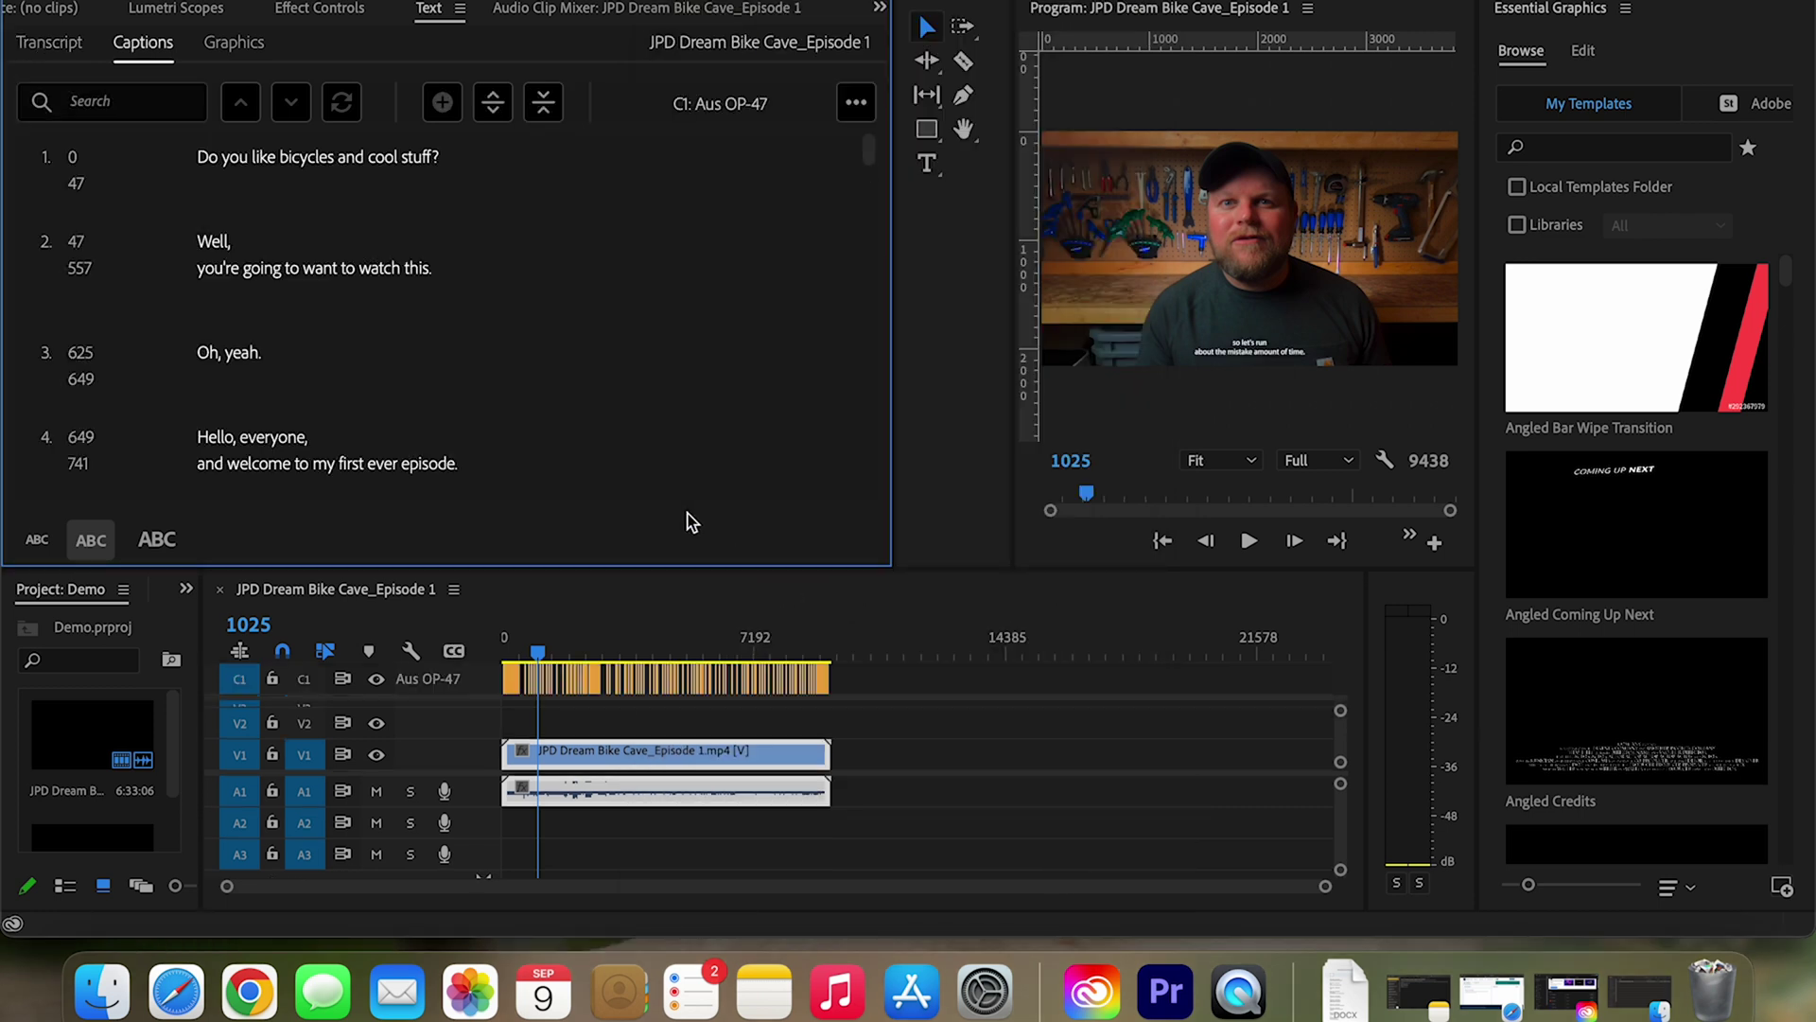
left_click(244, 267)
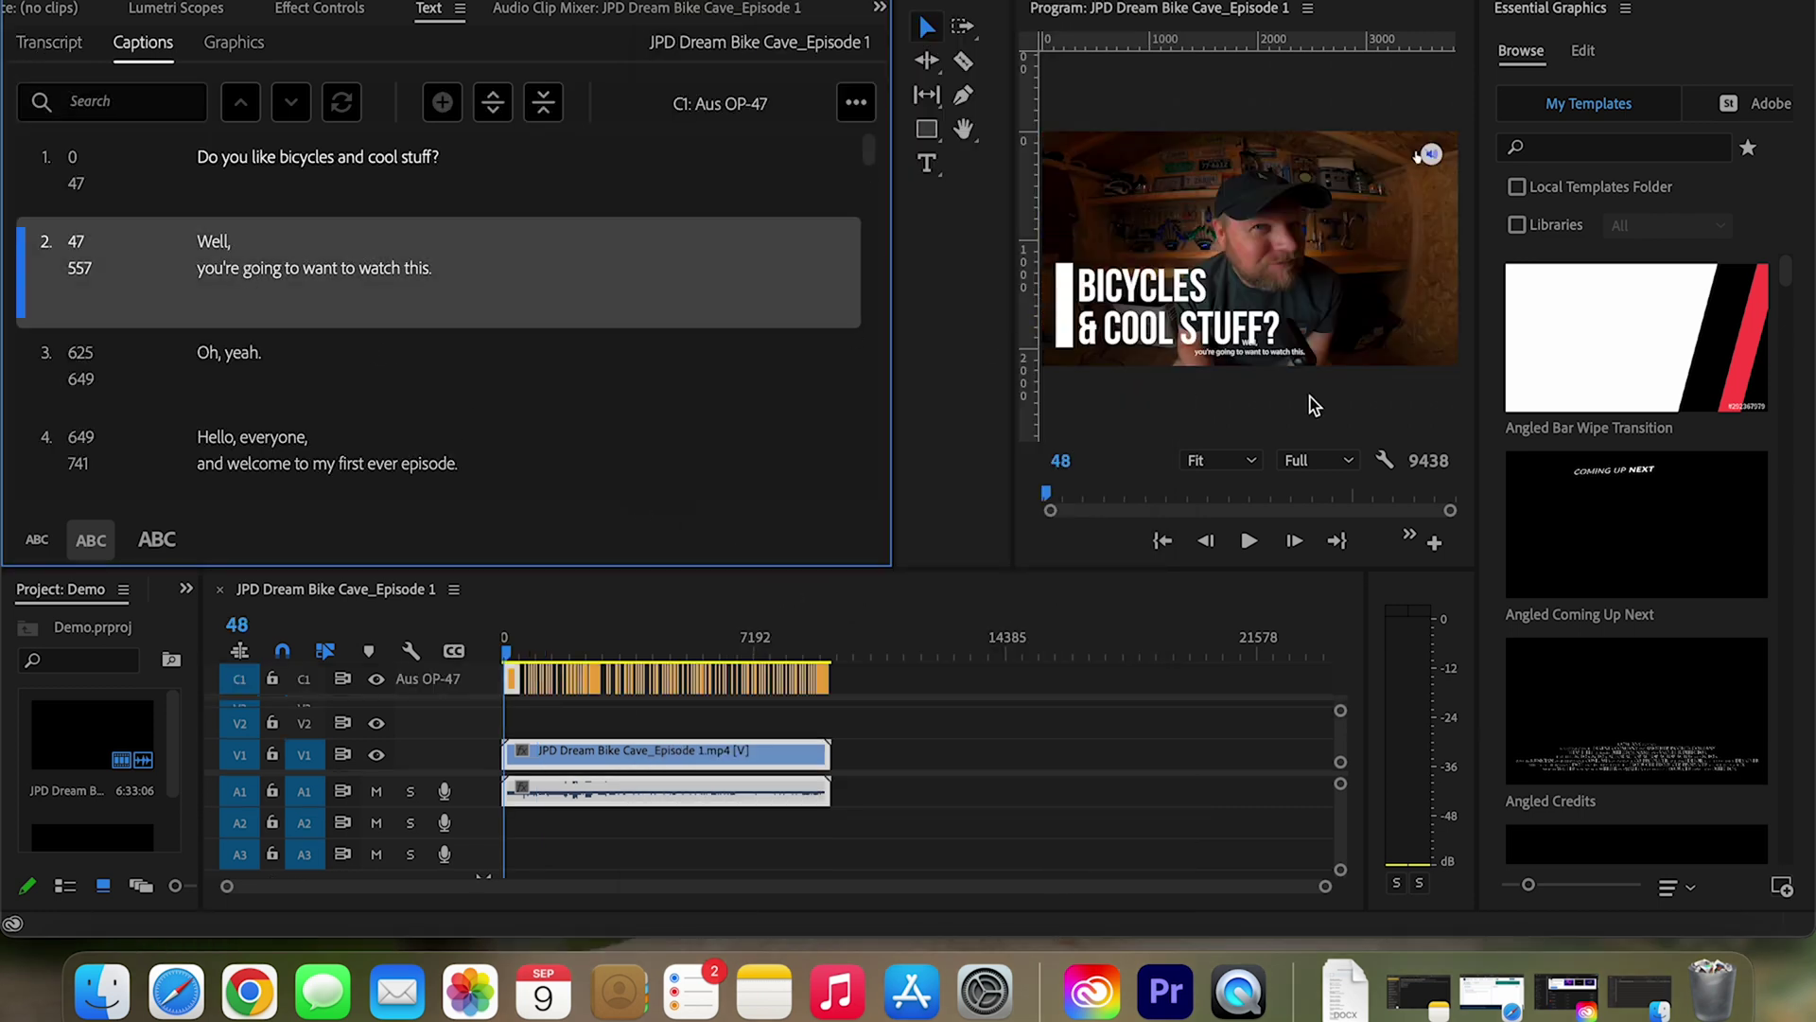
left_click(253, 358)
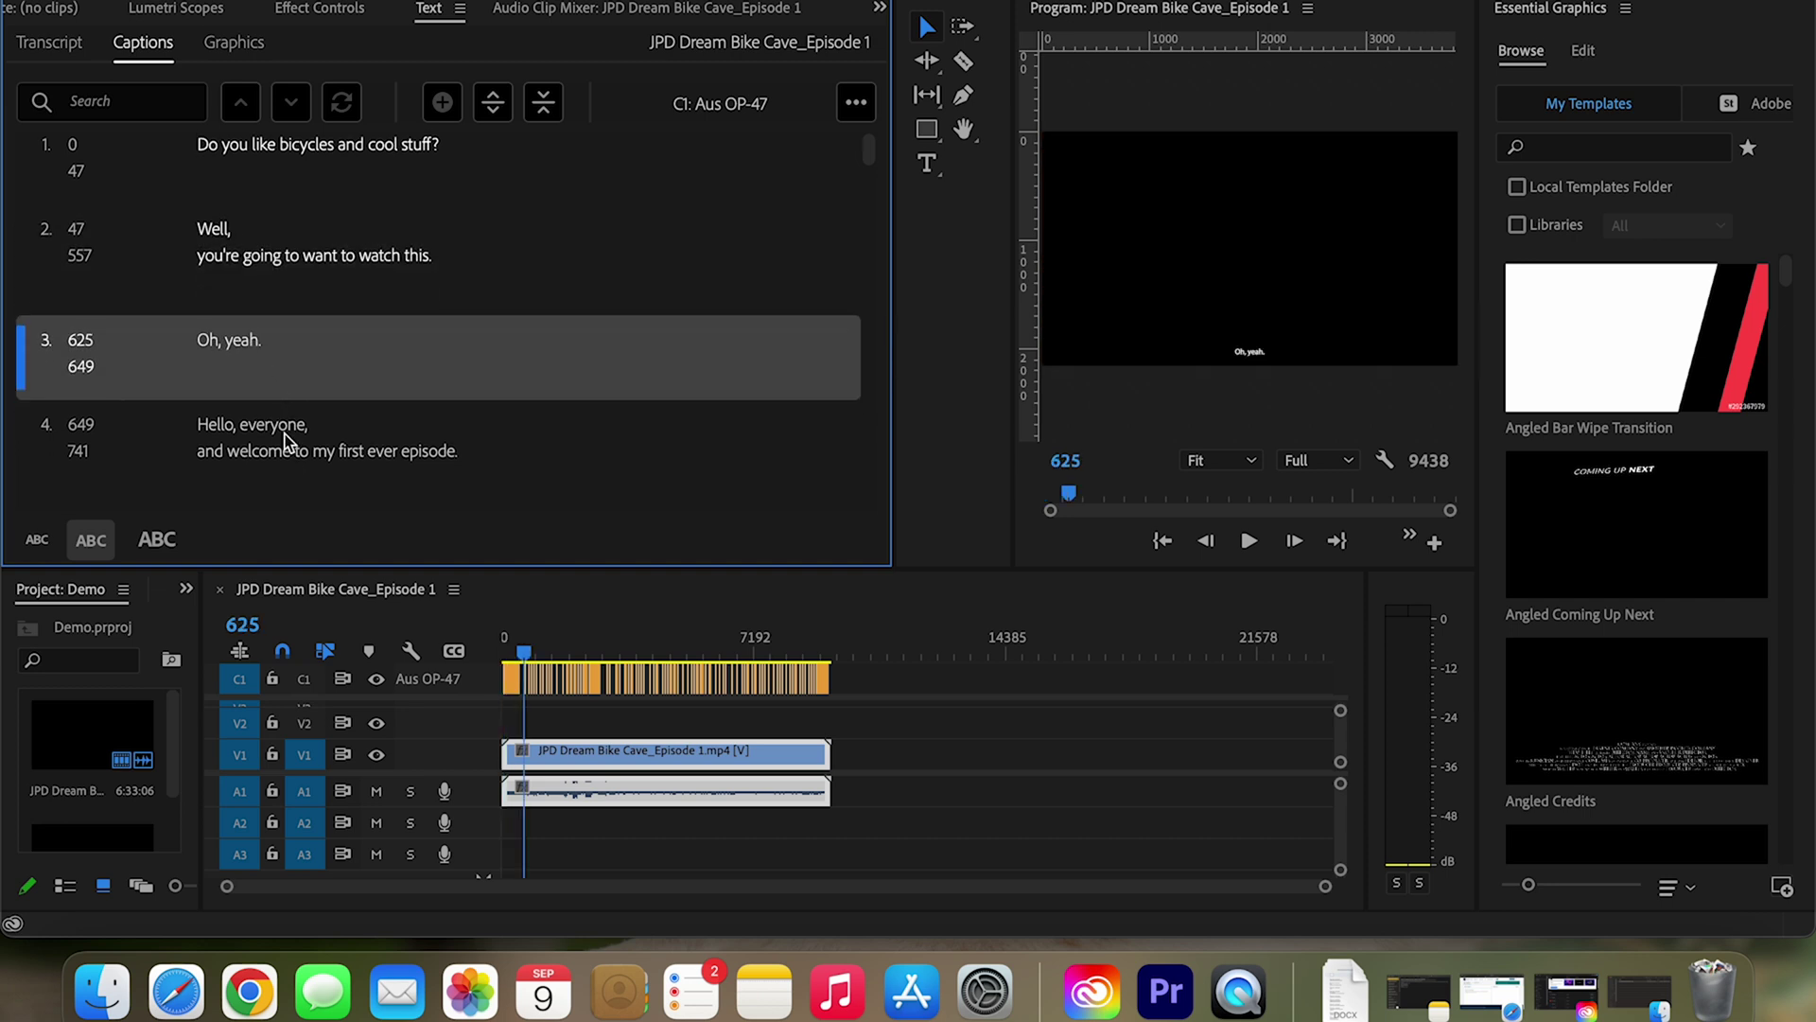
left_click(287, 439)
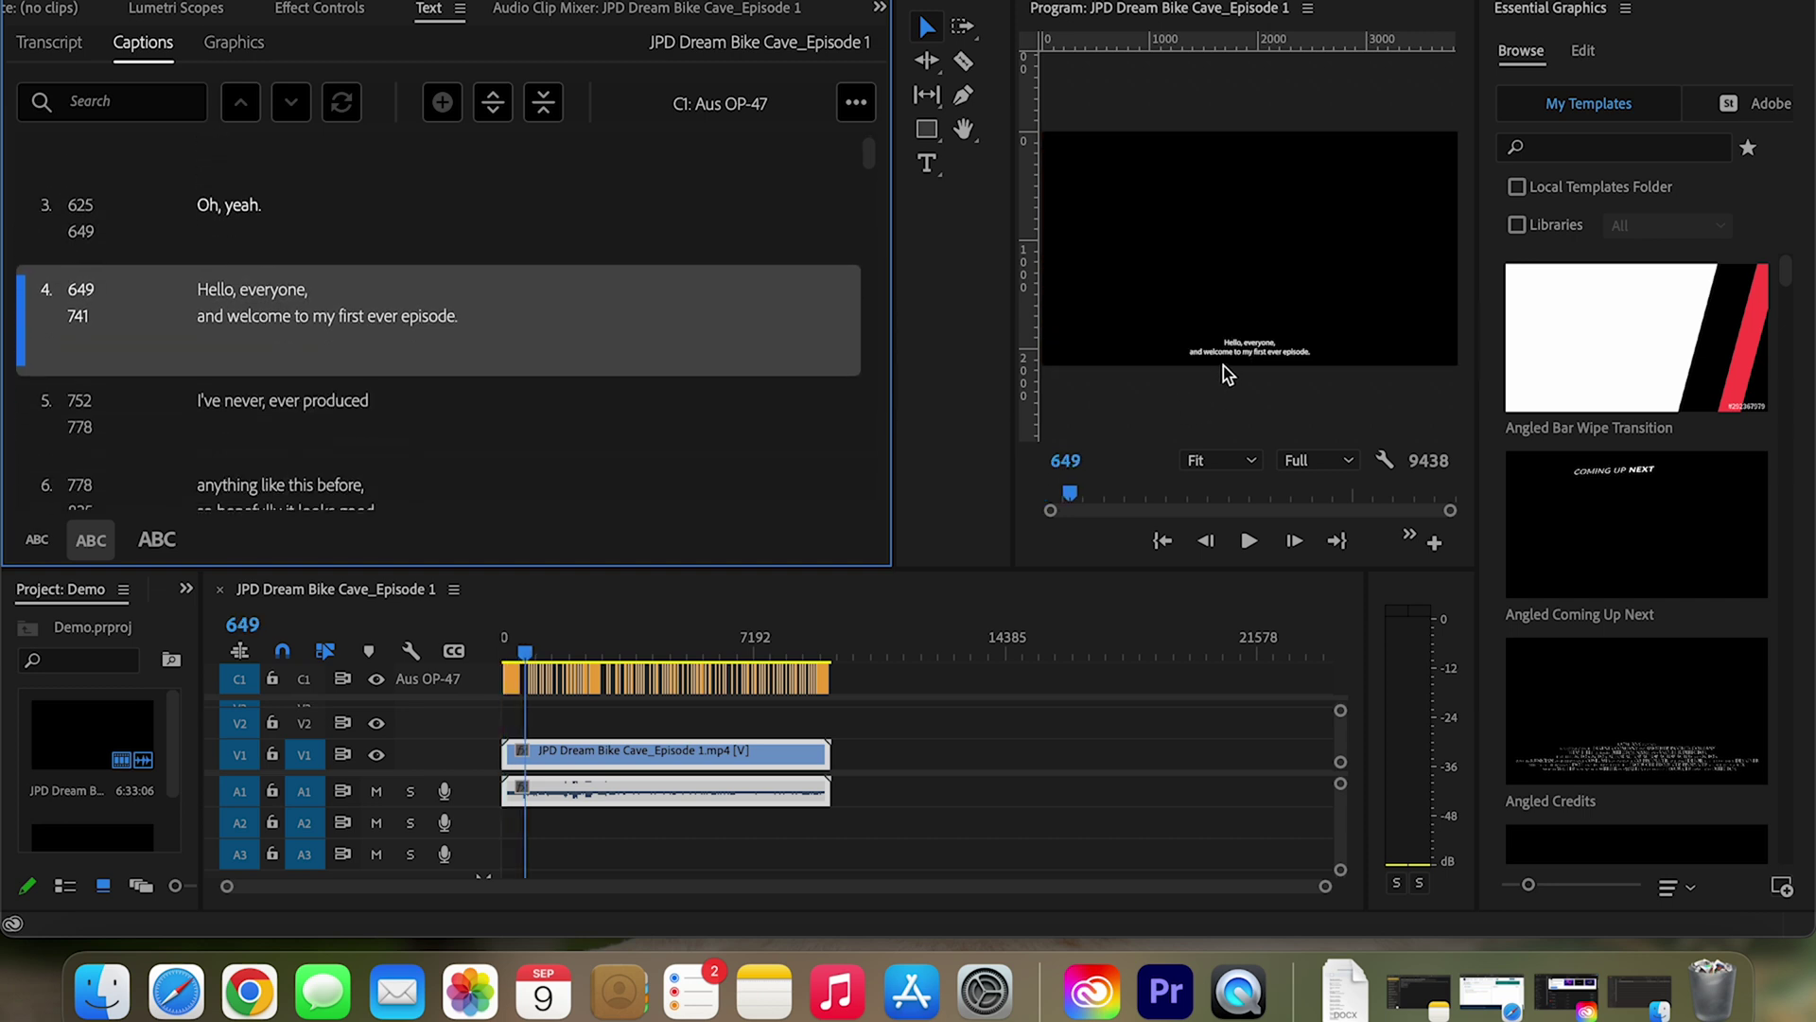
left_click(320, 403)
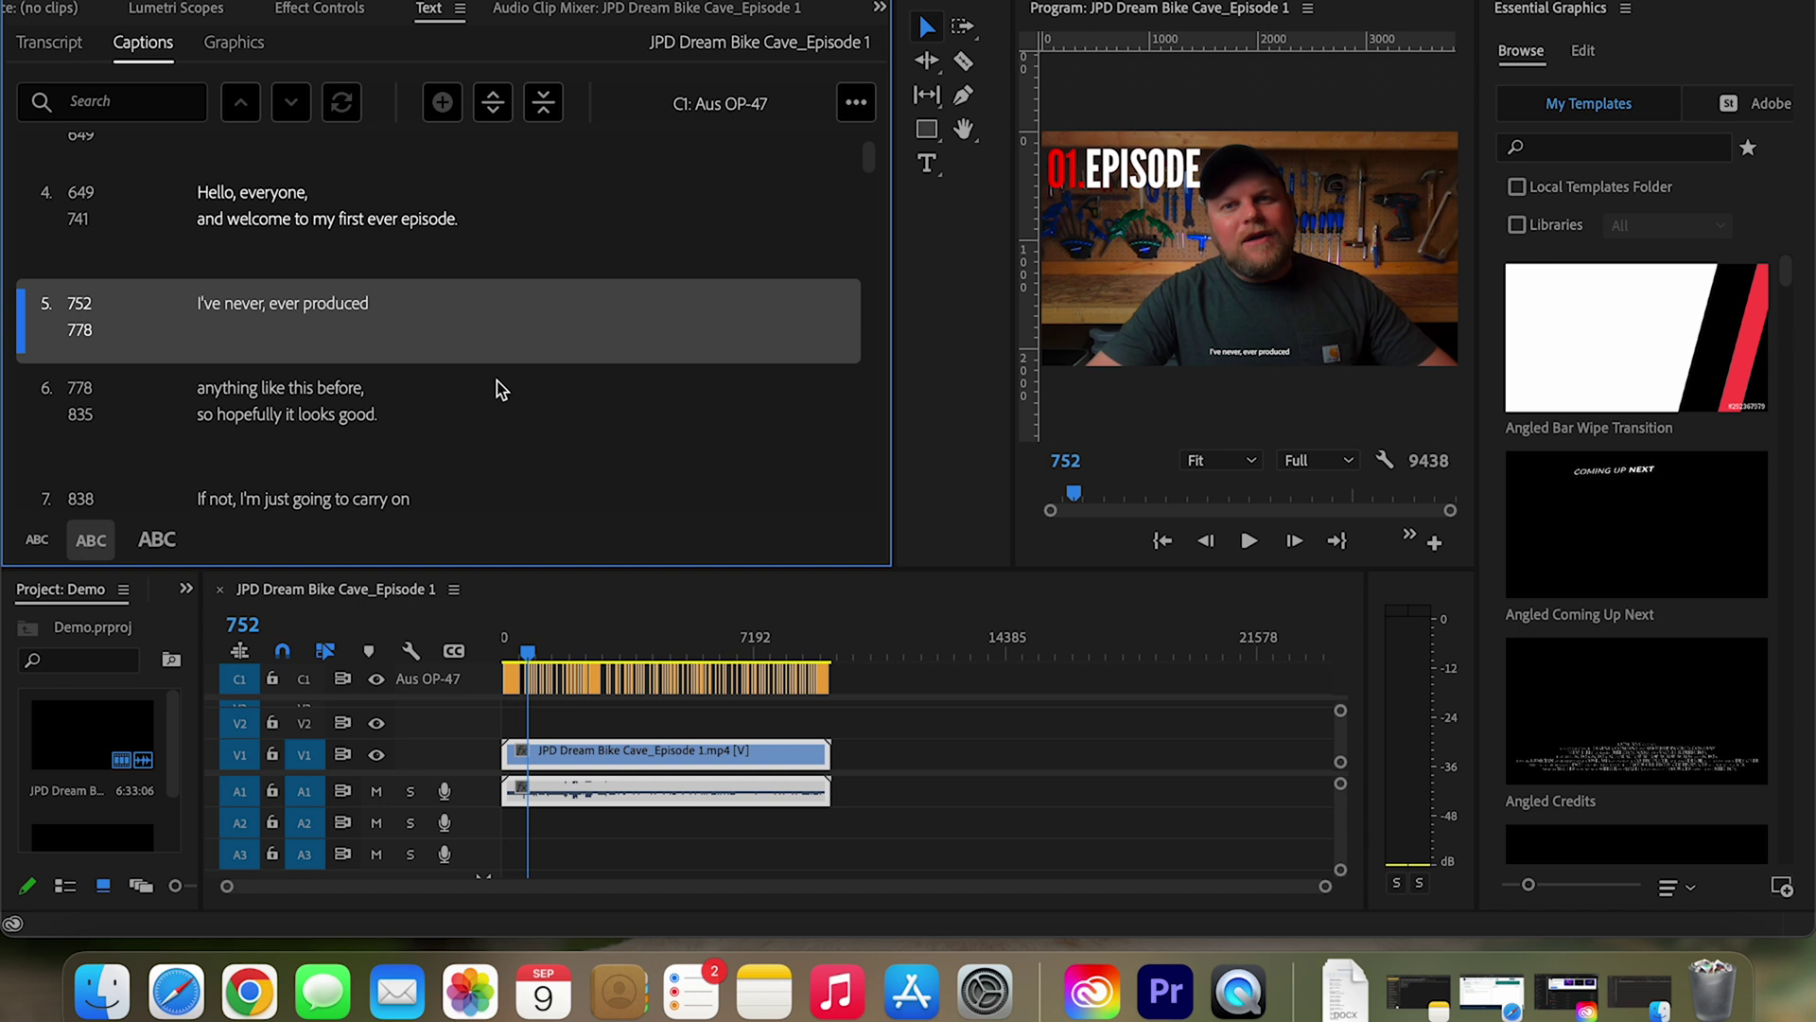
double_click(326, 303)
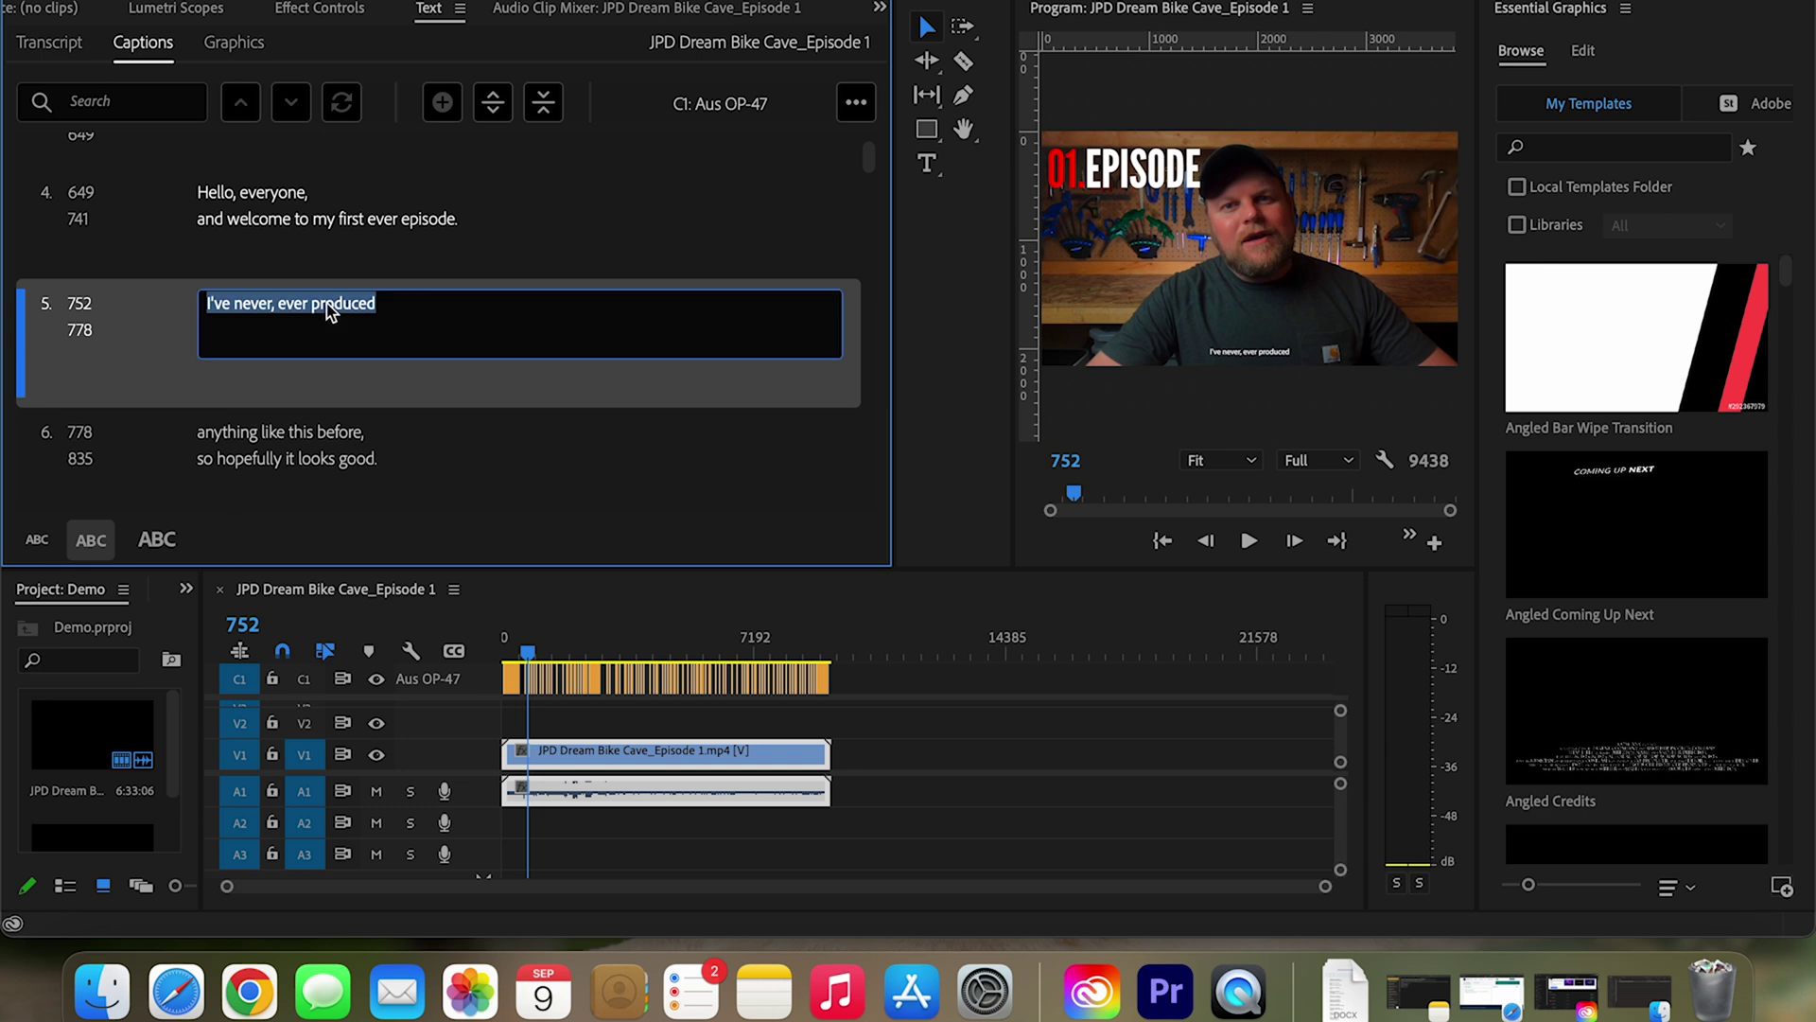
double_click(354, 303)
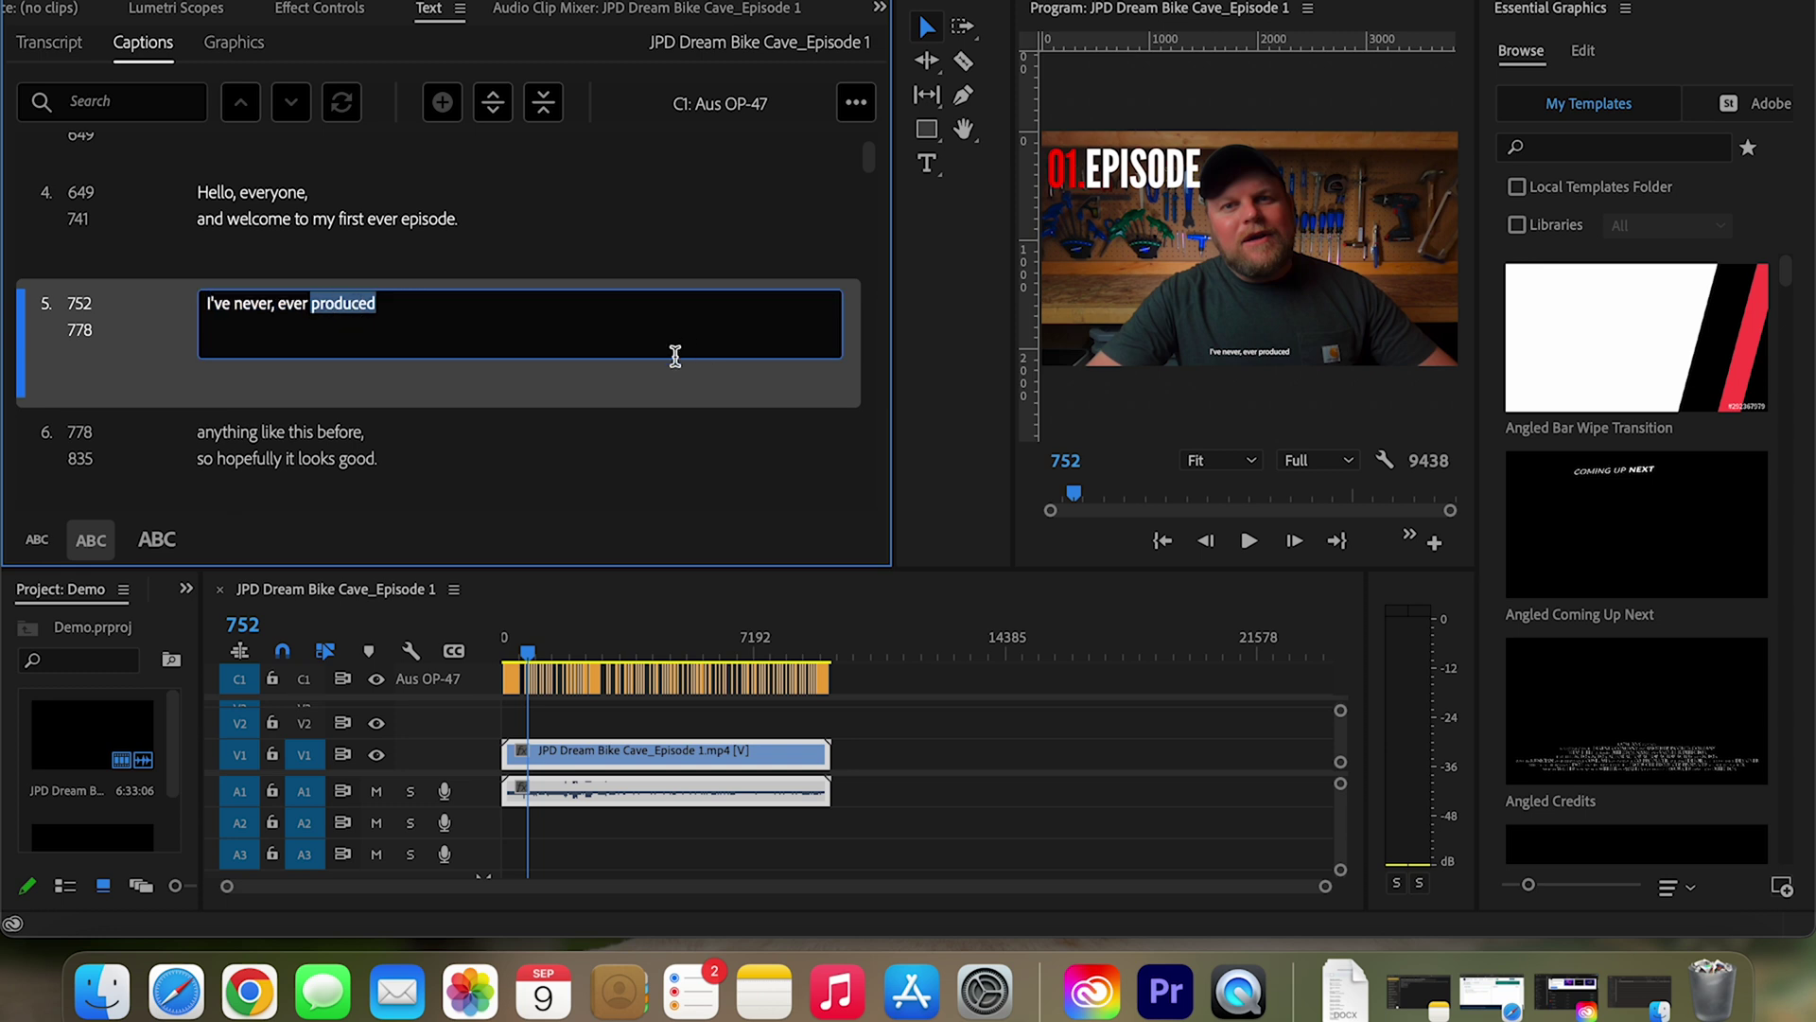
type("sksk")
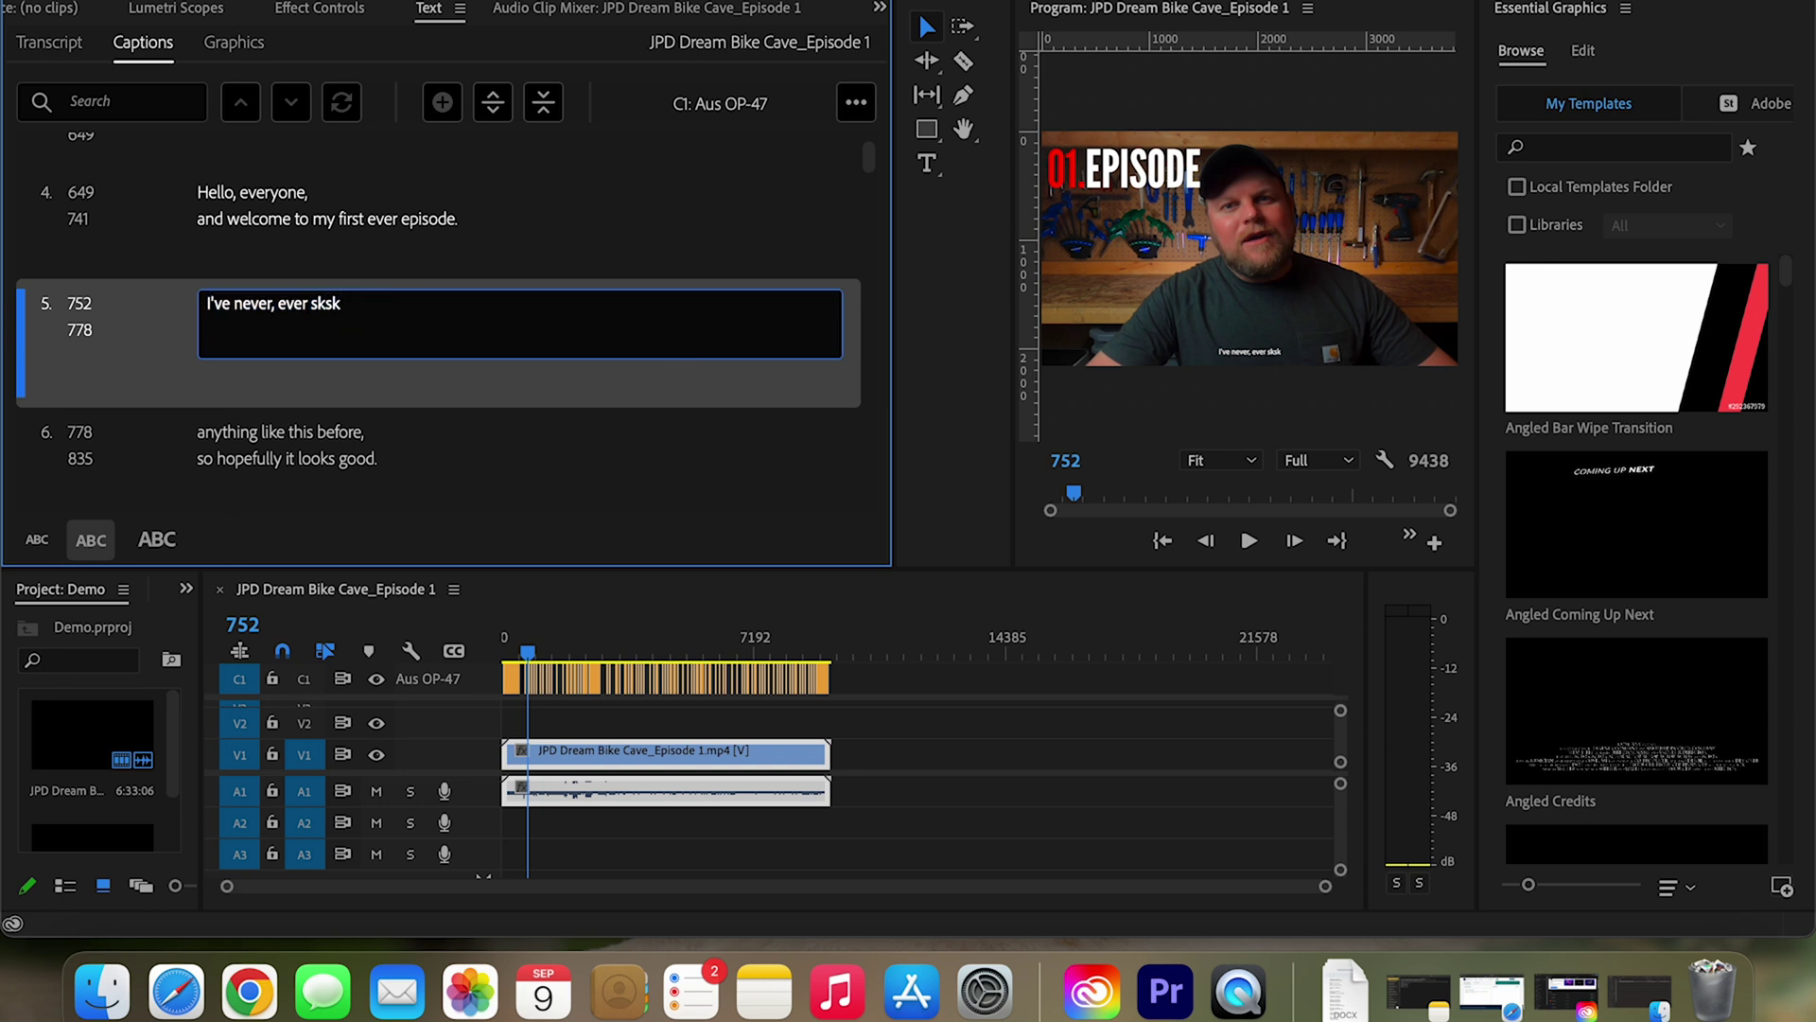
key("super+z")
left_click(486, 195)
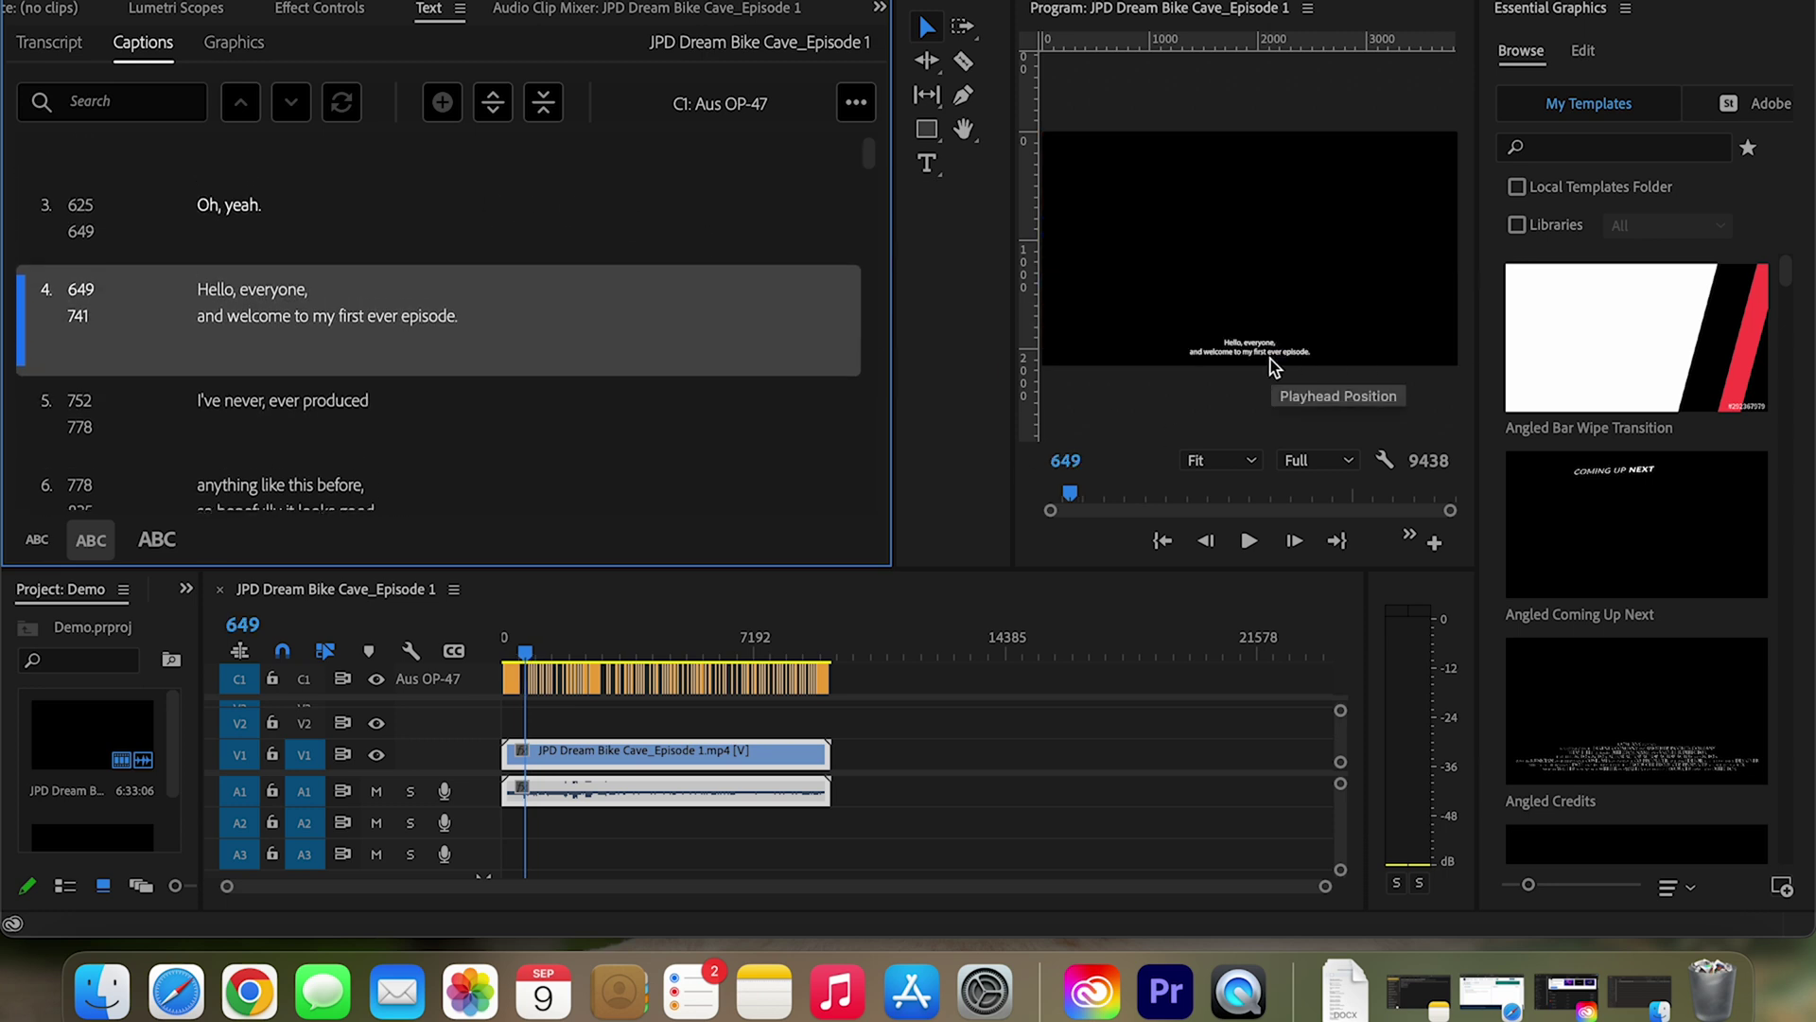
left_click(1271, 364)
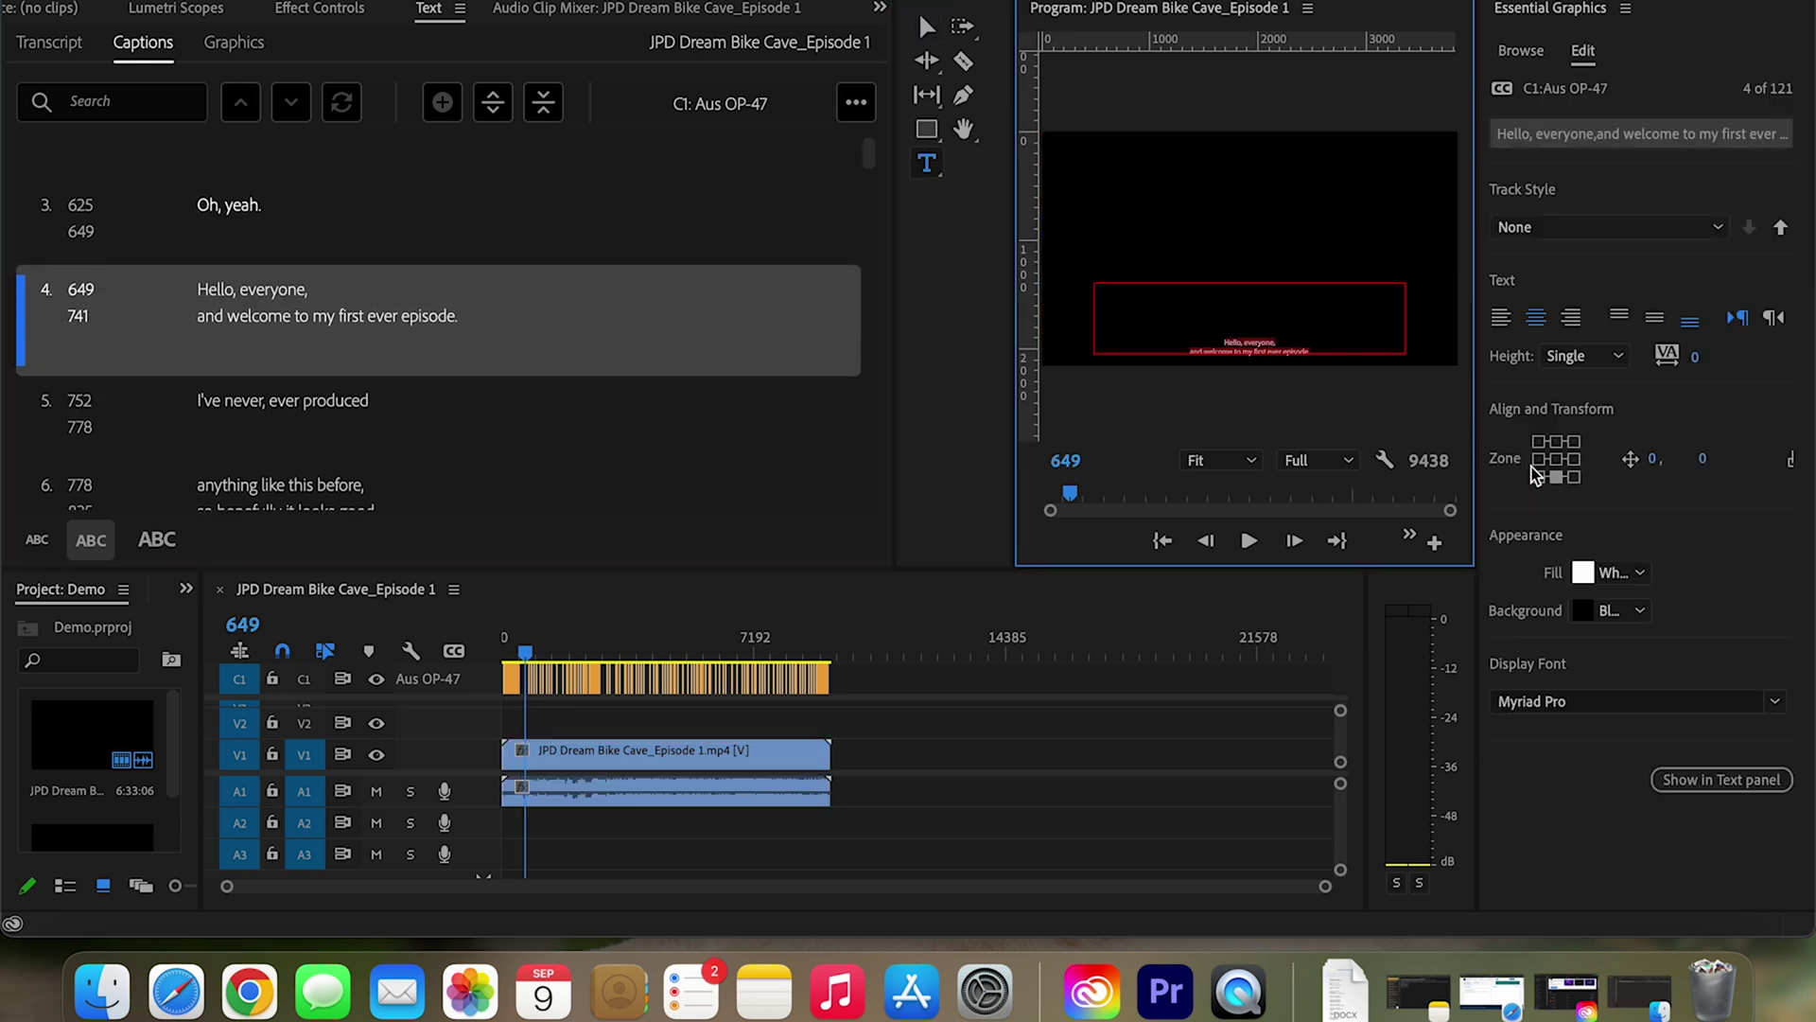
left_click(1555, 460)
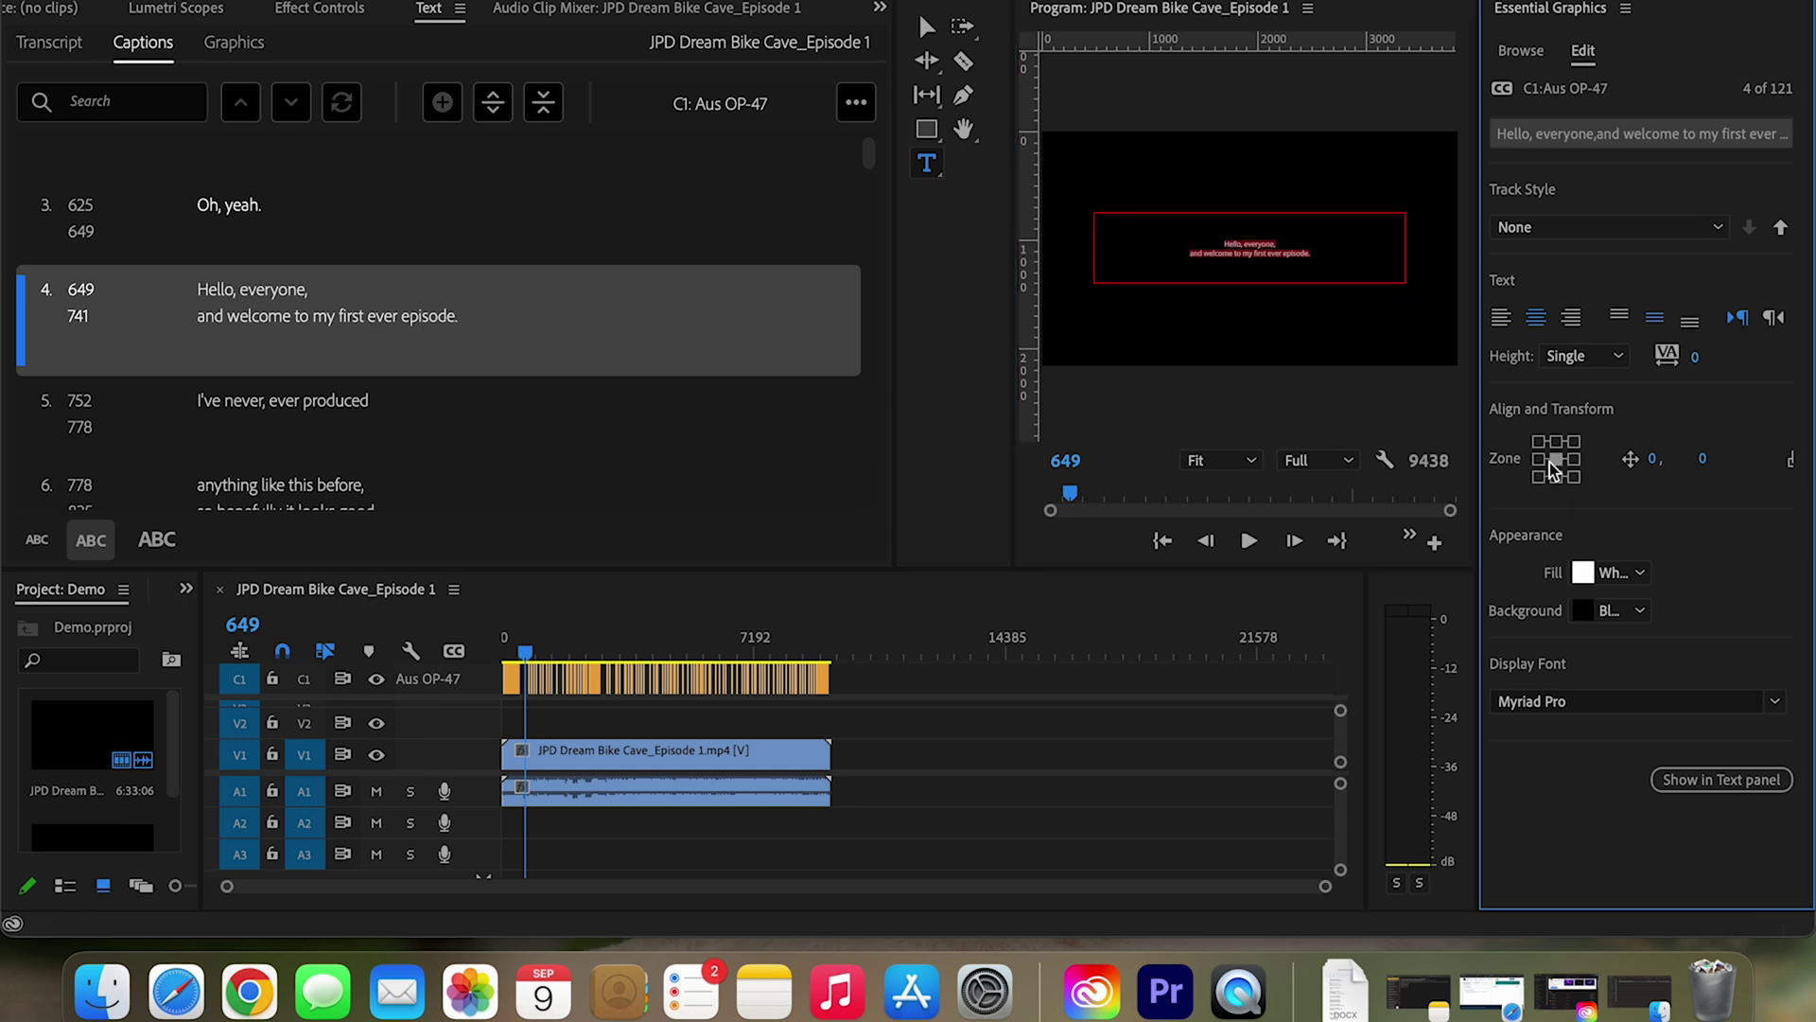
left_click(1556, 441)
left_click(1539, 441)
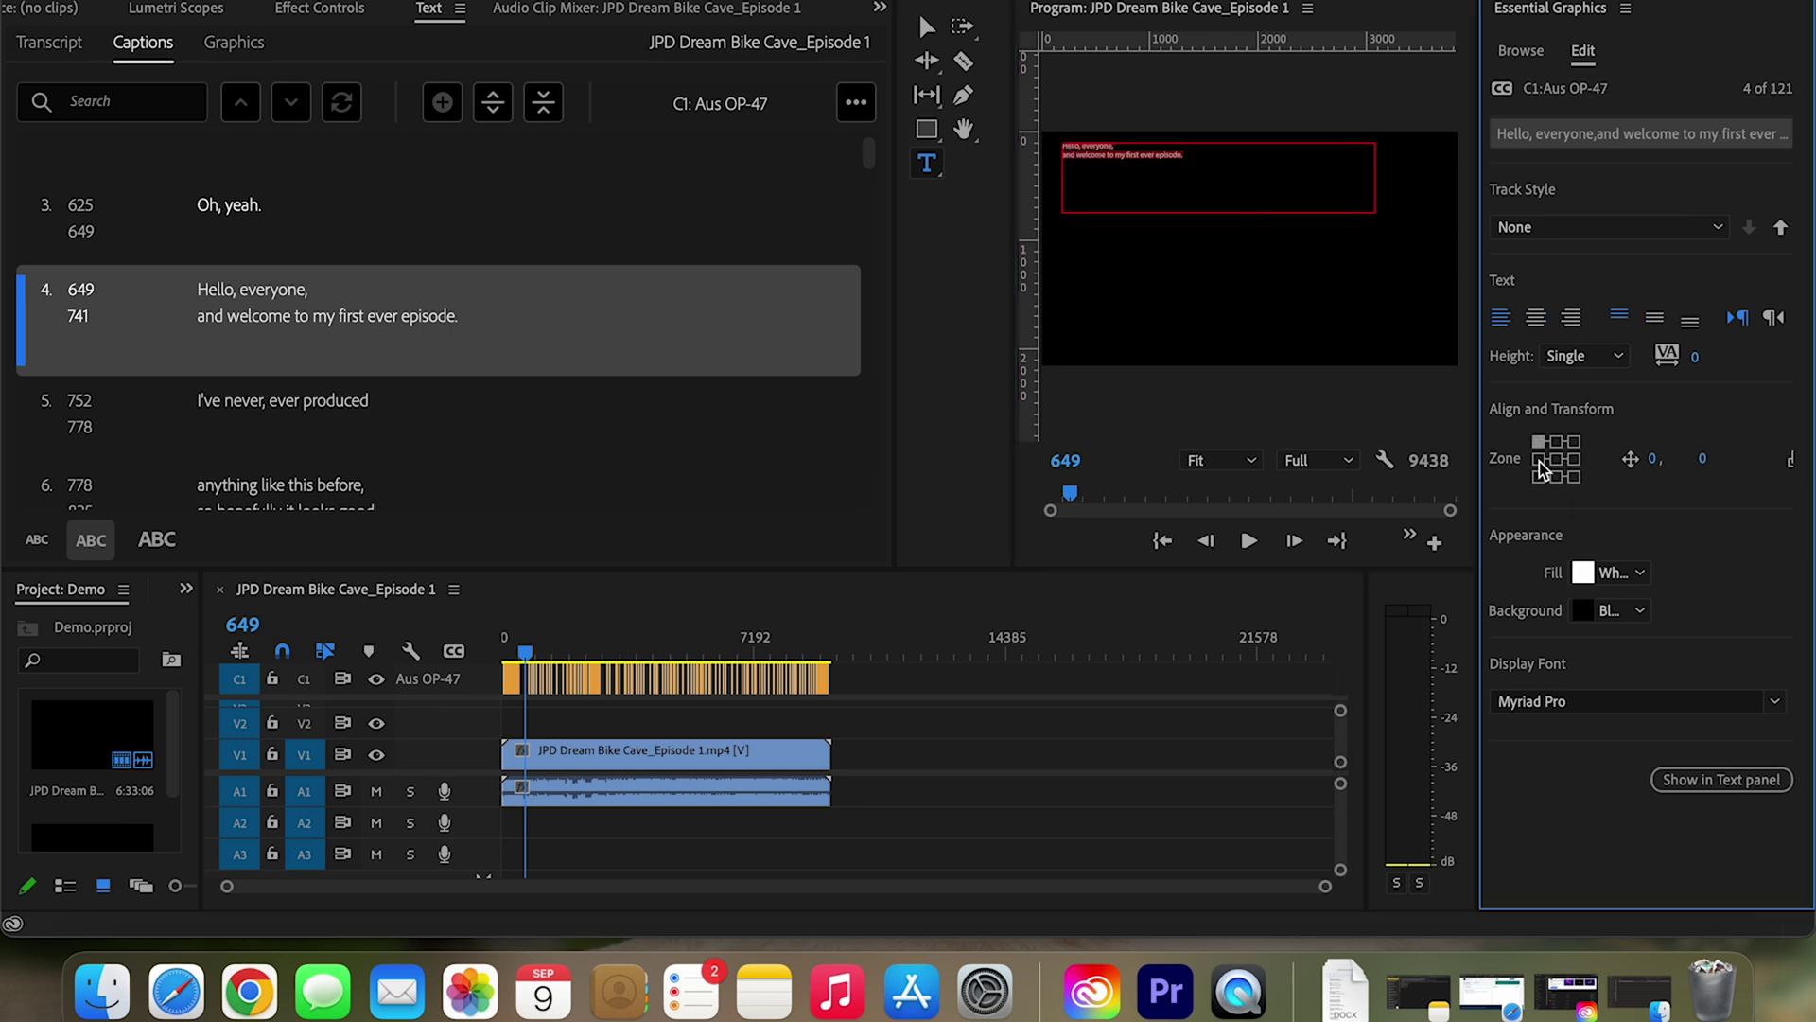
left_click(1539, 459)
left_click(1539, 477)
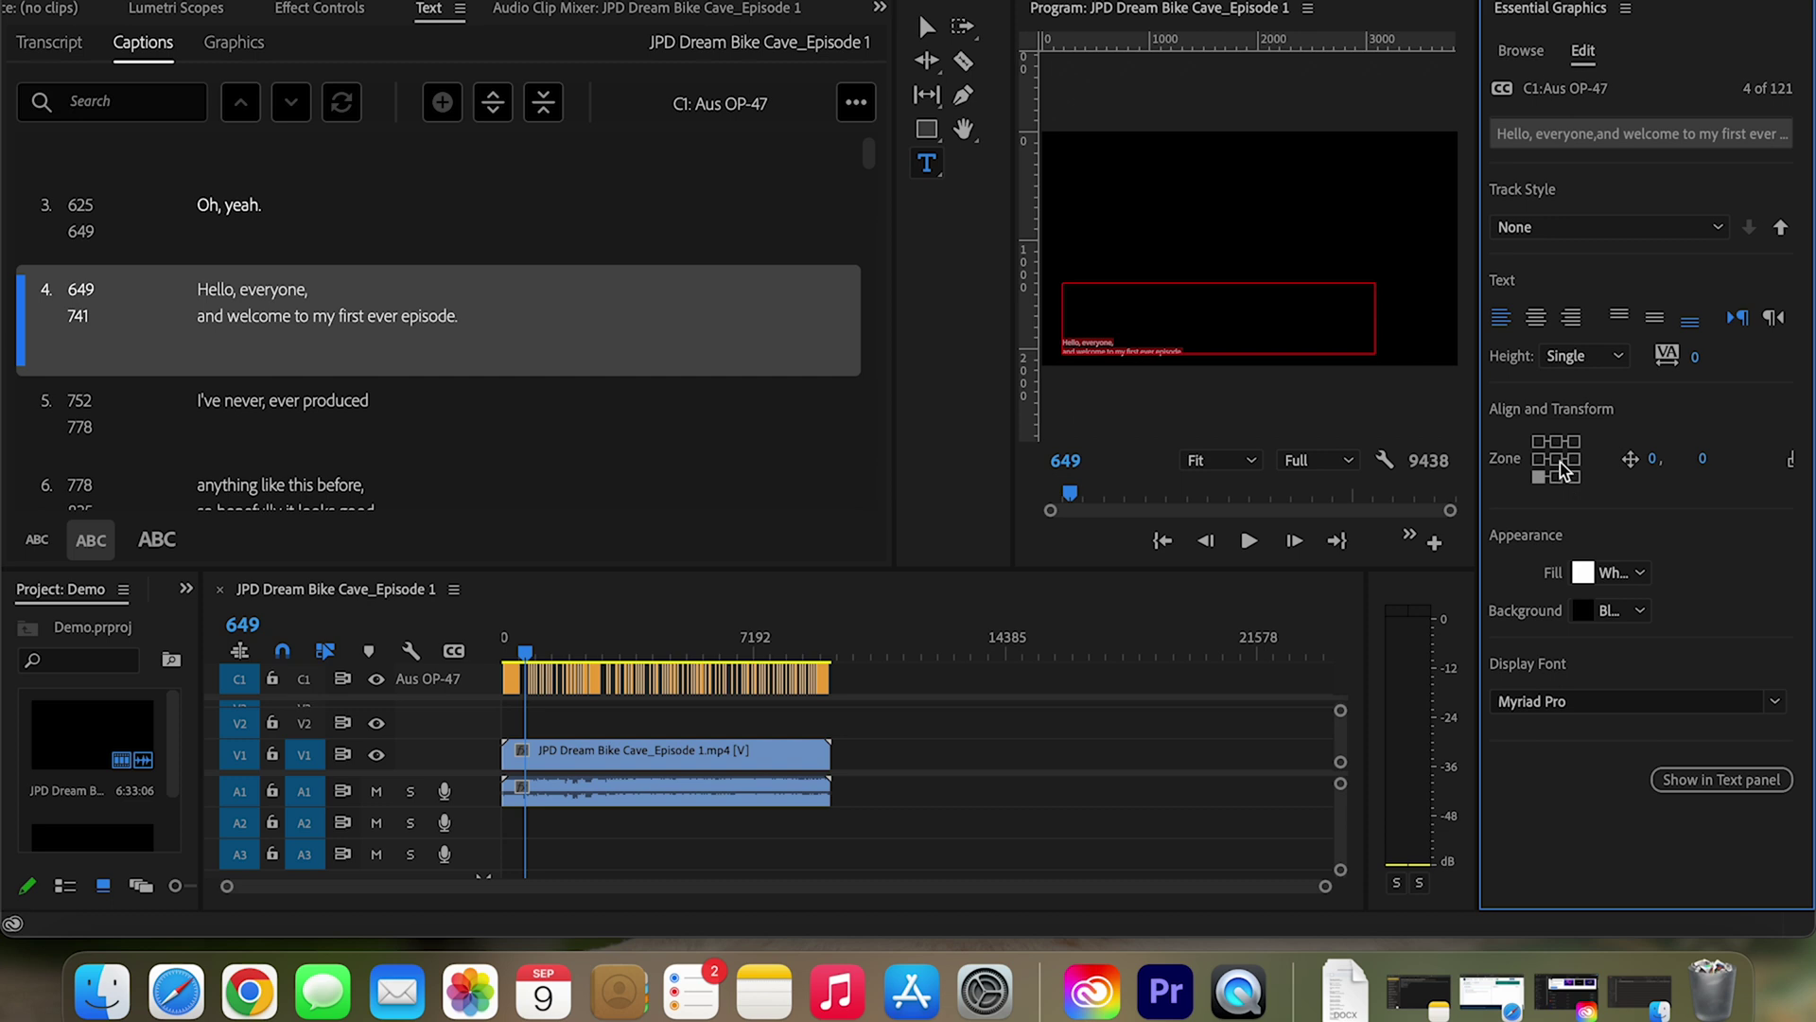
left_click(1555, 460)
left_click(1556, 476)
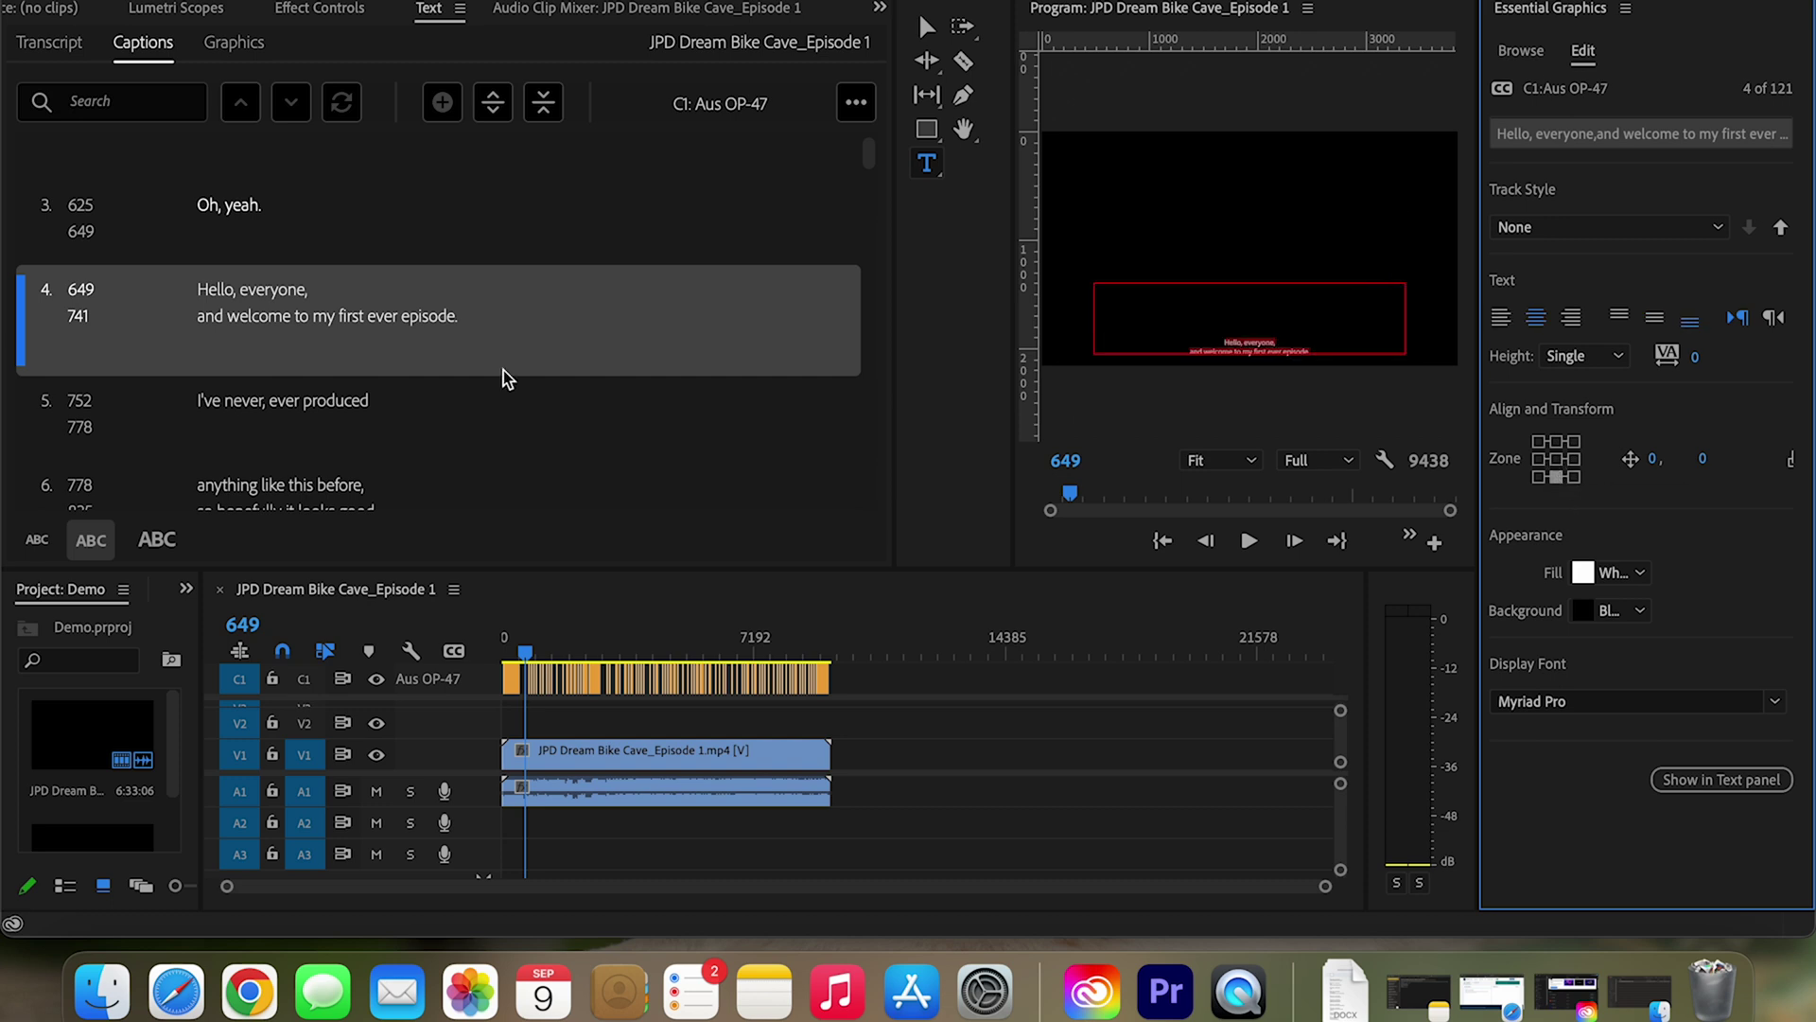
left_click(576, 635)
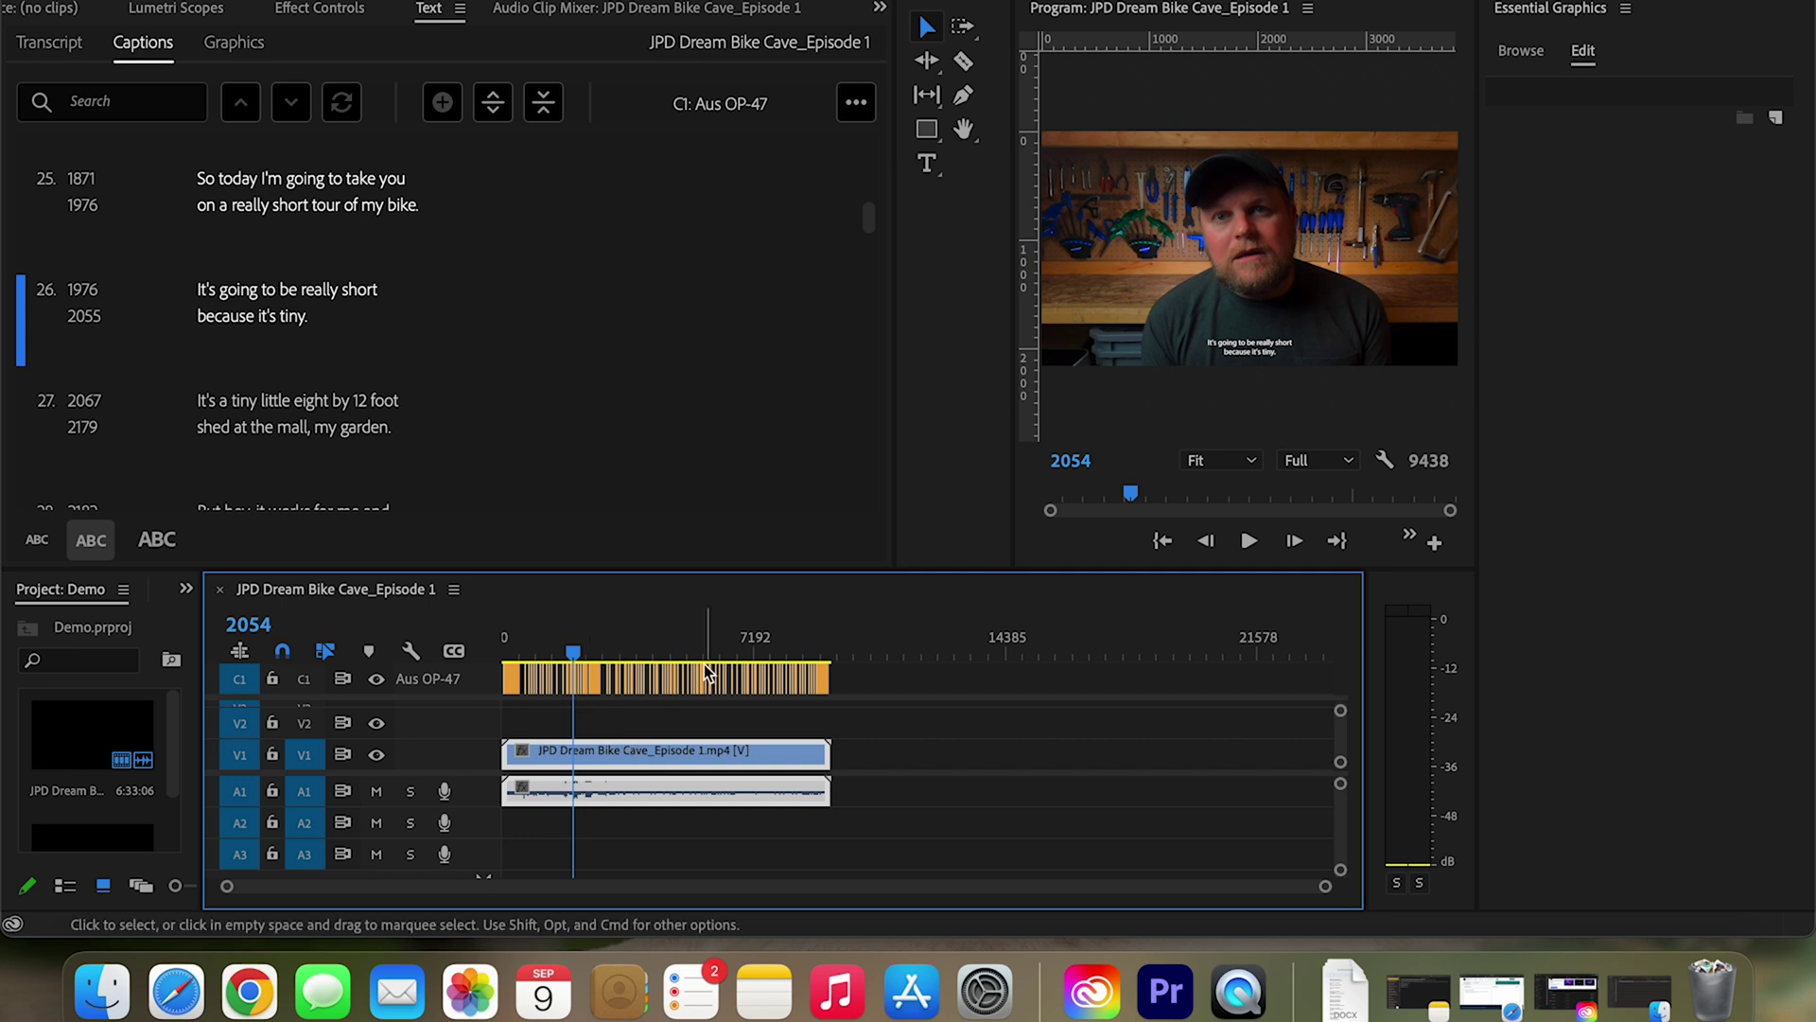
- With the playhead at frame 4156, trim caption 49's start from frame 4153 to 4158
scroll(653, 662, "up", 10)
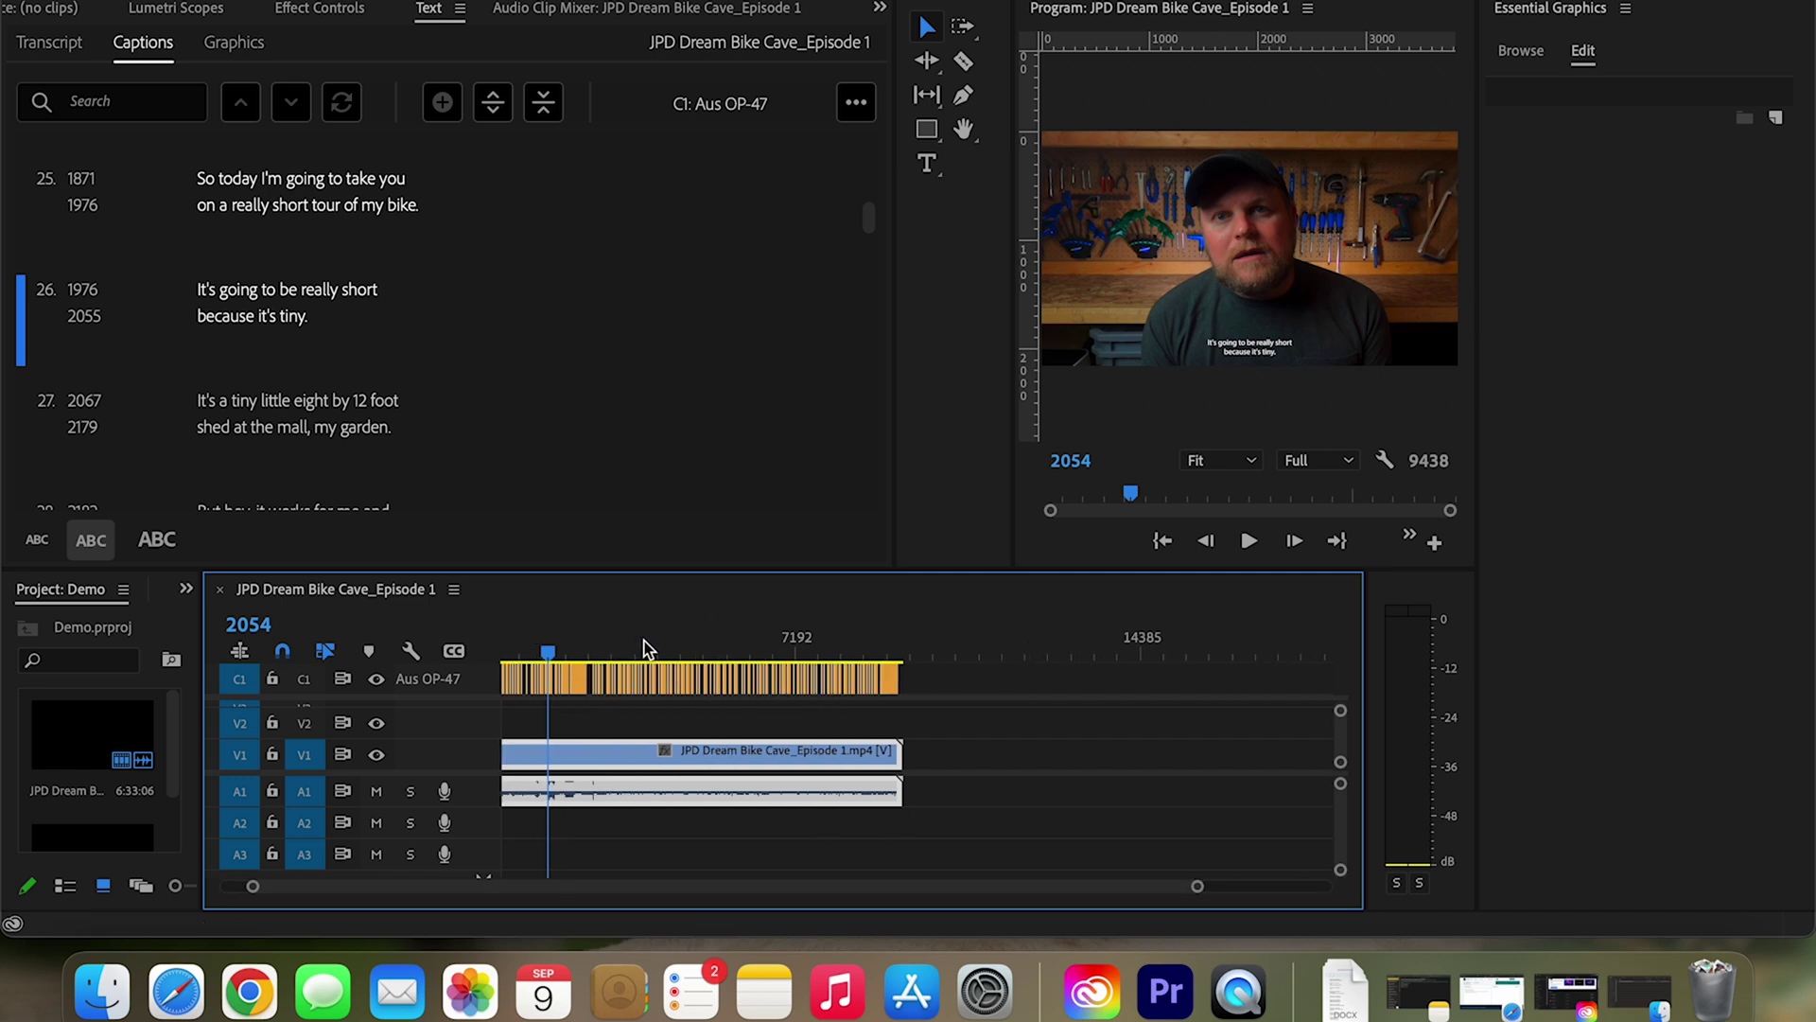
left_click(790, 638)
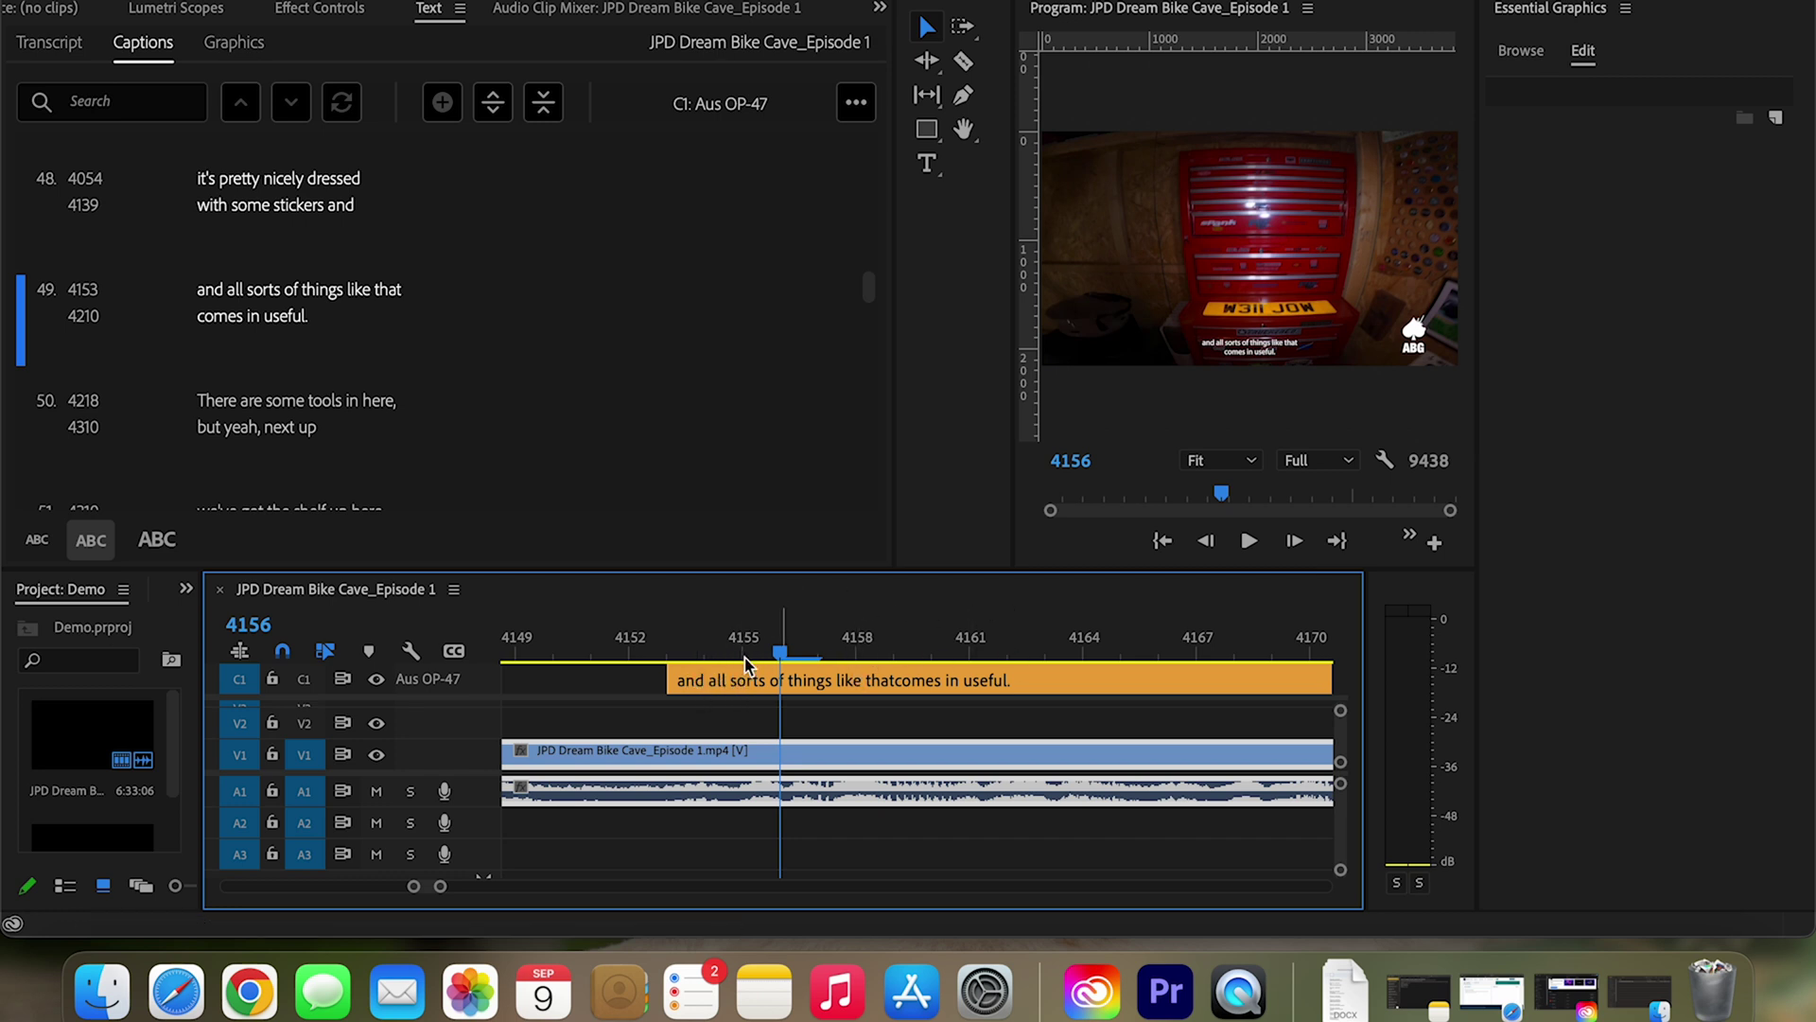
left_click_drag(611, 645, 808, 647)
left_click(852, 681)
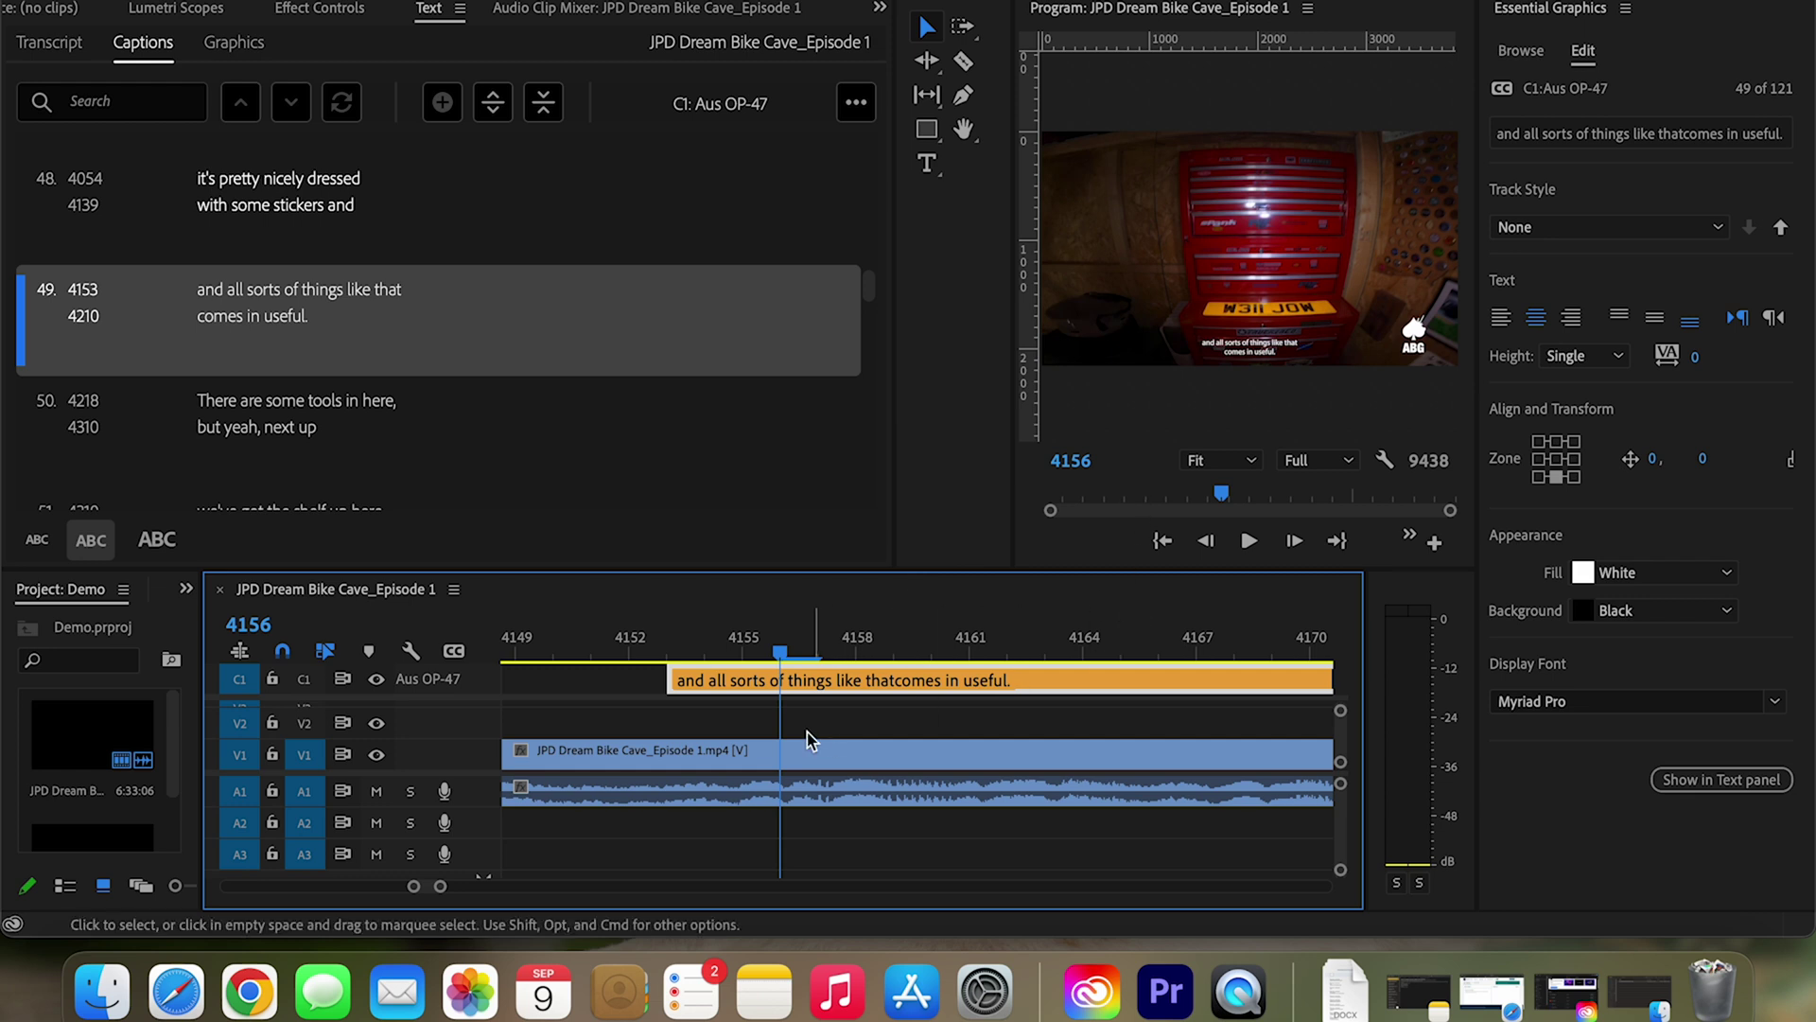
left_click_drag(671, 681, 878, 677)
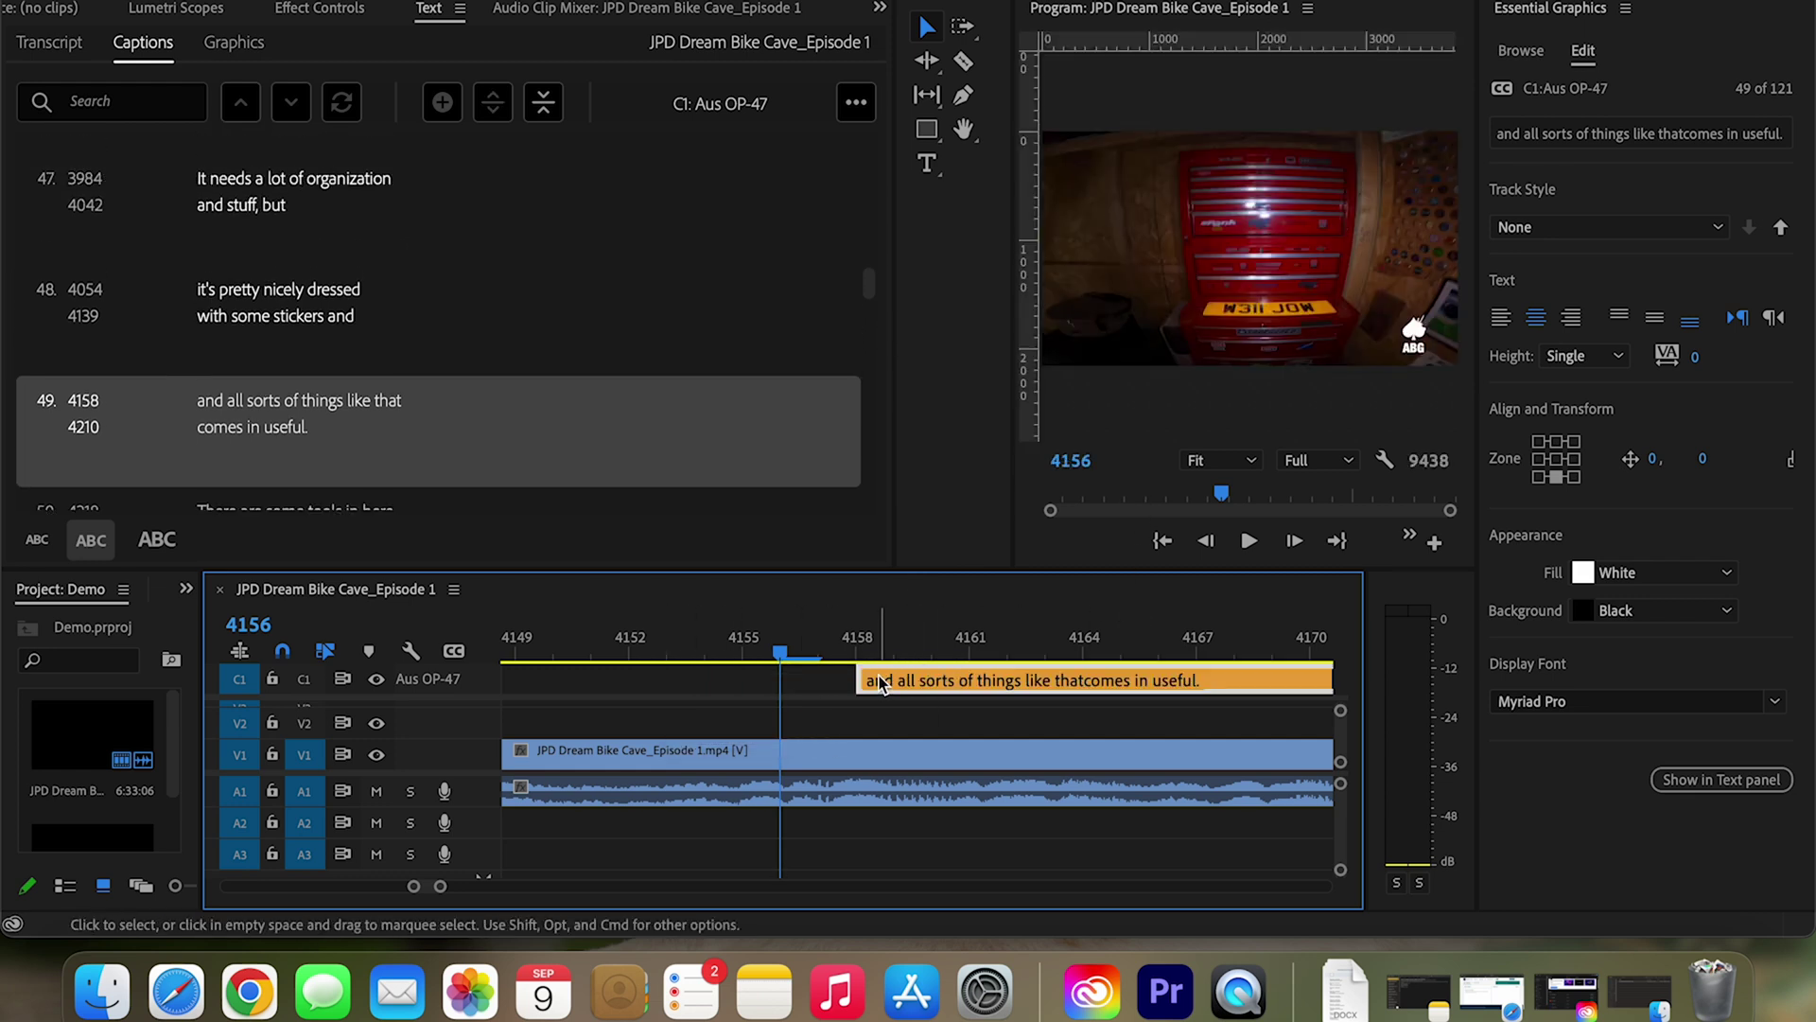
scroll(880, 681, "down", 6)
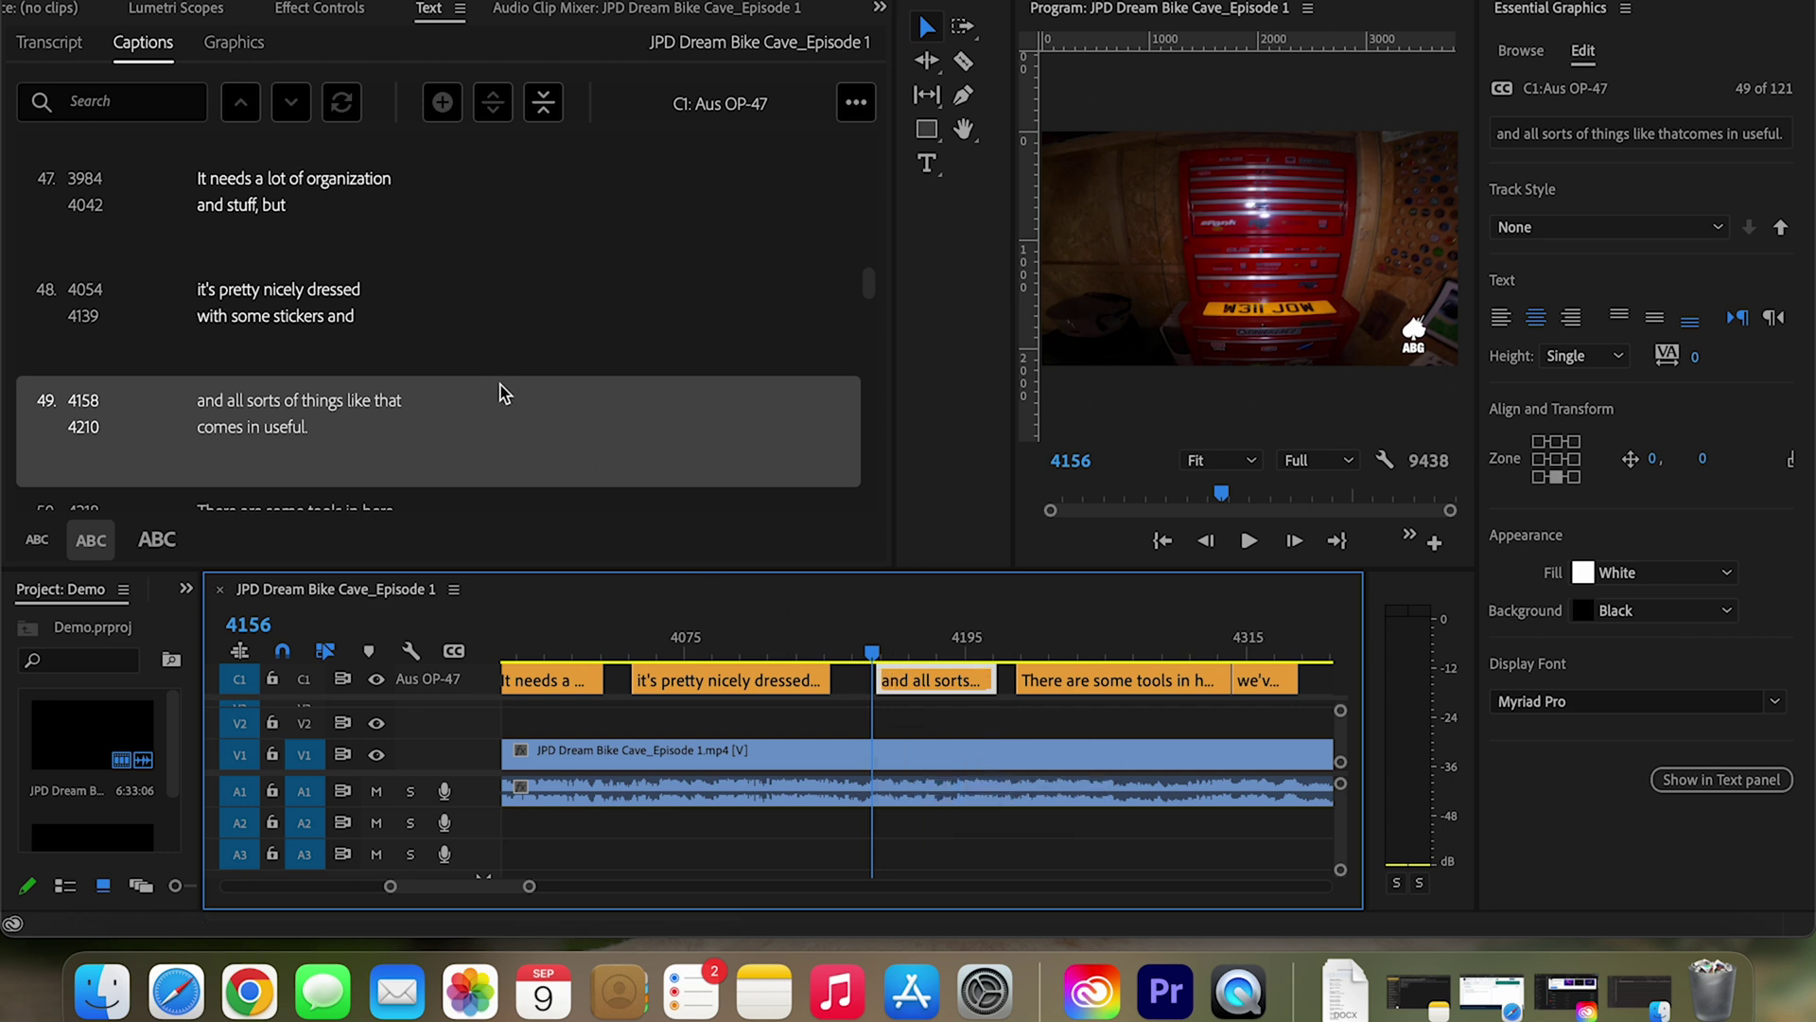
scroll(502, 344, "down", 10)
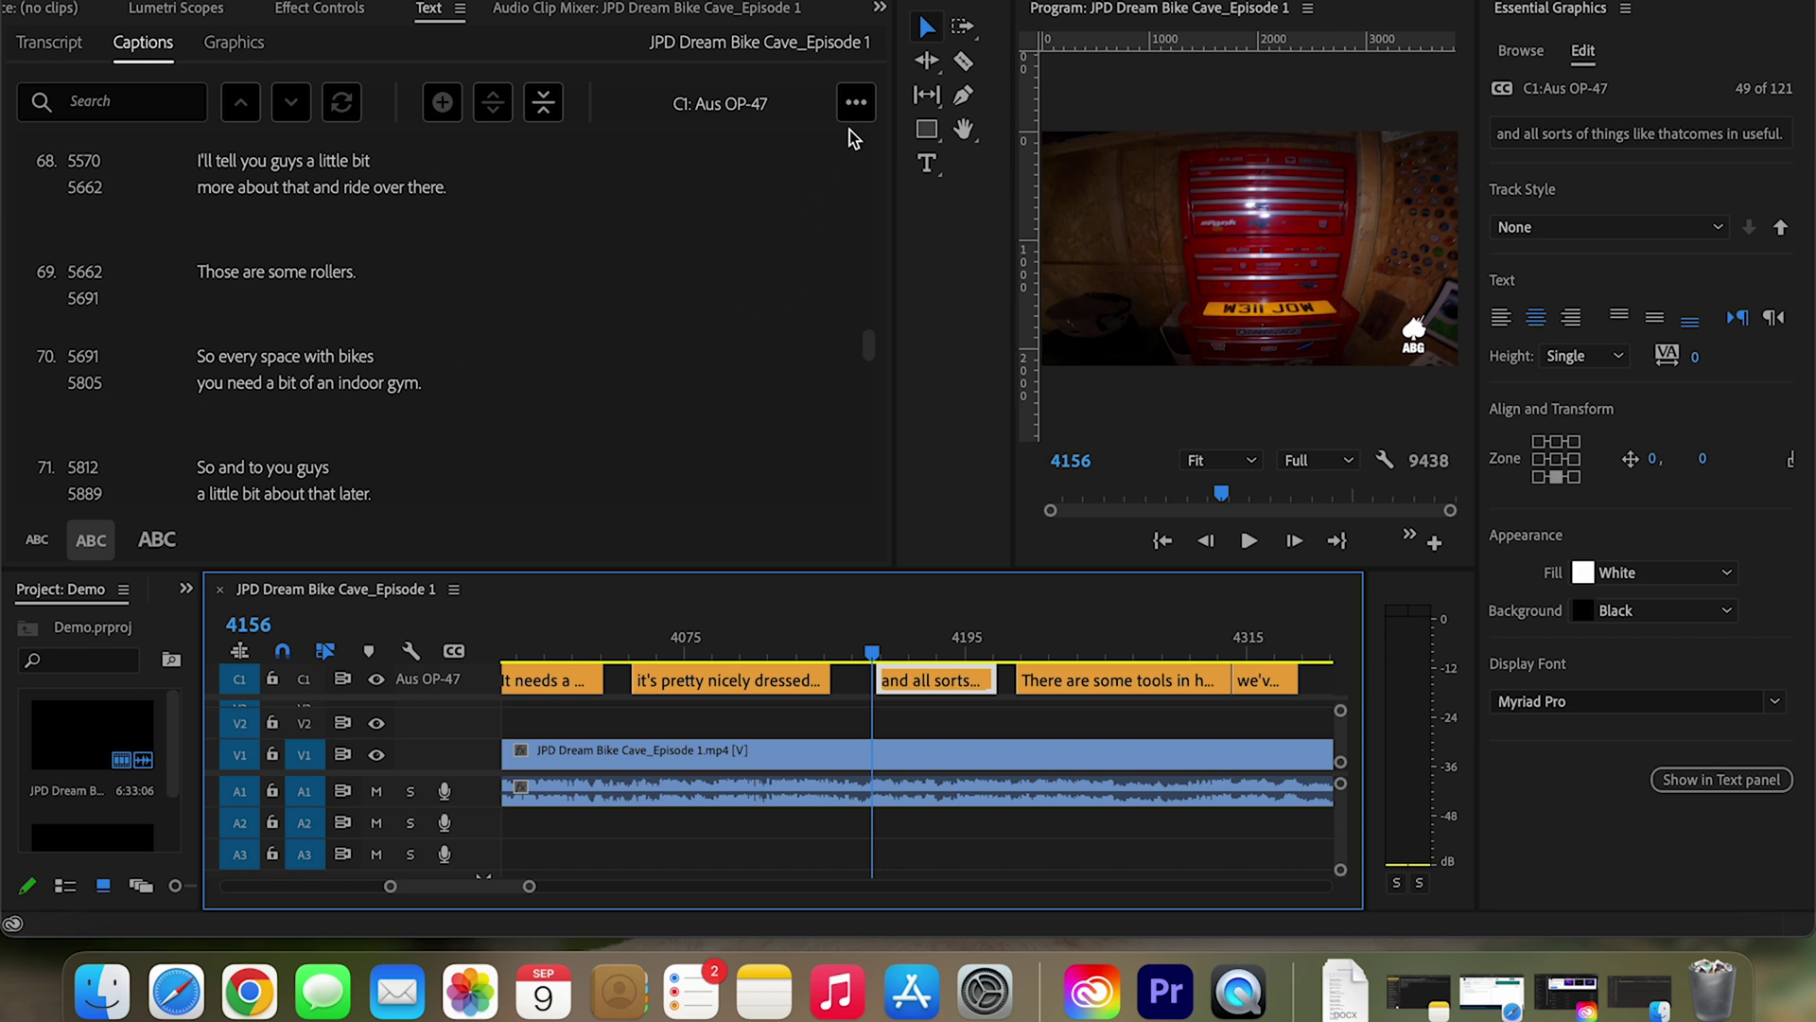
- Export the captions to SRT as JPD Dream Bike Cave_Episode 1.srt in the Demo folder
left_click(855, 106)
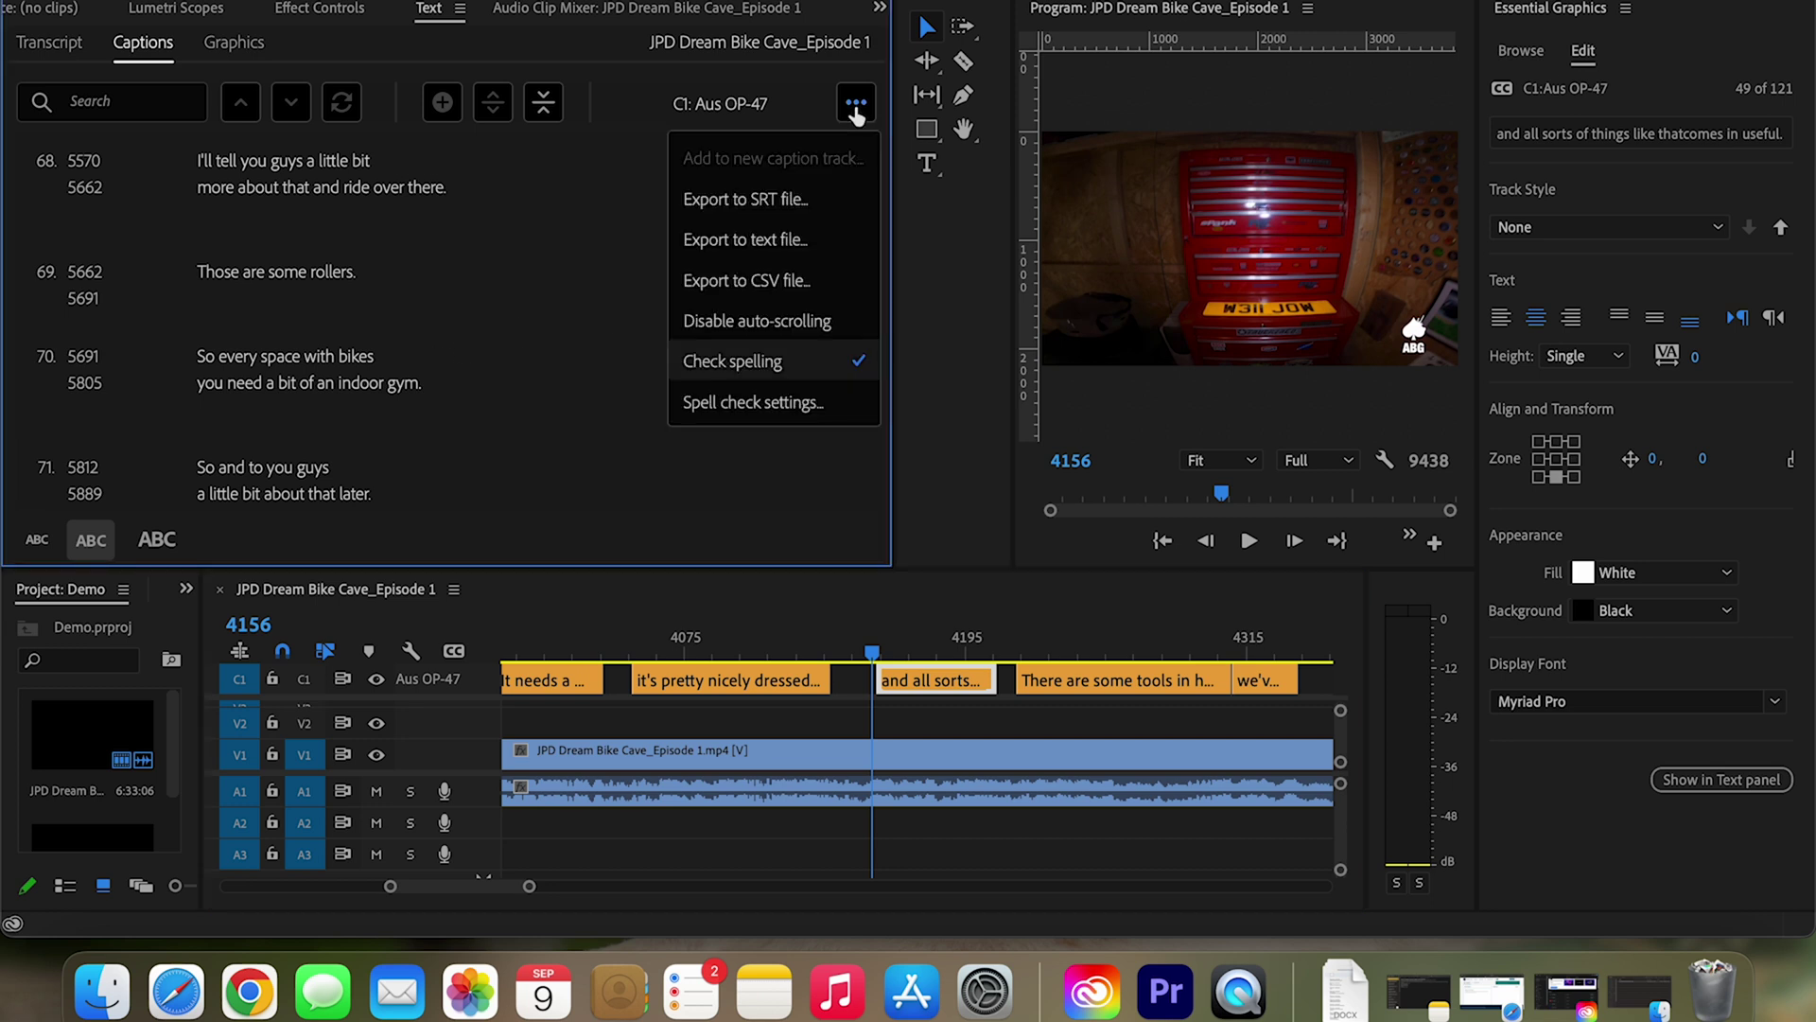
left_click(774, 200)
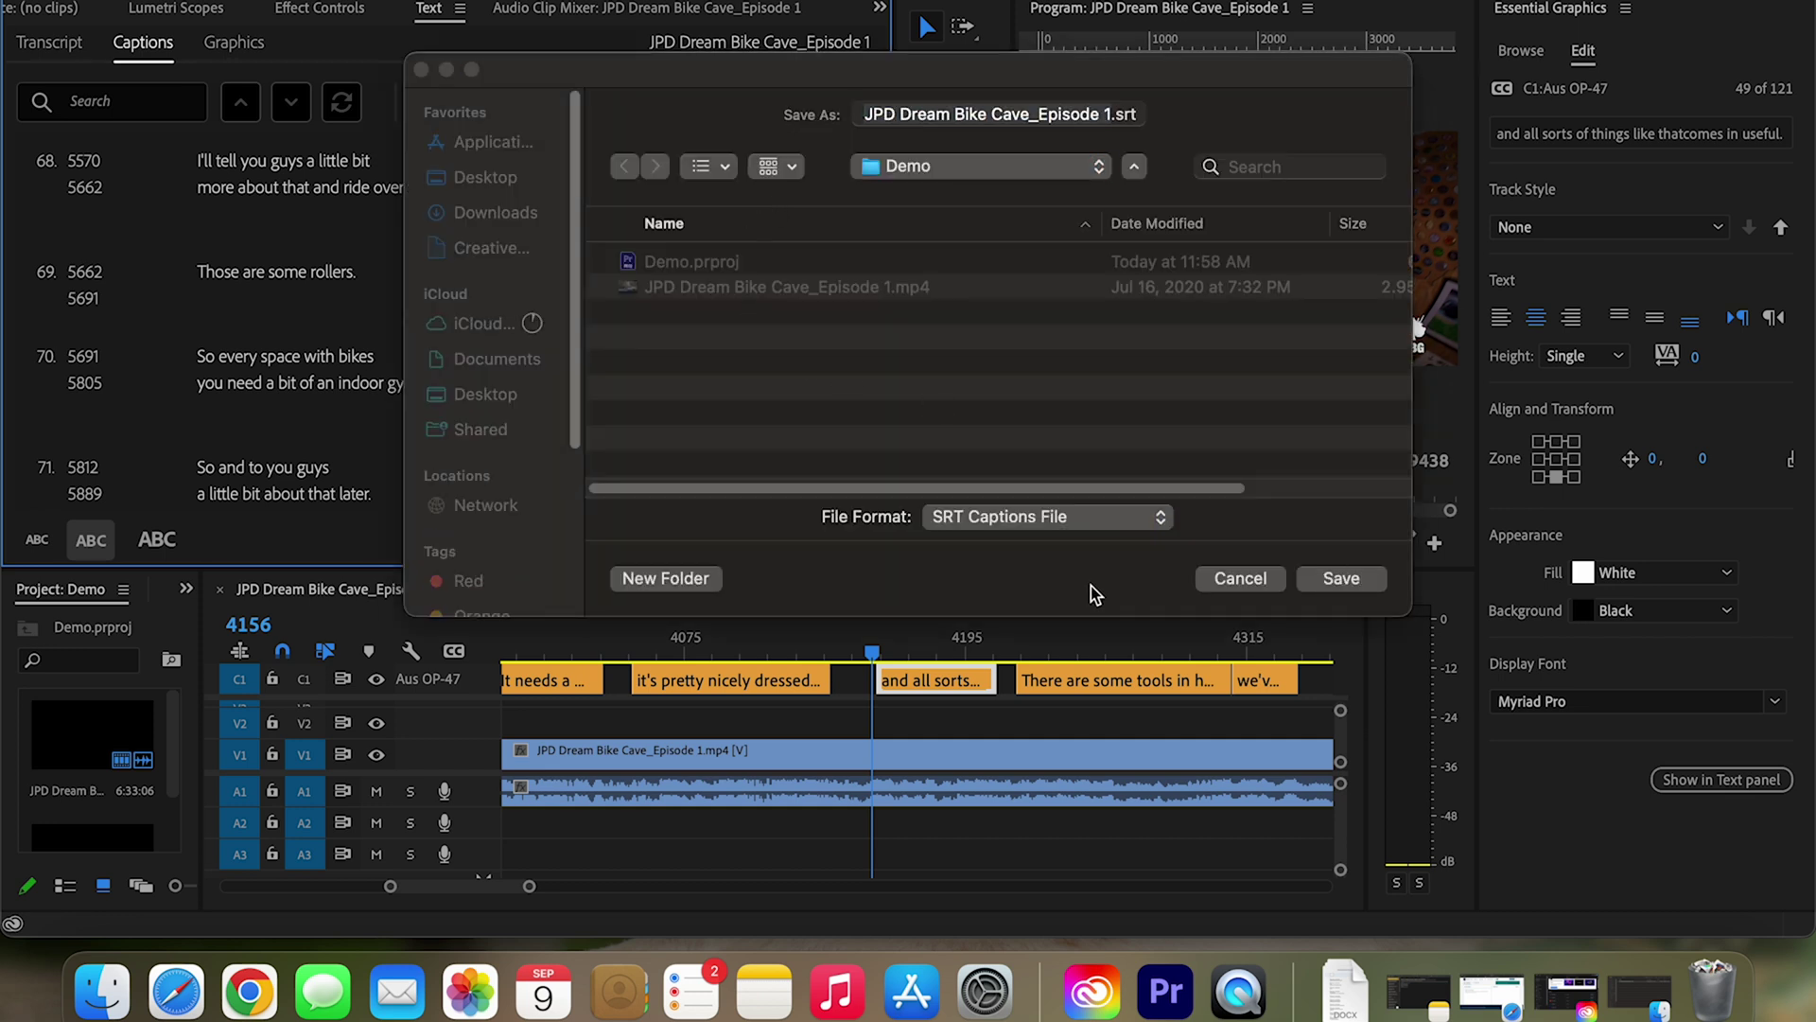
left_click(1046, 113)
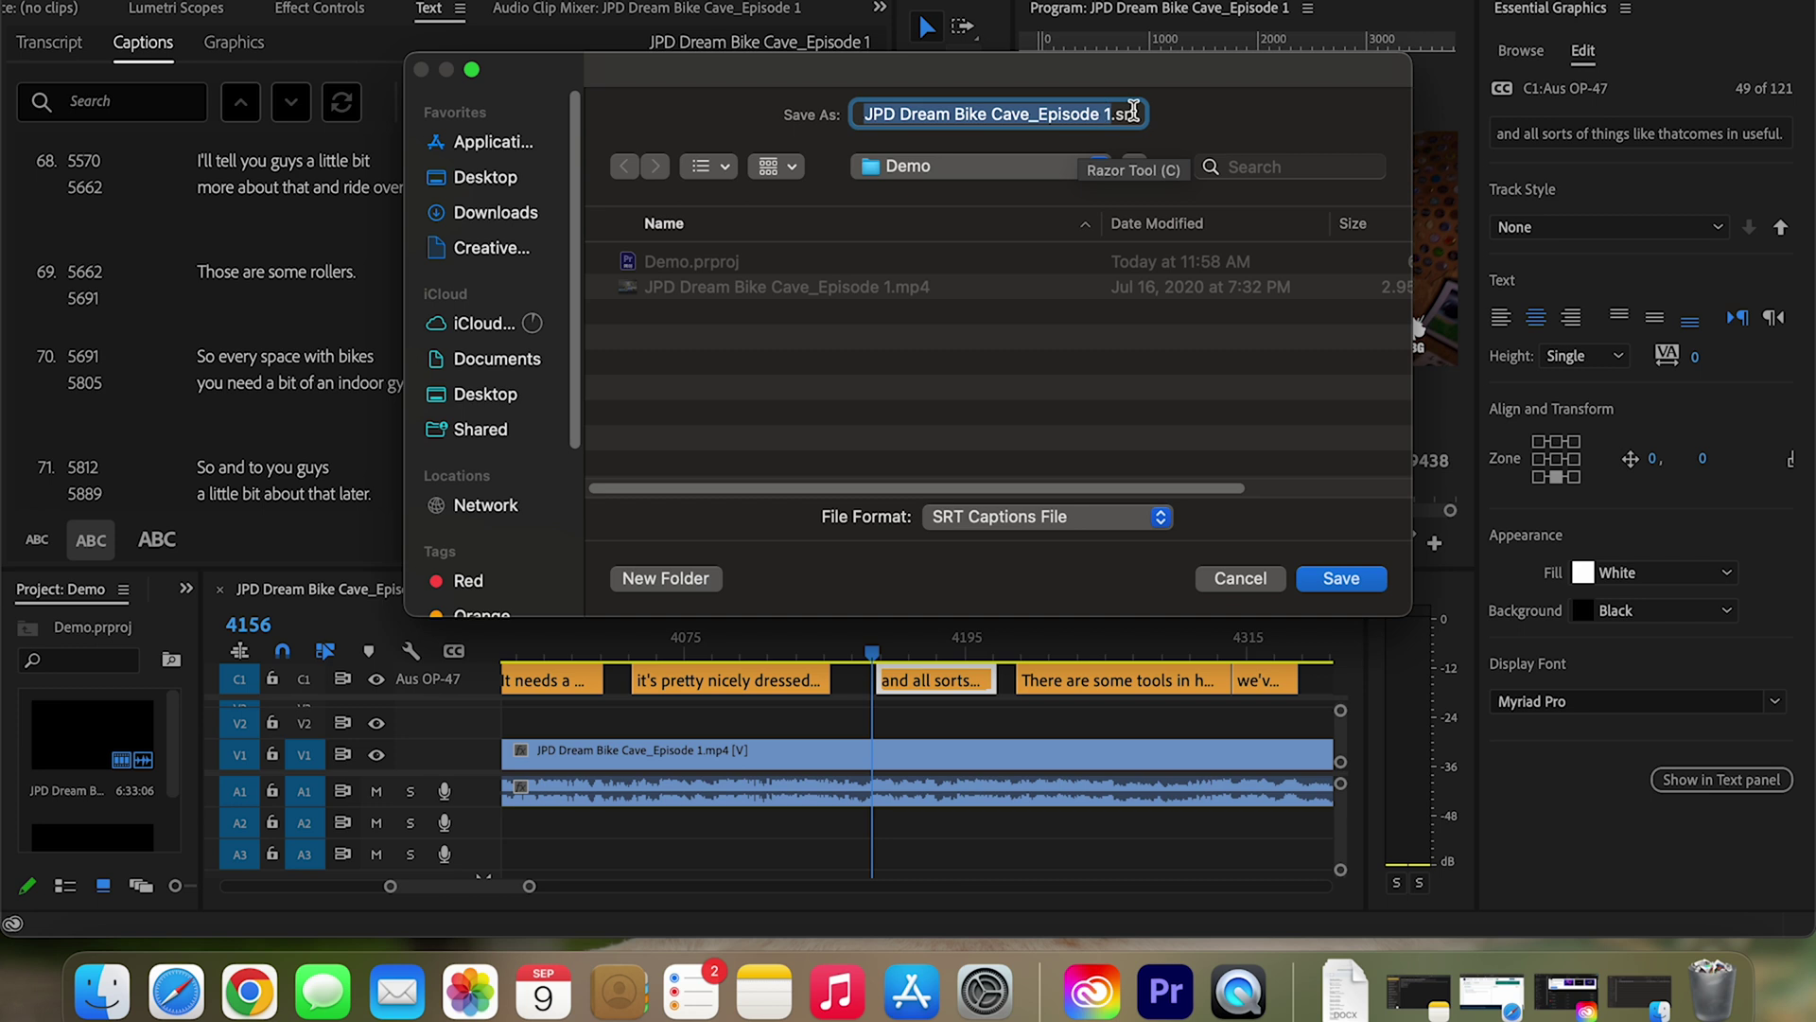
left_click(1349, 583)
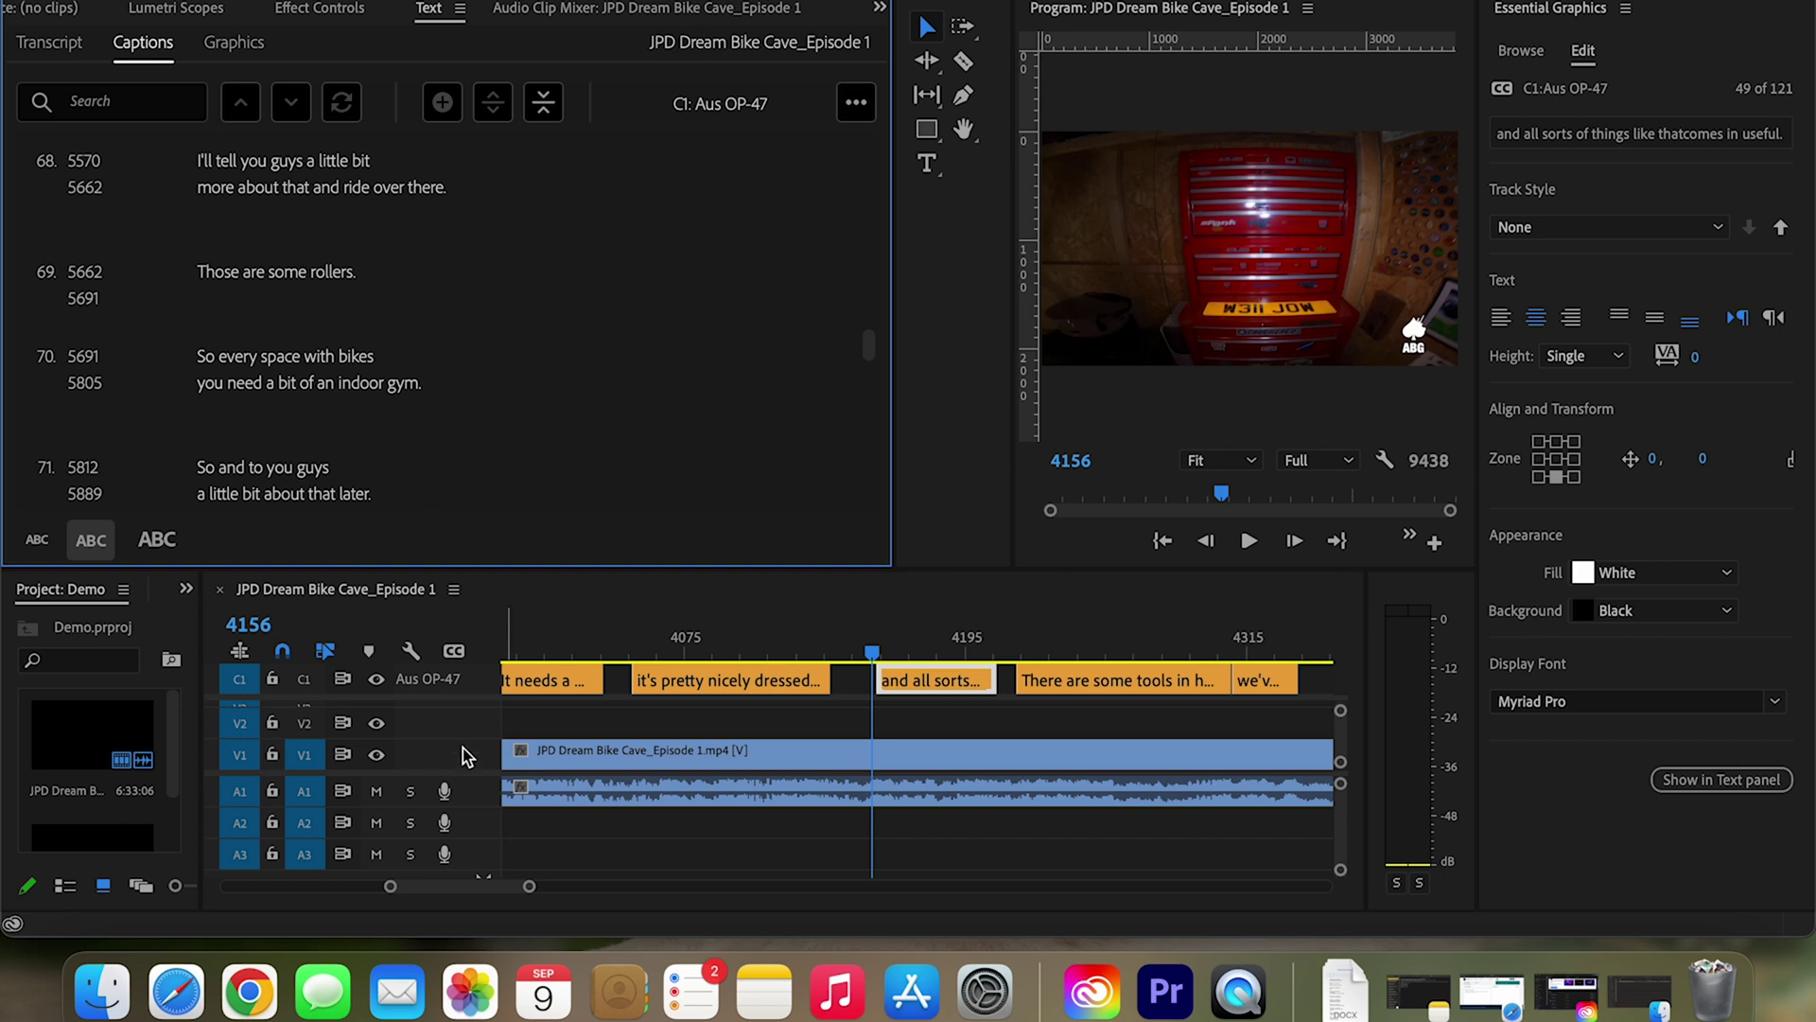
- Open JPD Dream Bike Cave_Episode 1.srt from Demo in TextEdit and scroll through its subtitles
left_click(104, 1009)
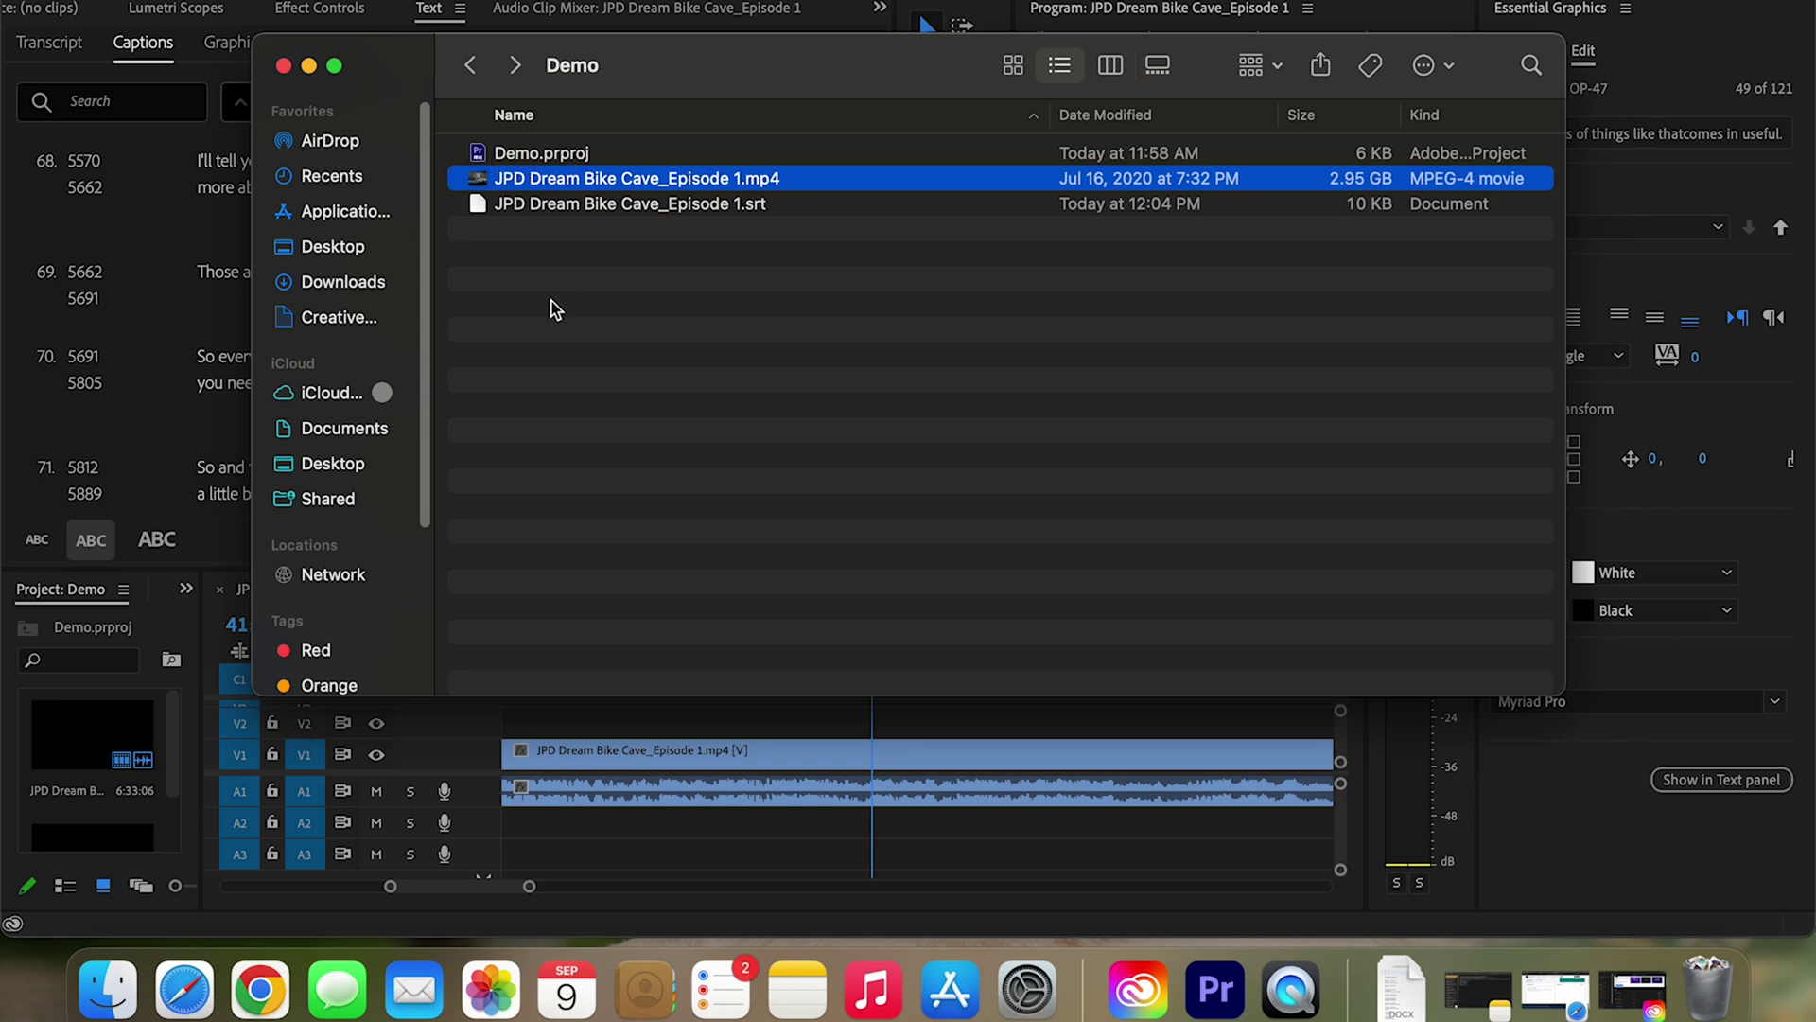
right_click(646, 210)
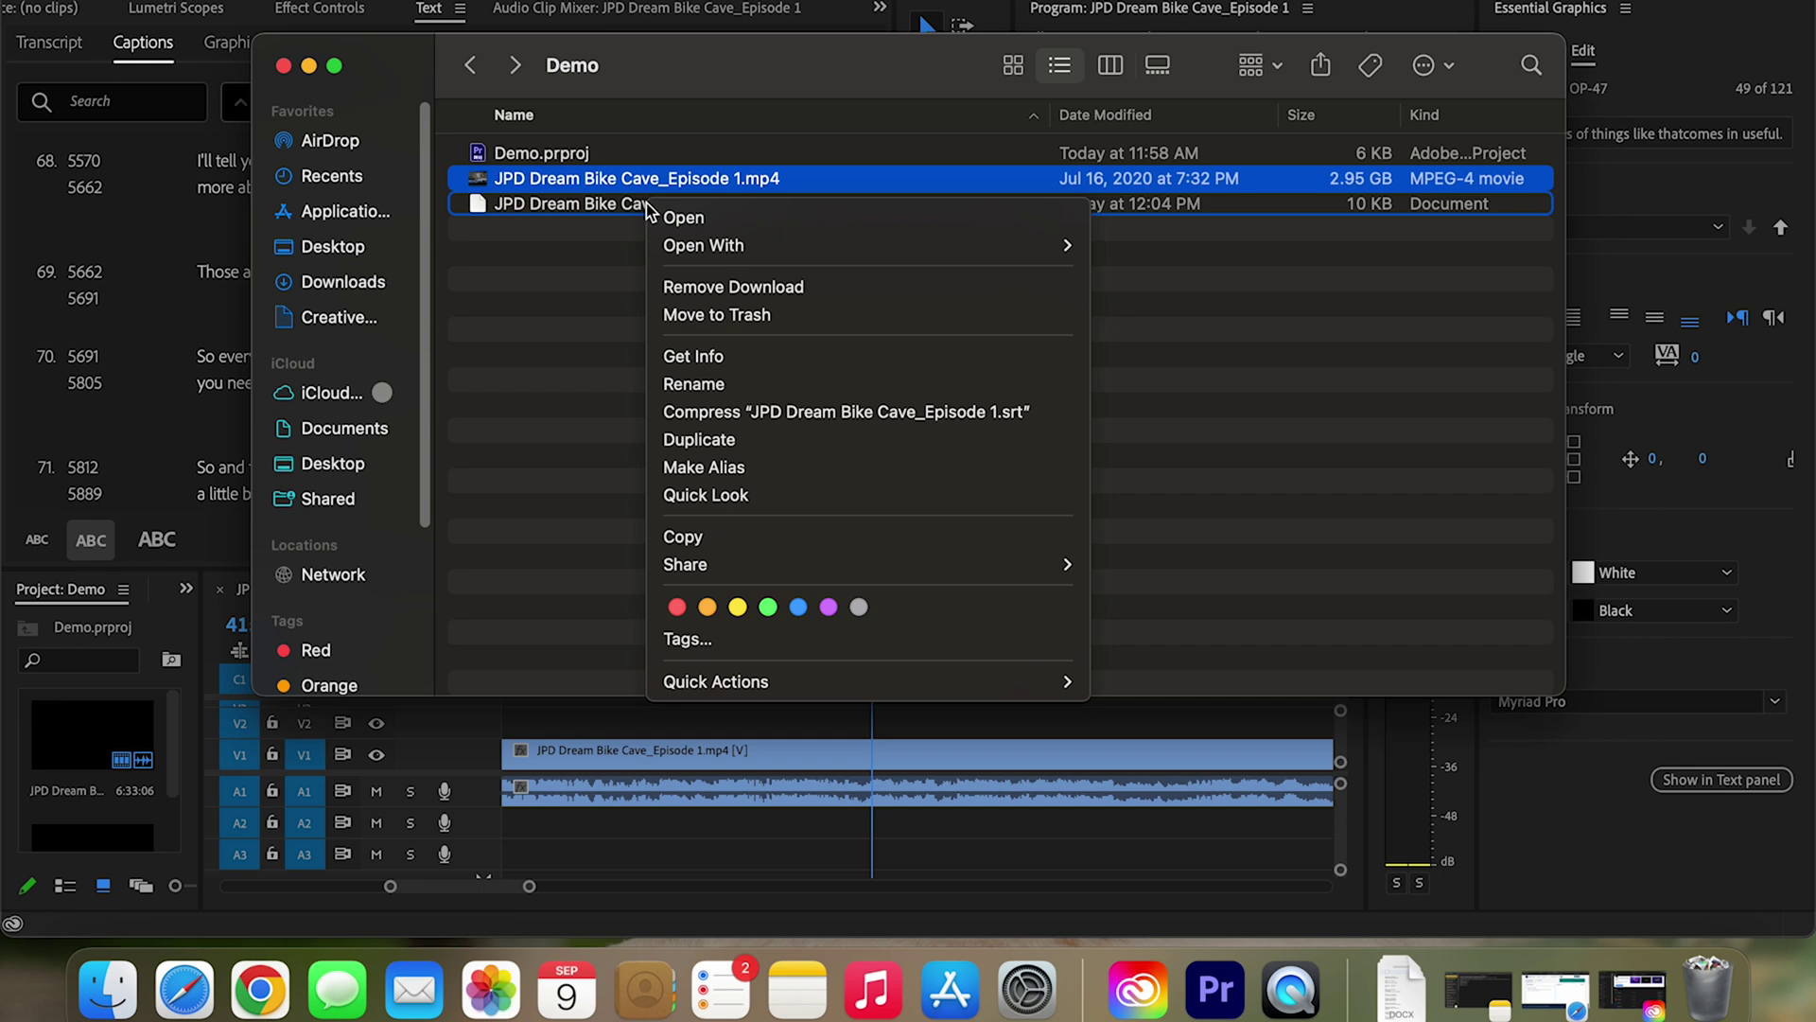
mouse_move(728, 245)
left_click(1203, 248)
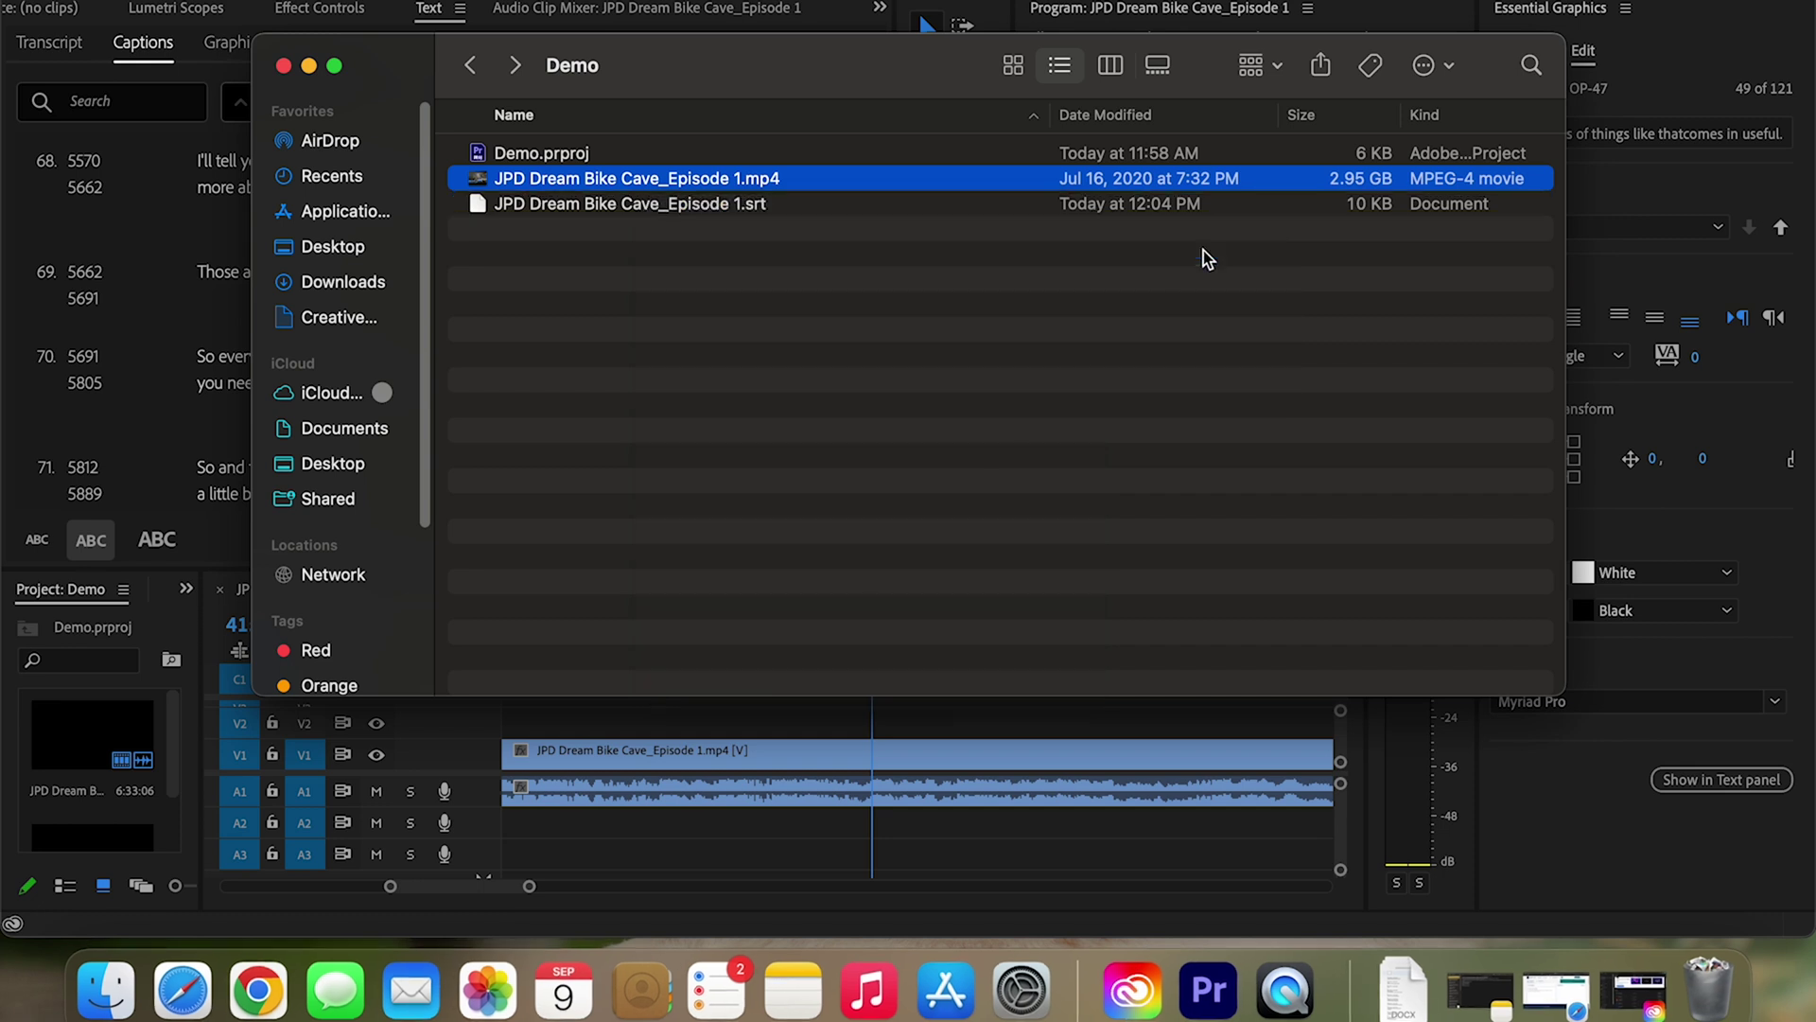
scroll(433, 286, "down", 3)
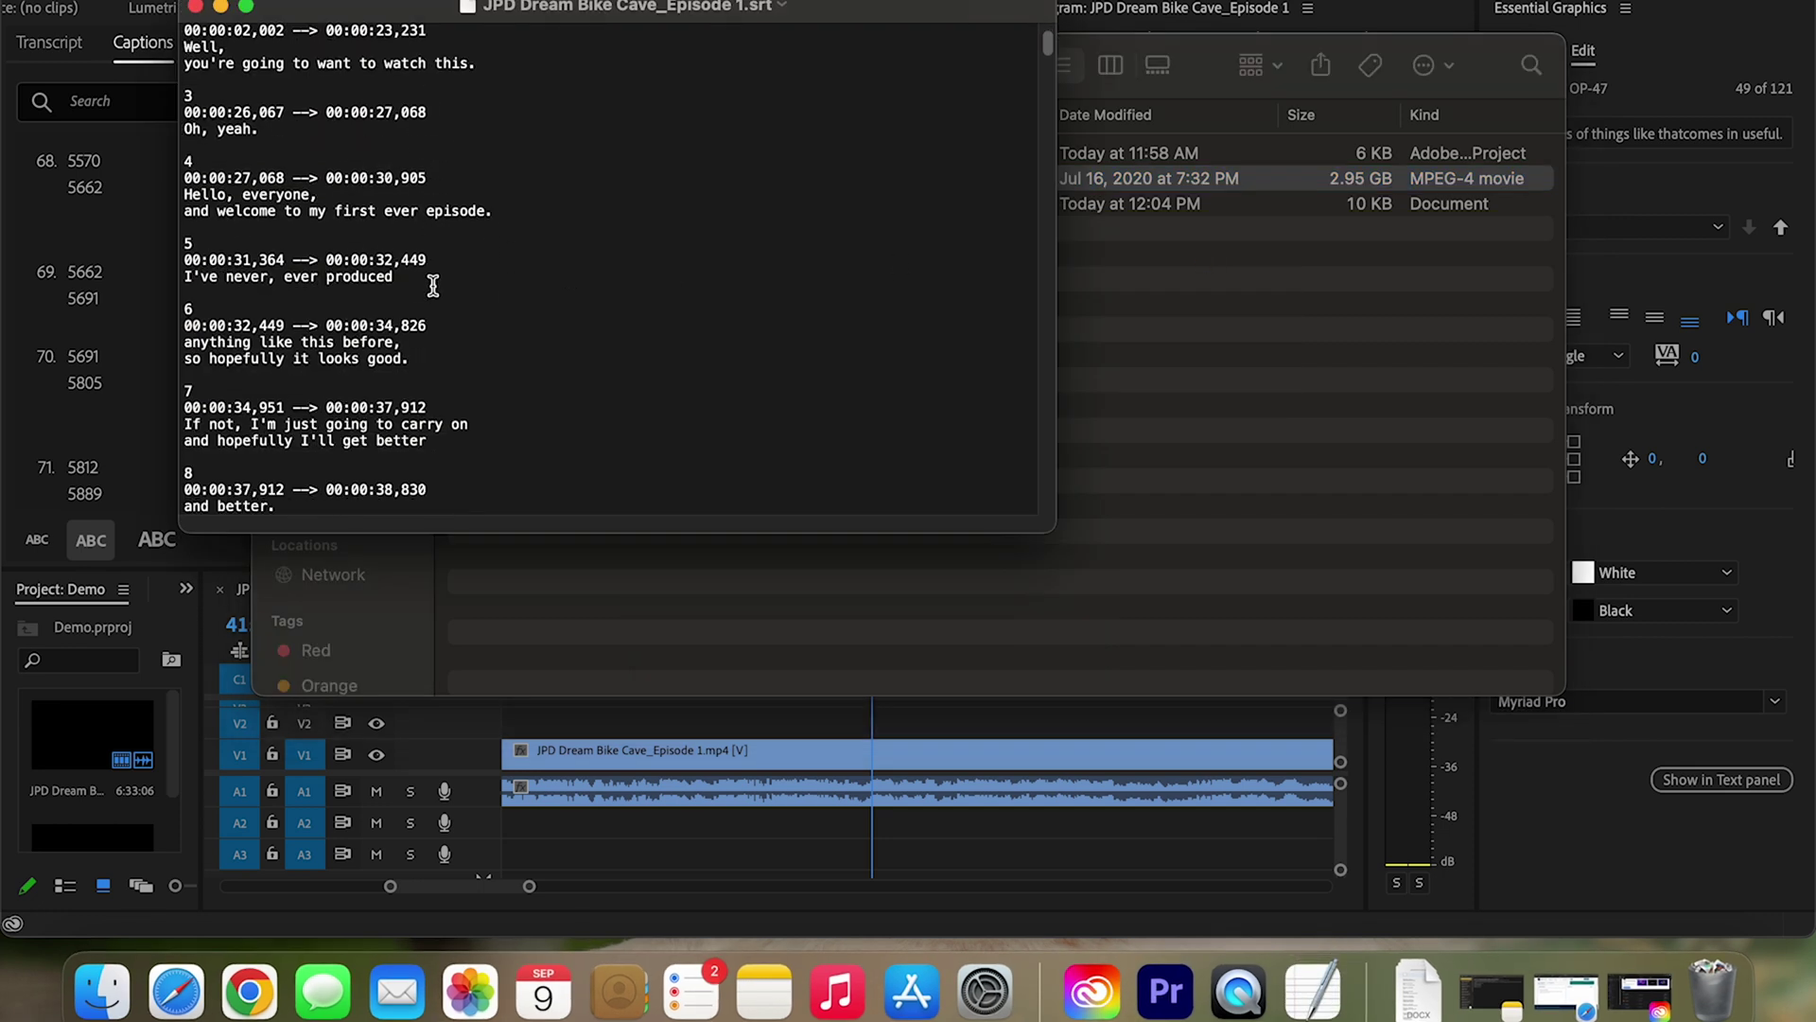
scroll(439, 301, "down", 5)
scroll(444, 293, "up", 8)
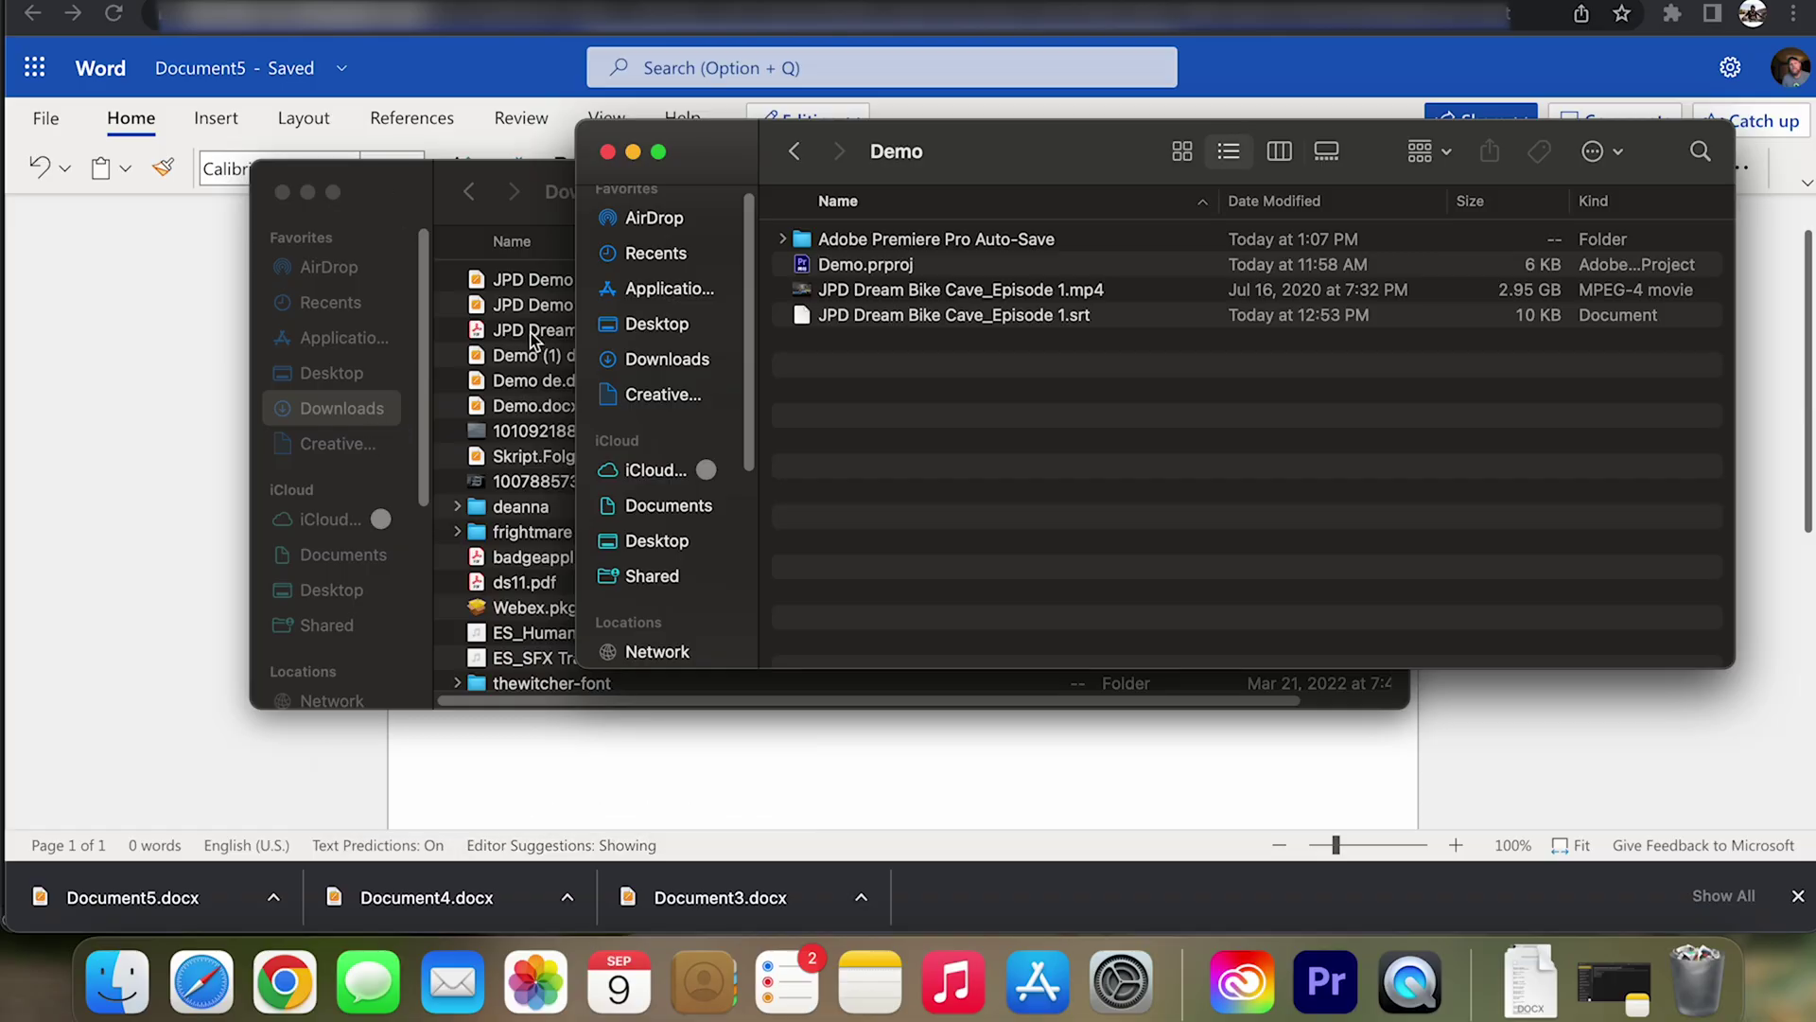
- Open JPD Dream Bike Cave_Episode 1.srt in TextEdit
right_click(893, 320)
mouse_move(974, 359)
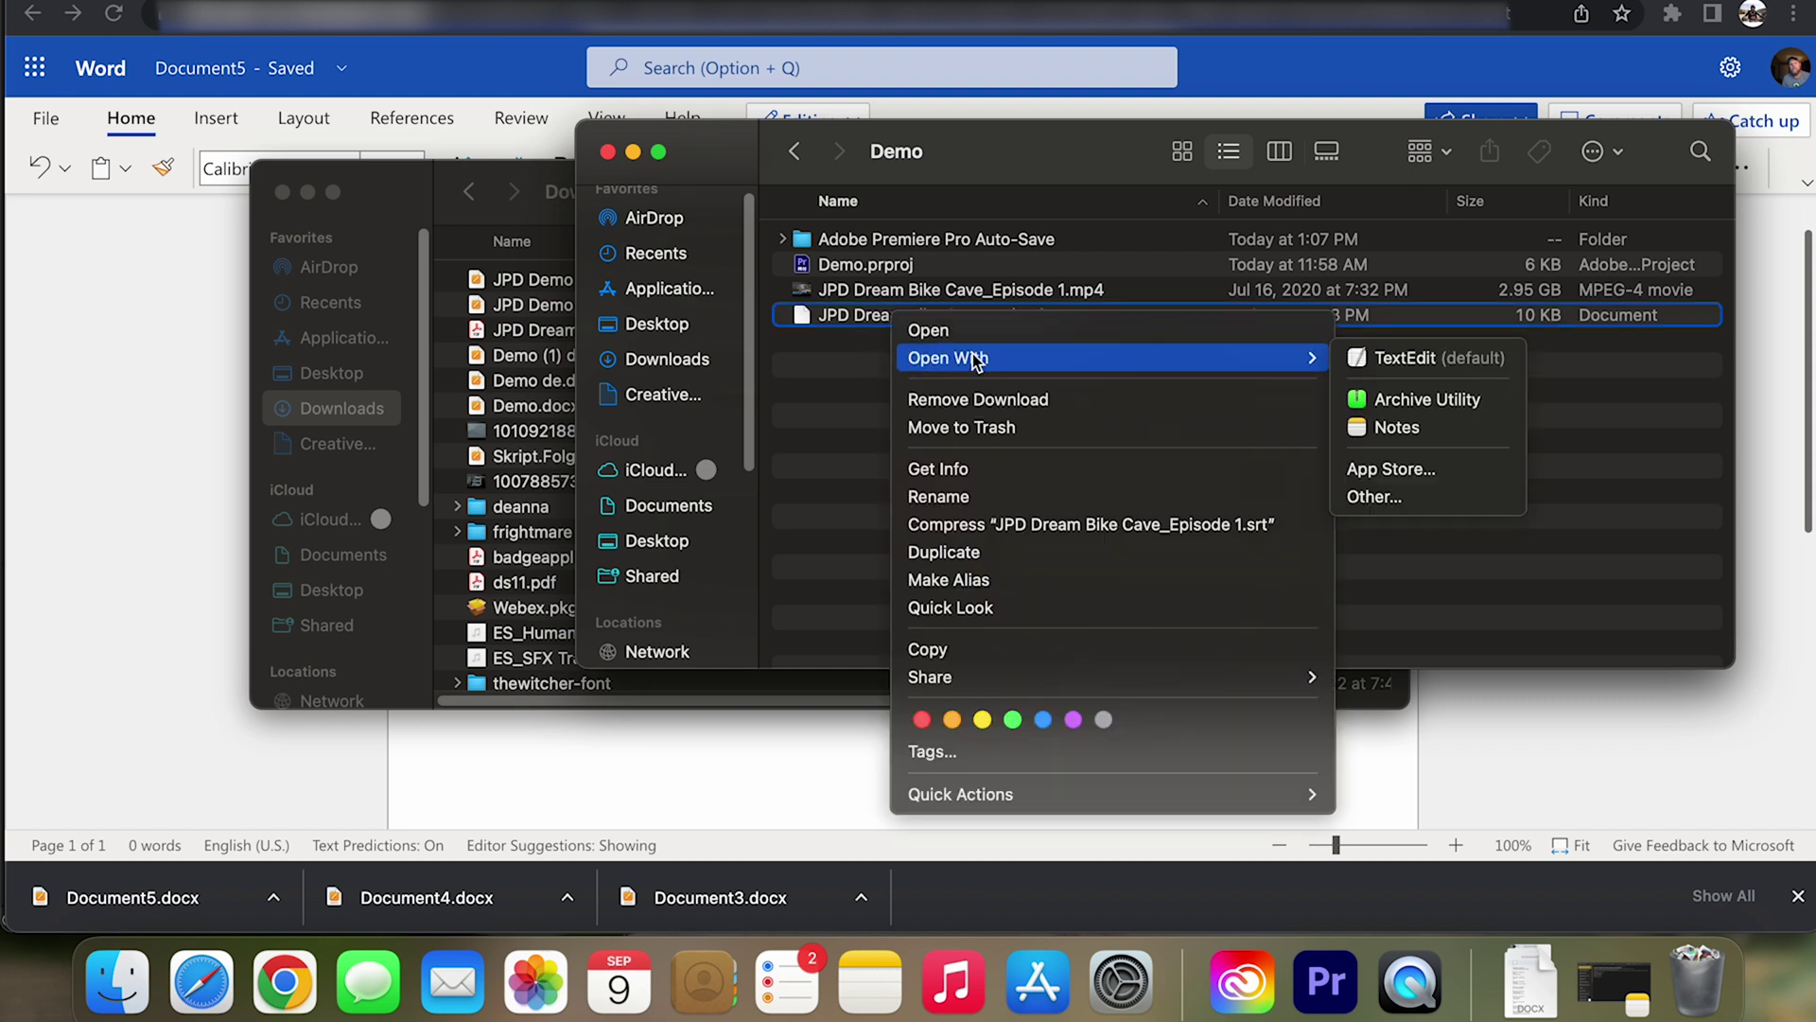
left_click(1449, 360)
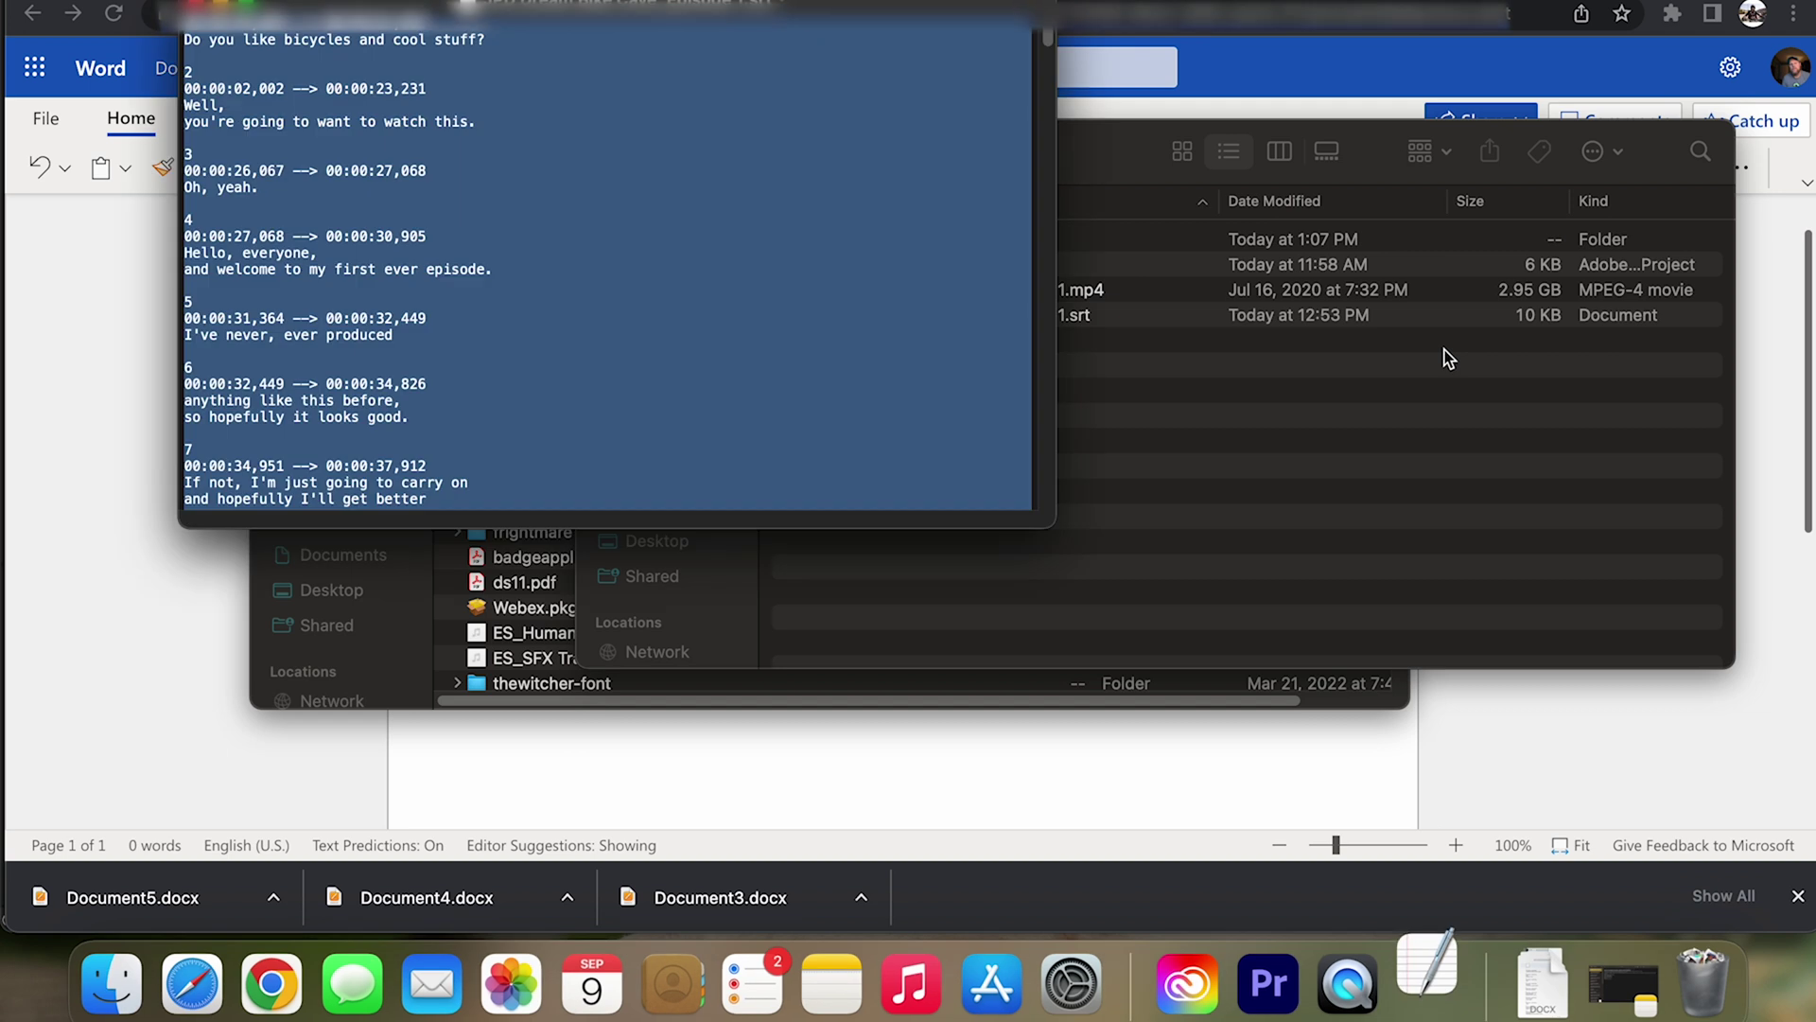
- Select all of the subtitle text and return to the blank Word document
left_click(759, 317)
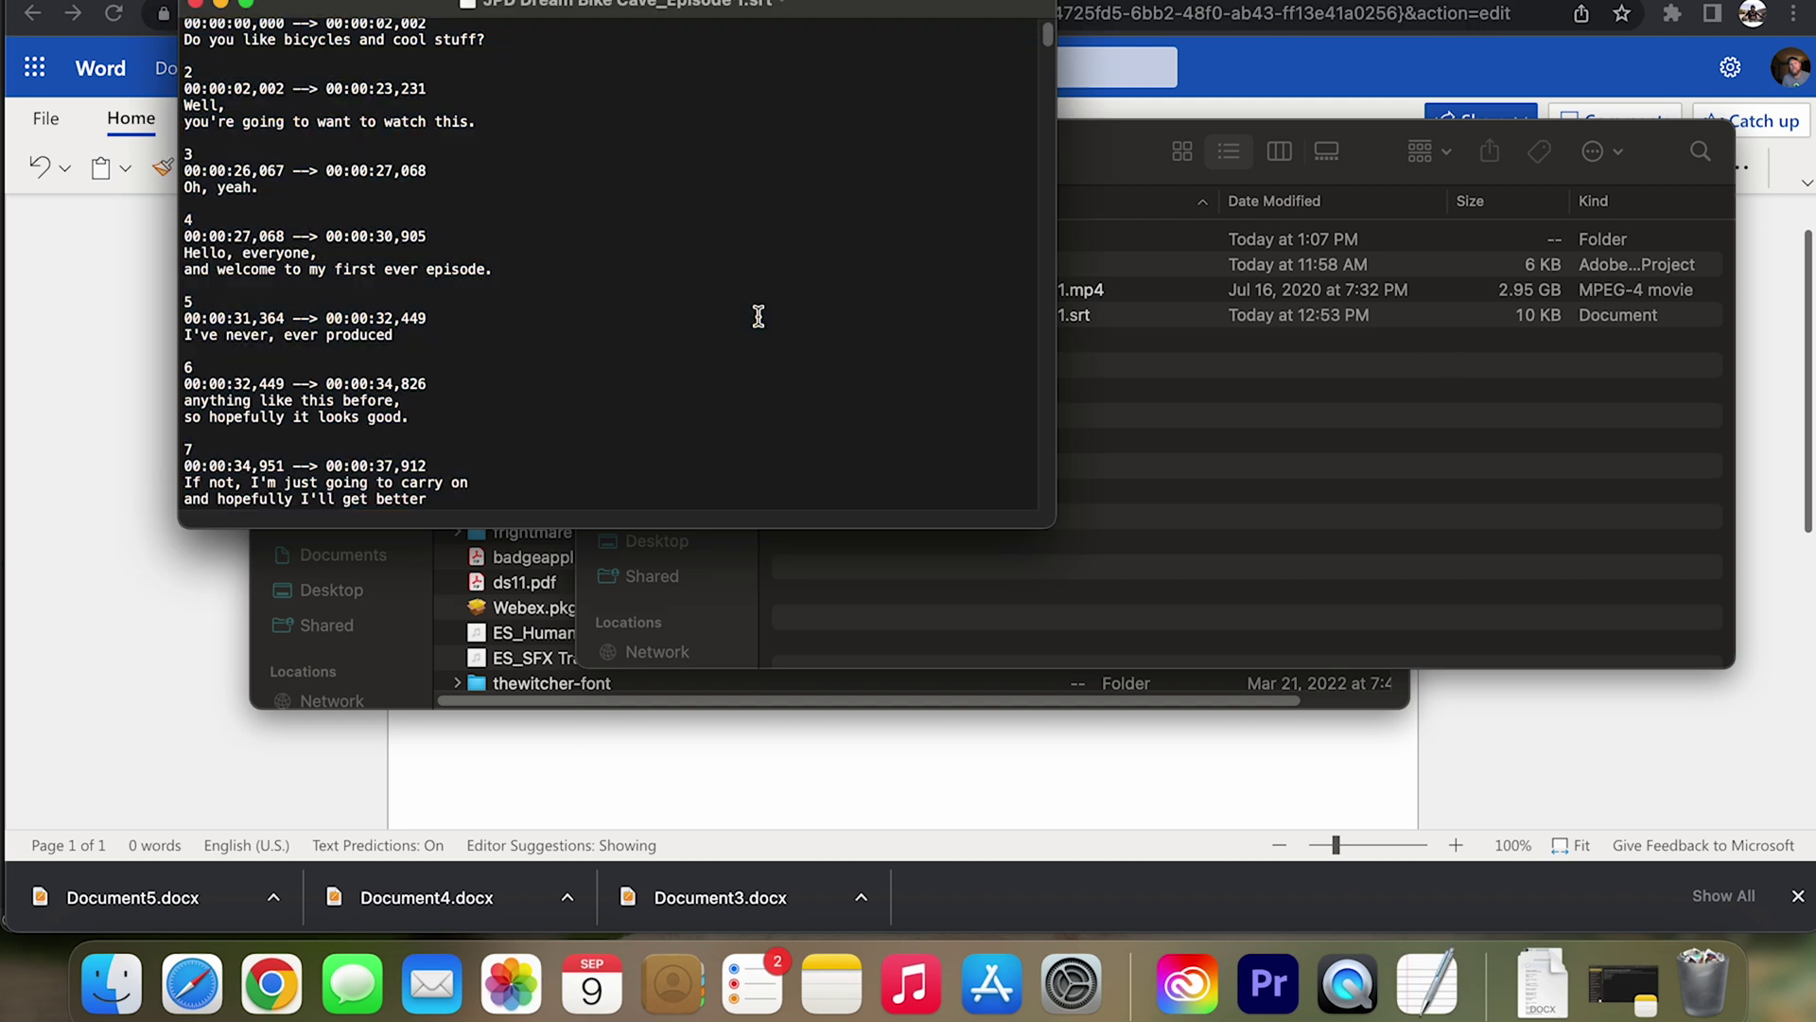
key("super+a")
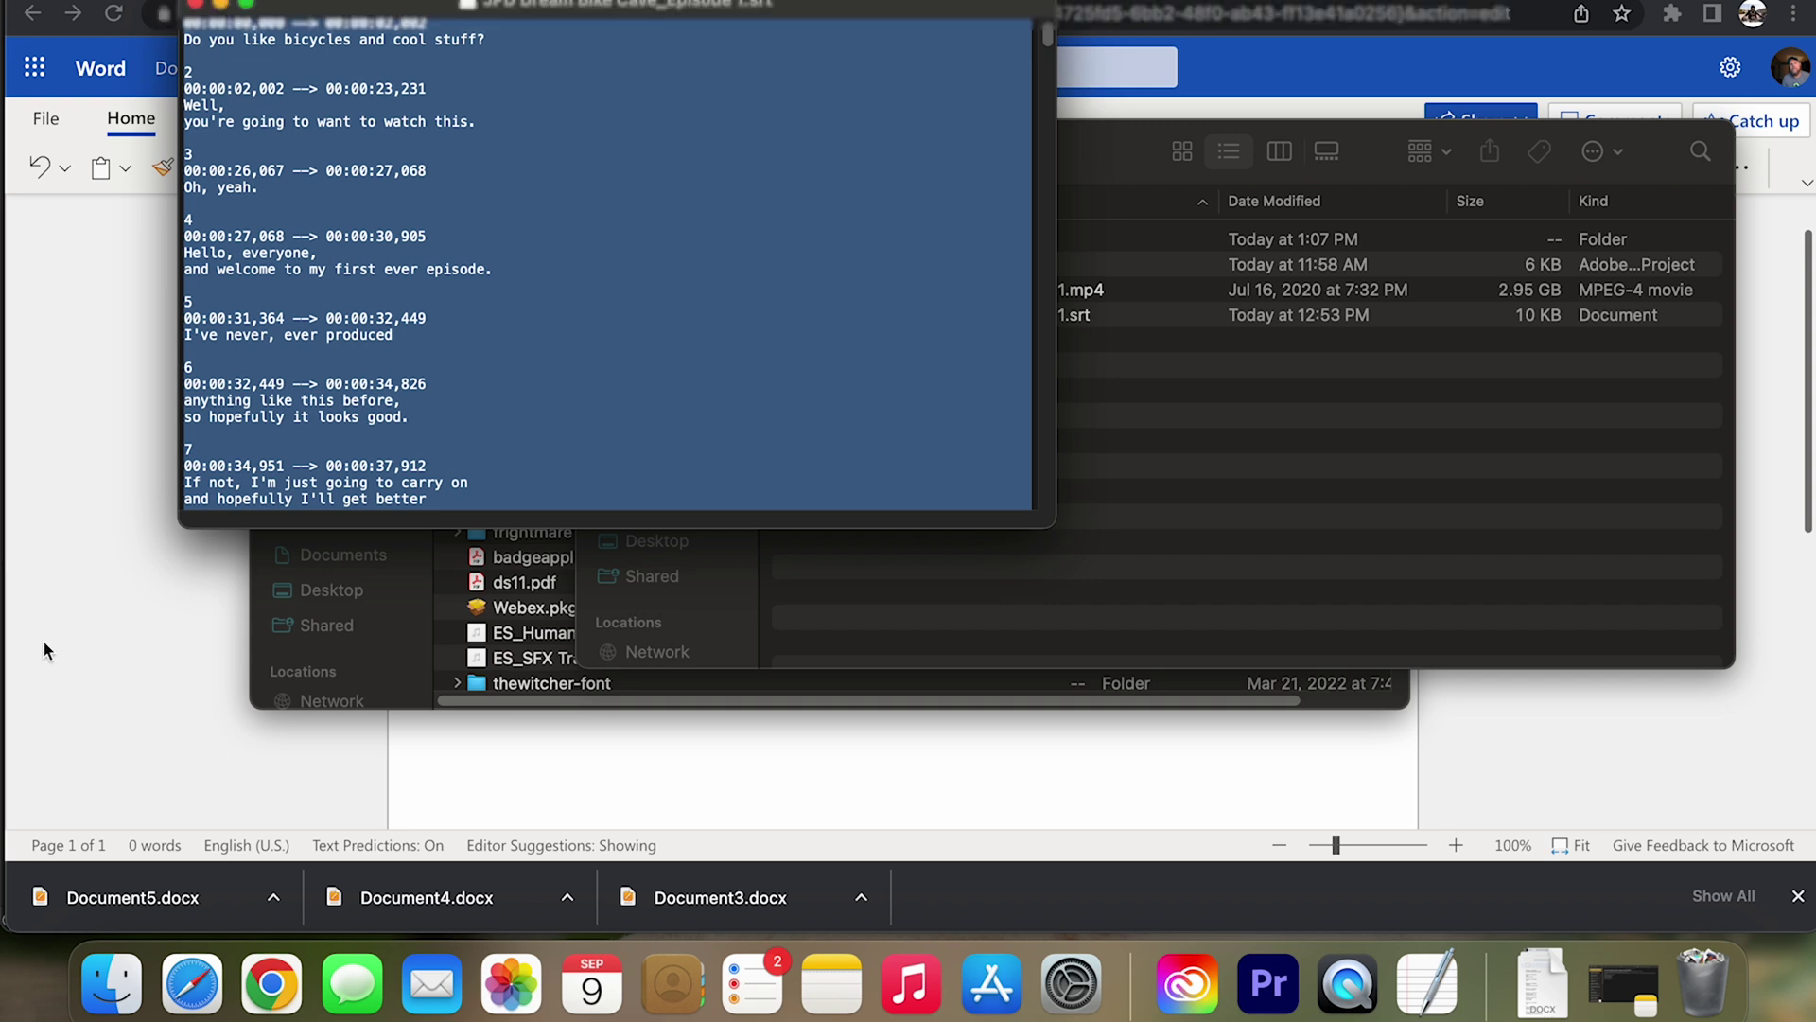
left_click(132, 672)
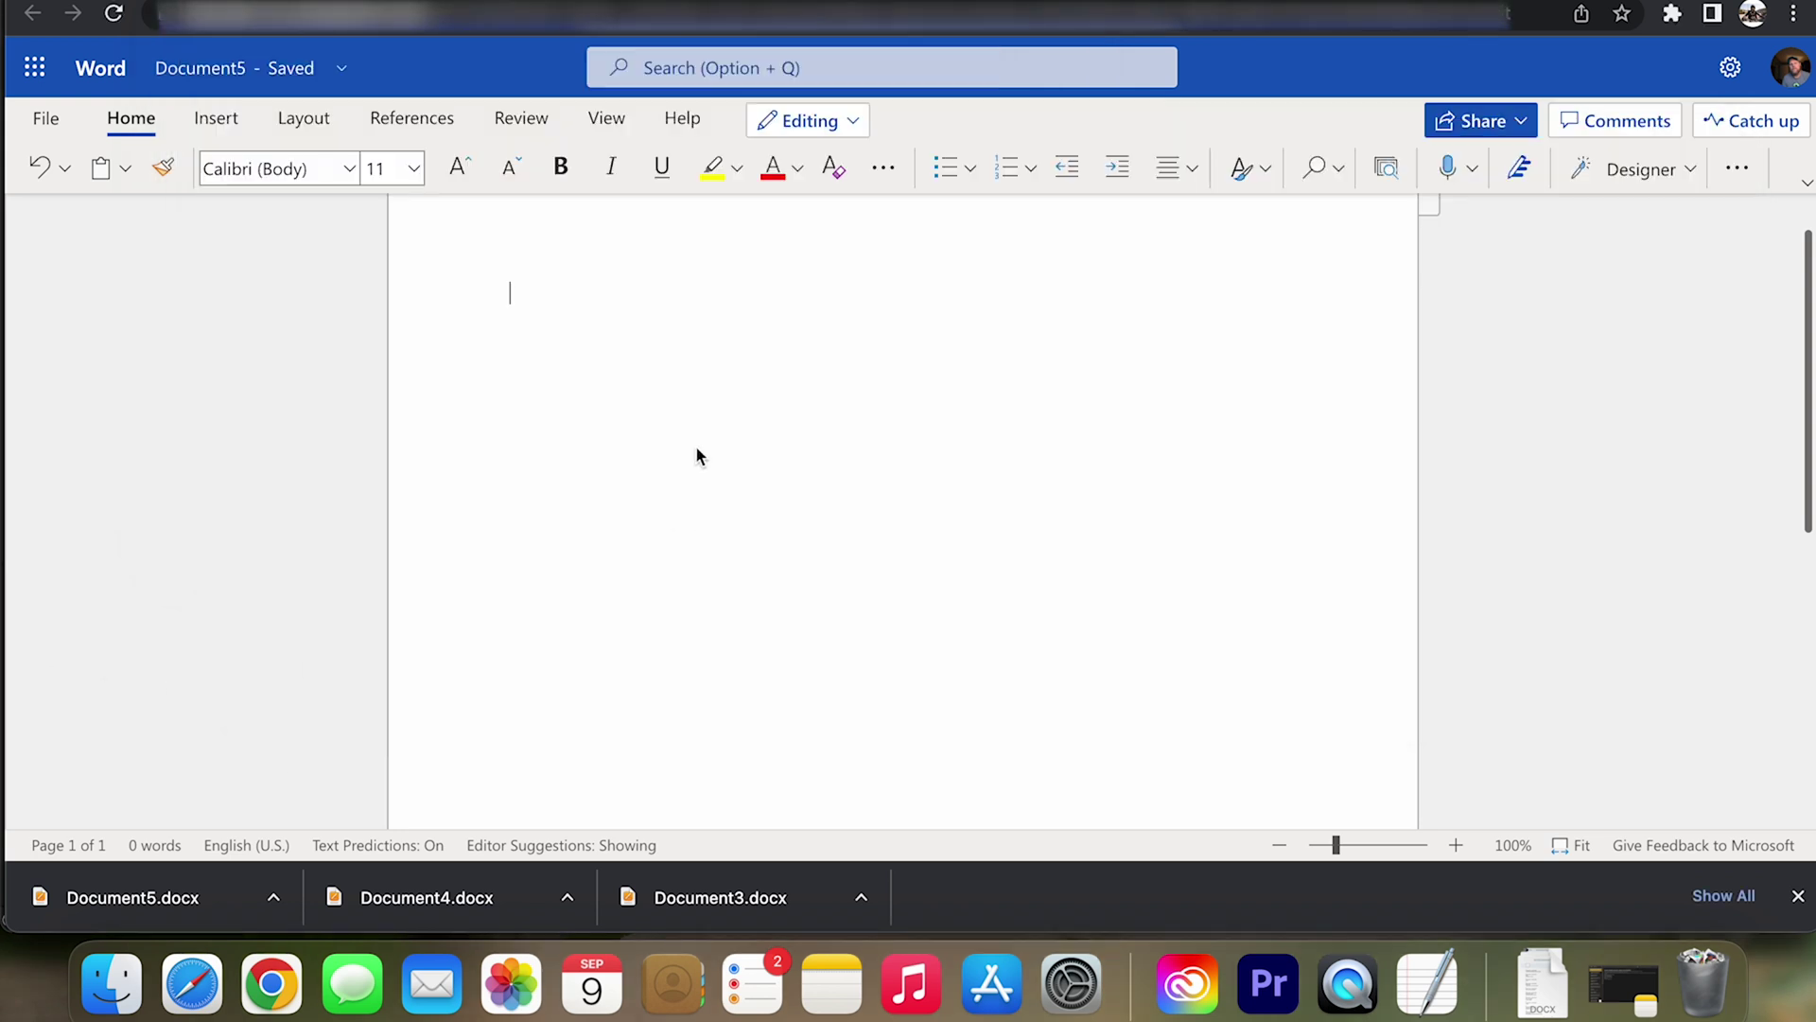
- Paste the 121 subtitle entries into Document5 and download a copy as Document5.docx
key("super+v")
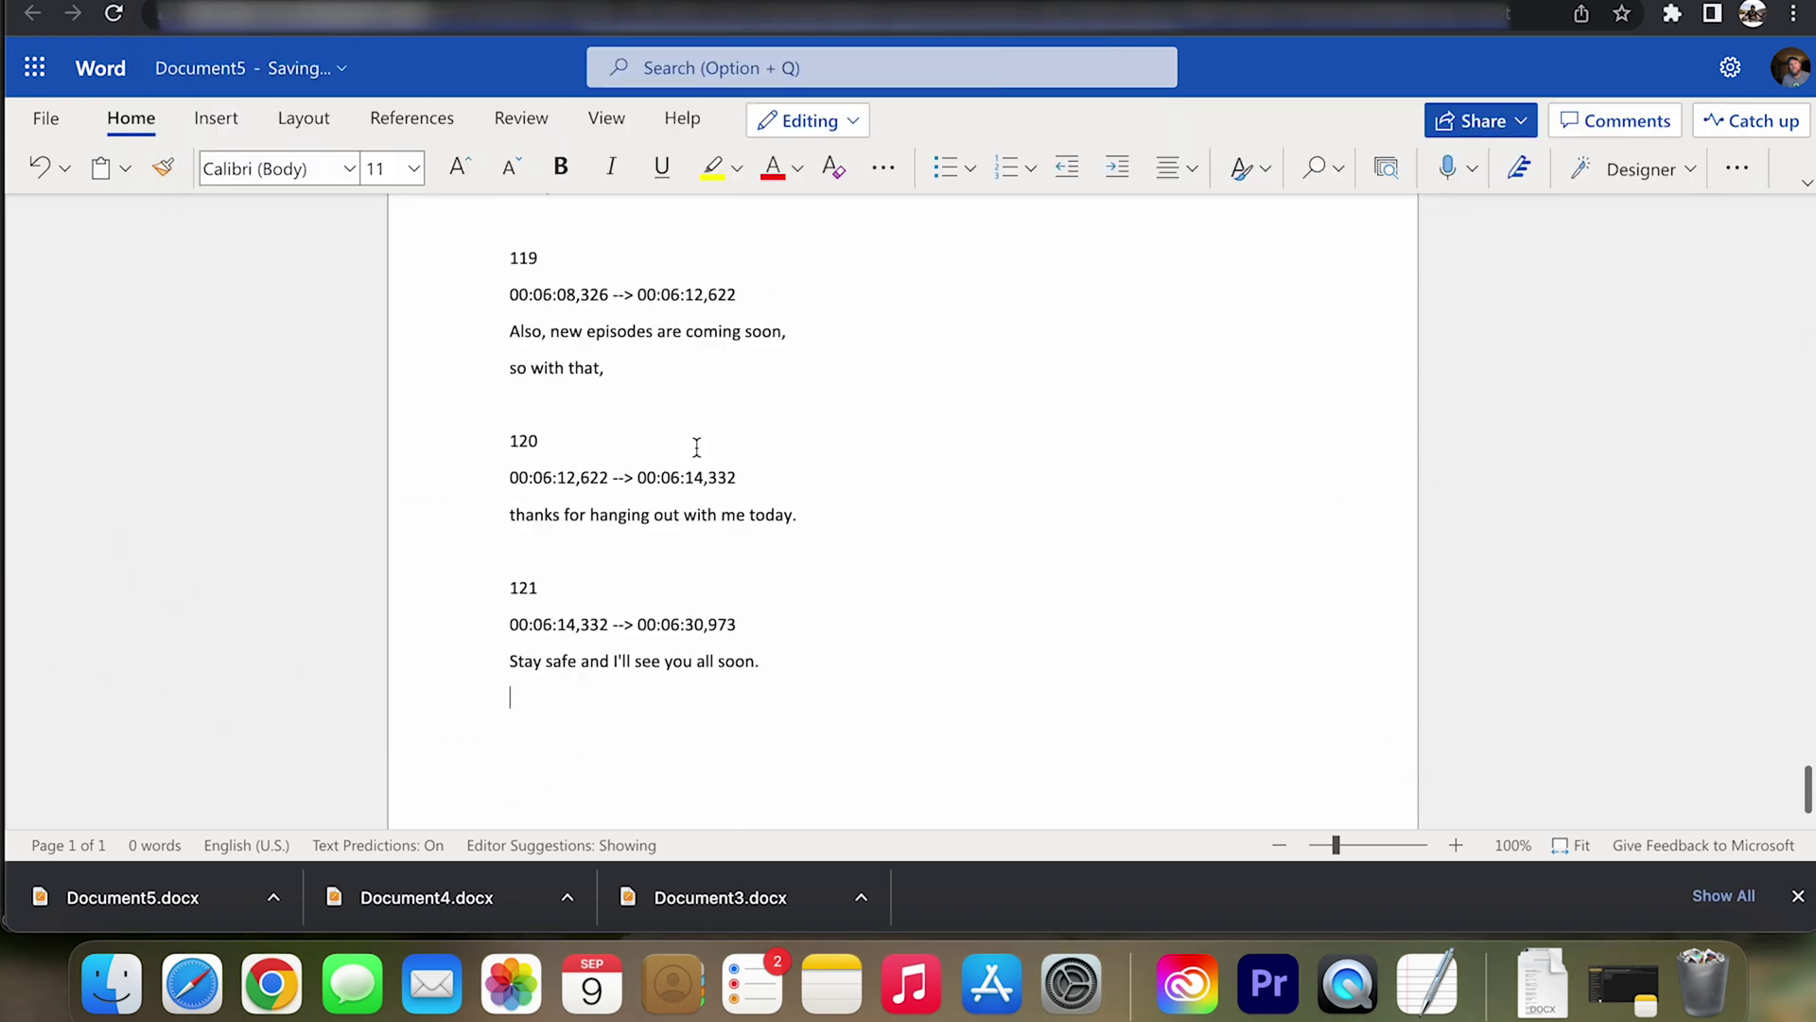
left_click(45, 119)
left_click(394, 361)
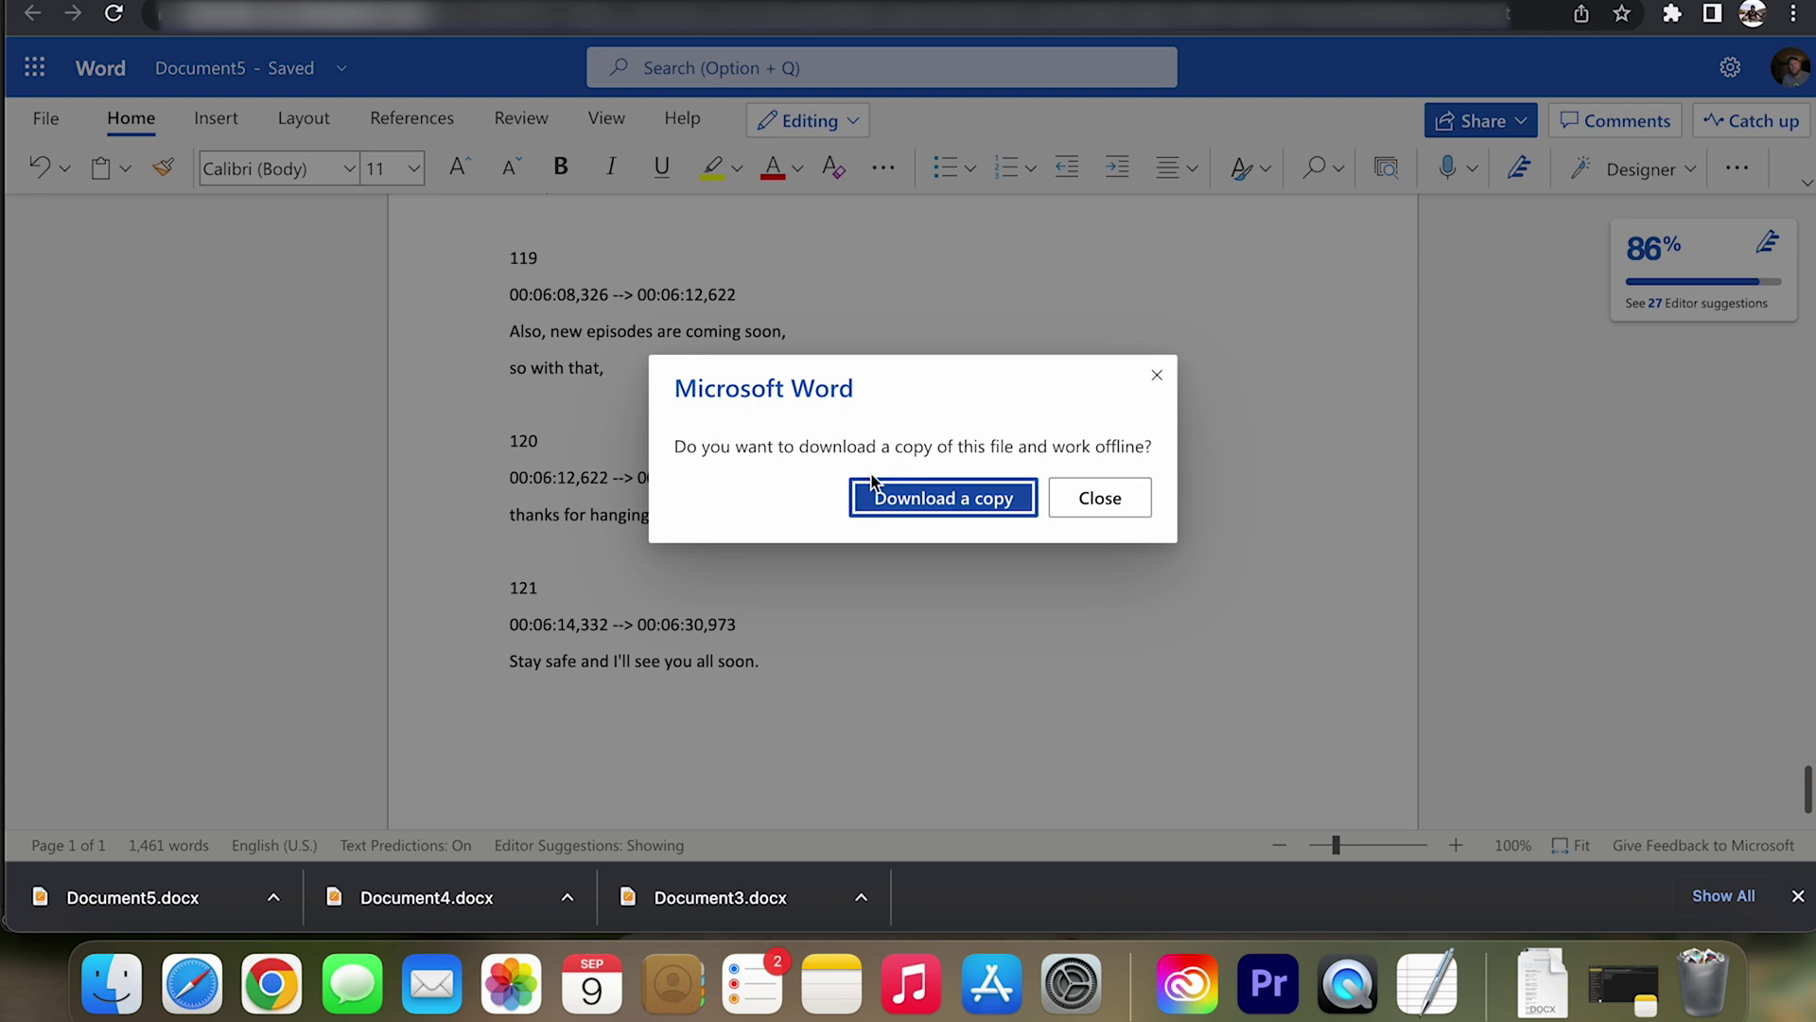
left_click(919, 490)
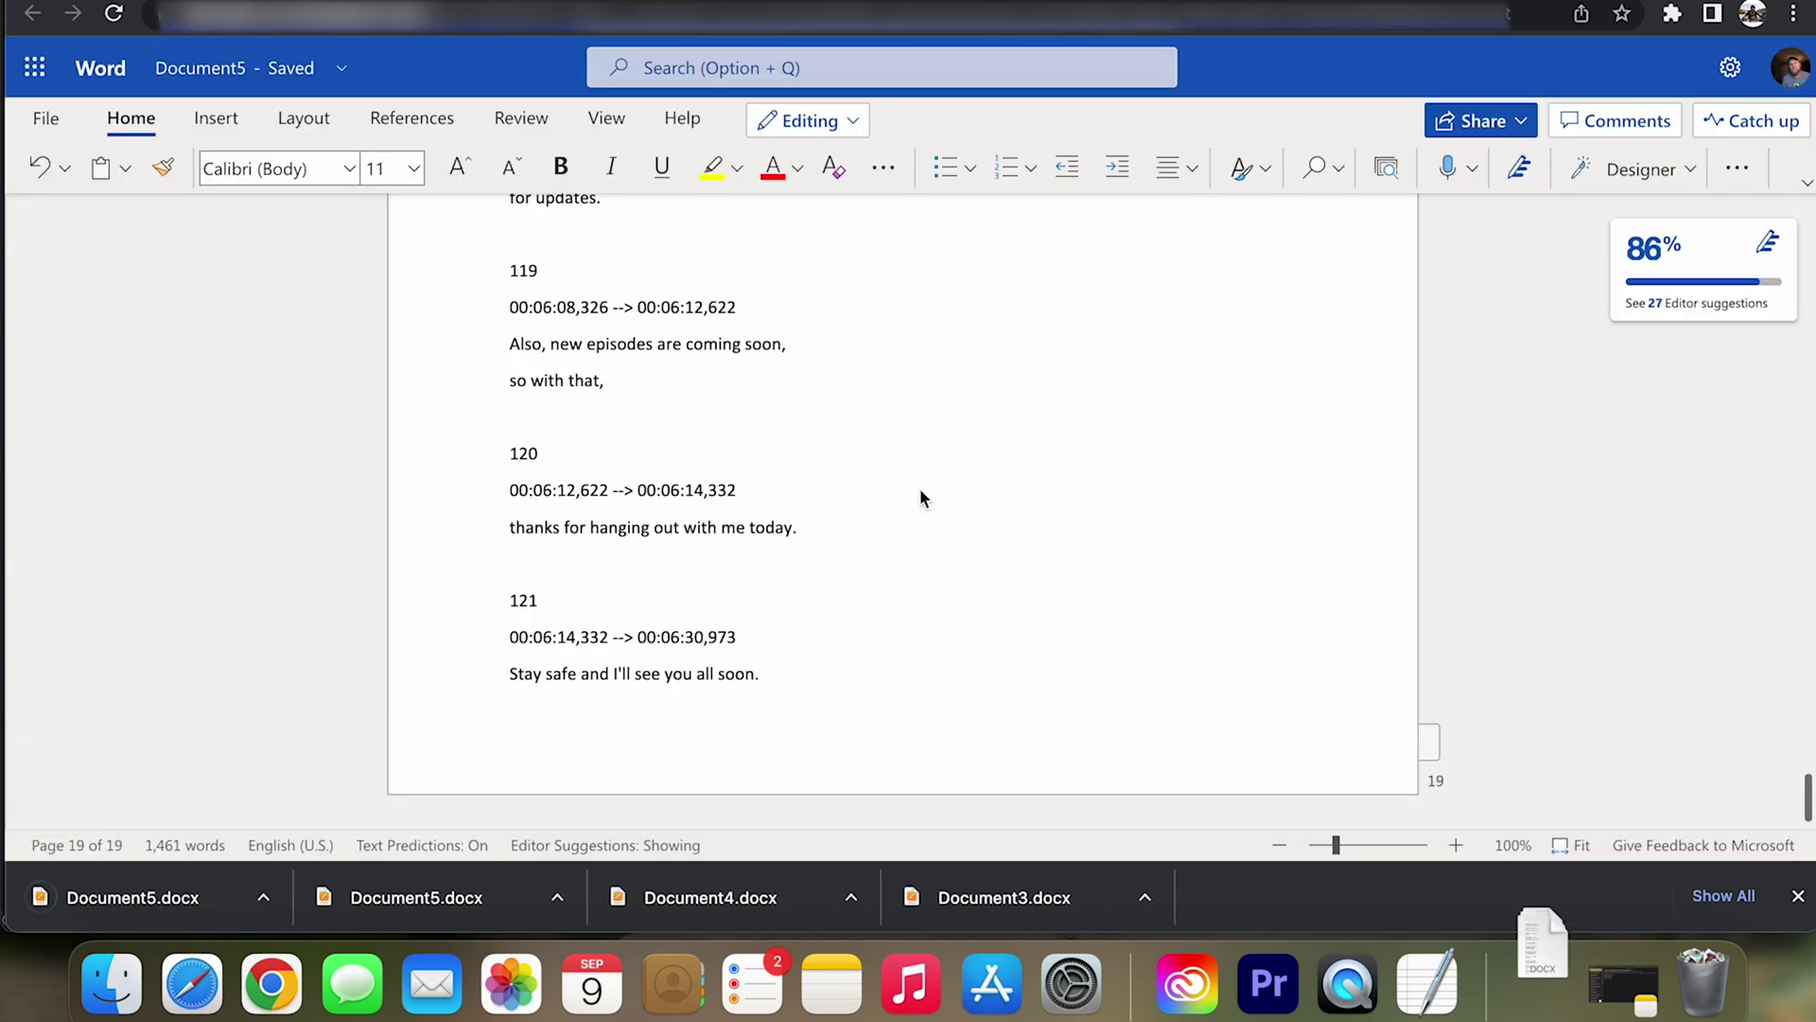
left_click(121, 998)
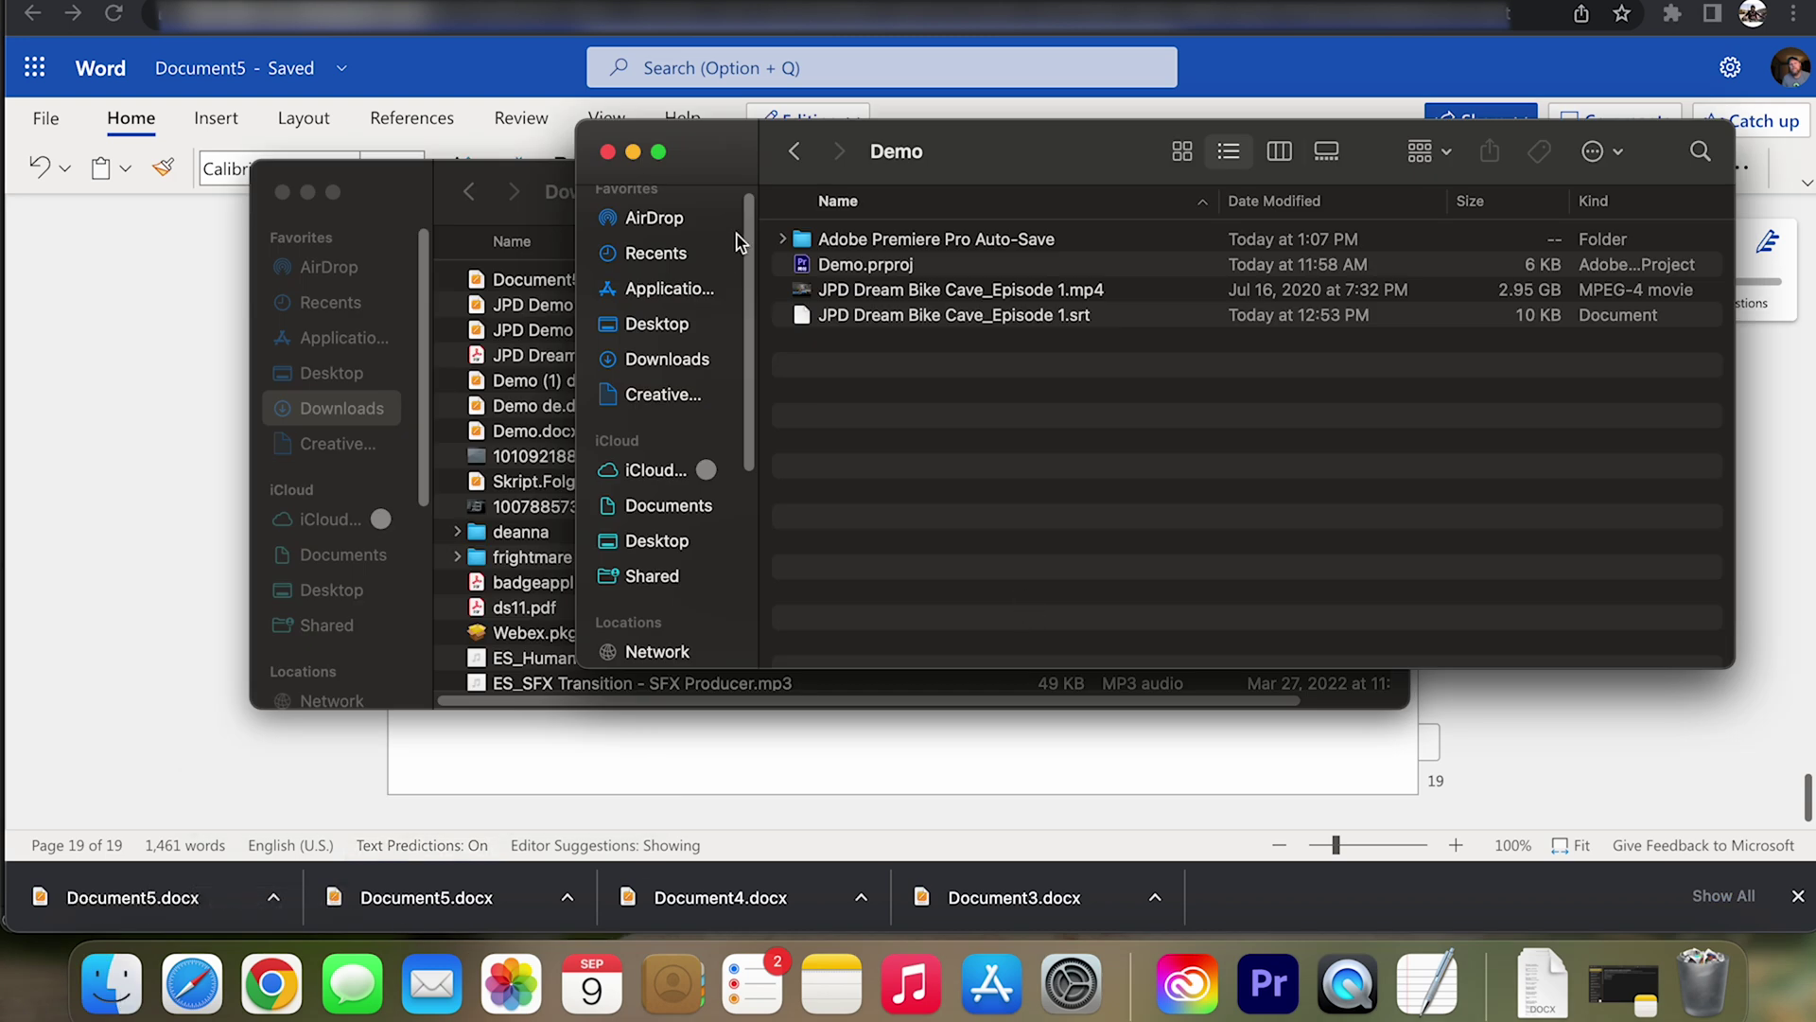
- Move Document5.docx from the Downloads folder into the Demo folder
left_click(372, 196)
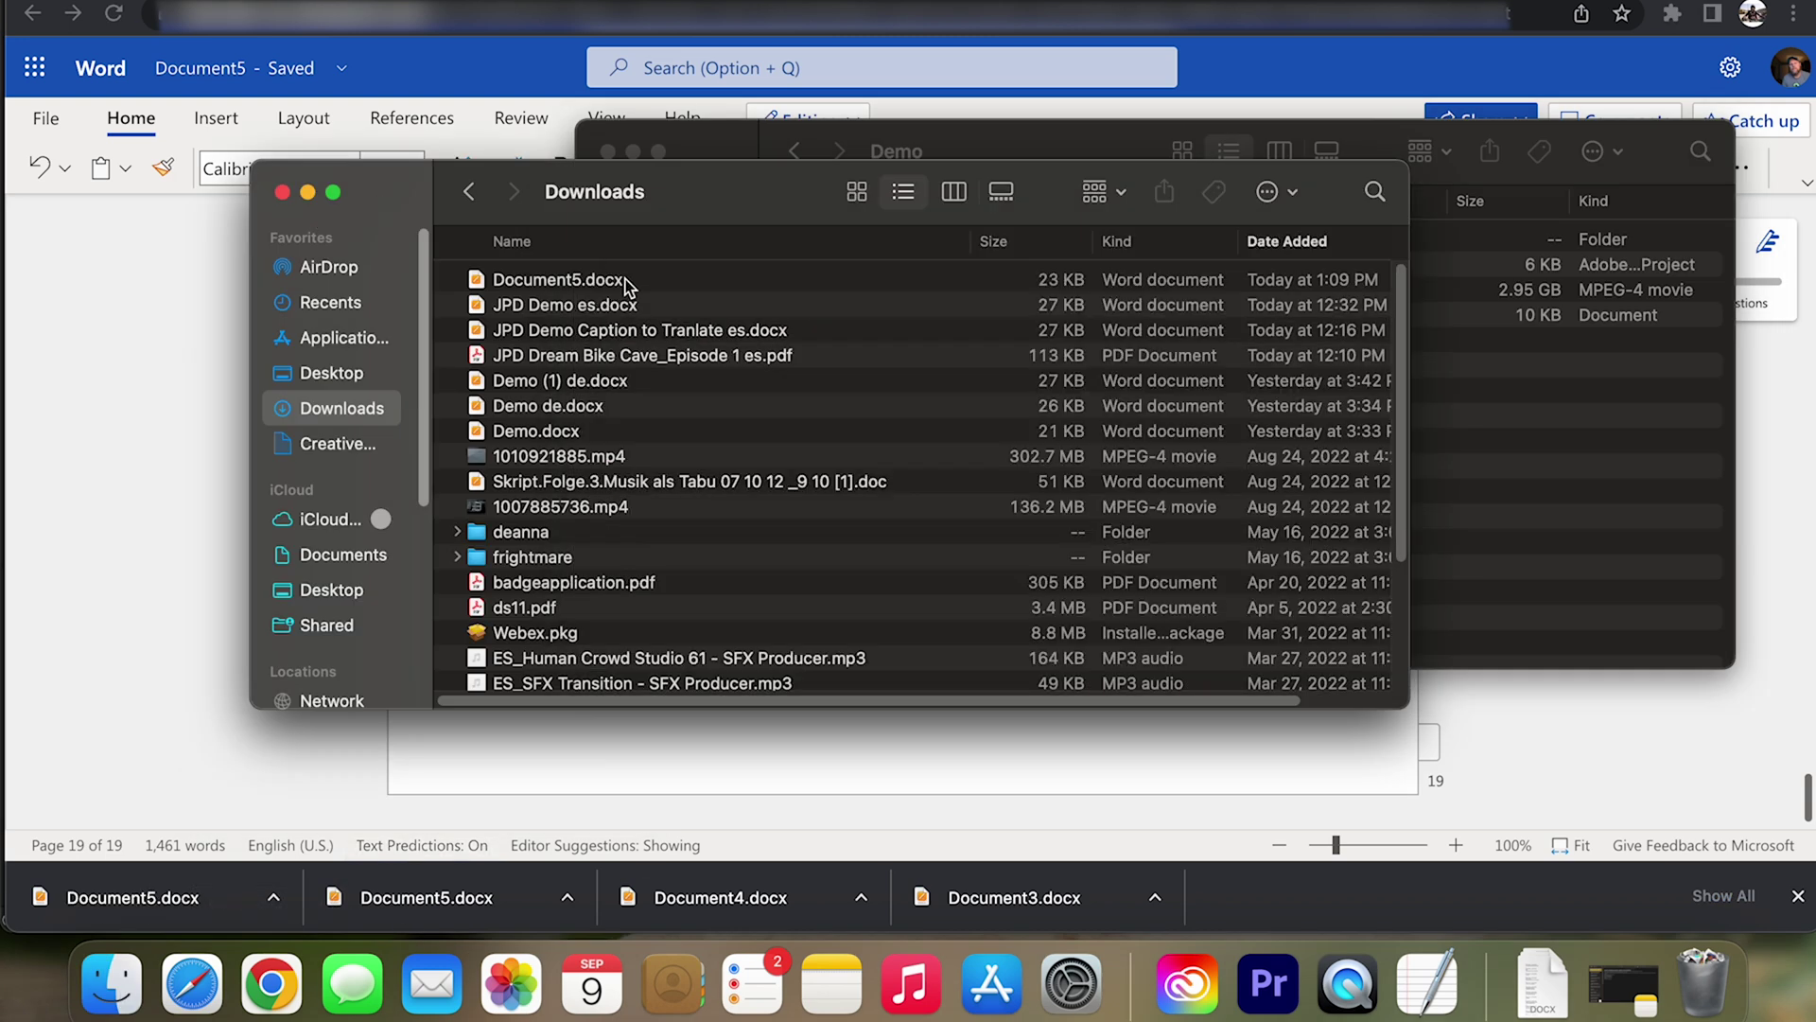
left_click_drag(707, 243, 734, 386)
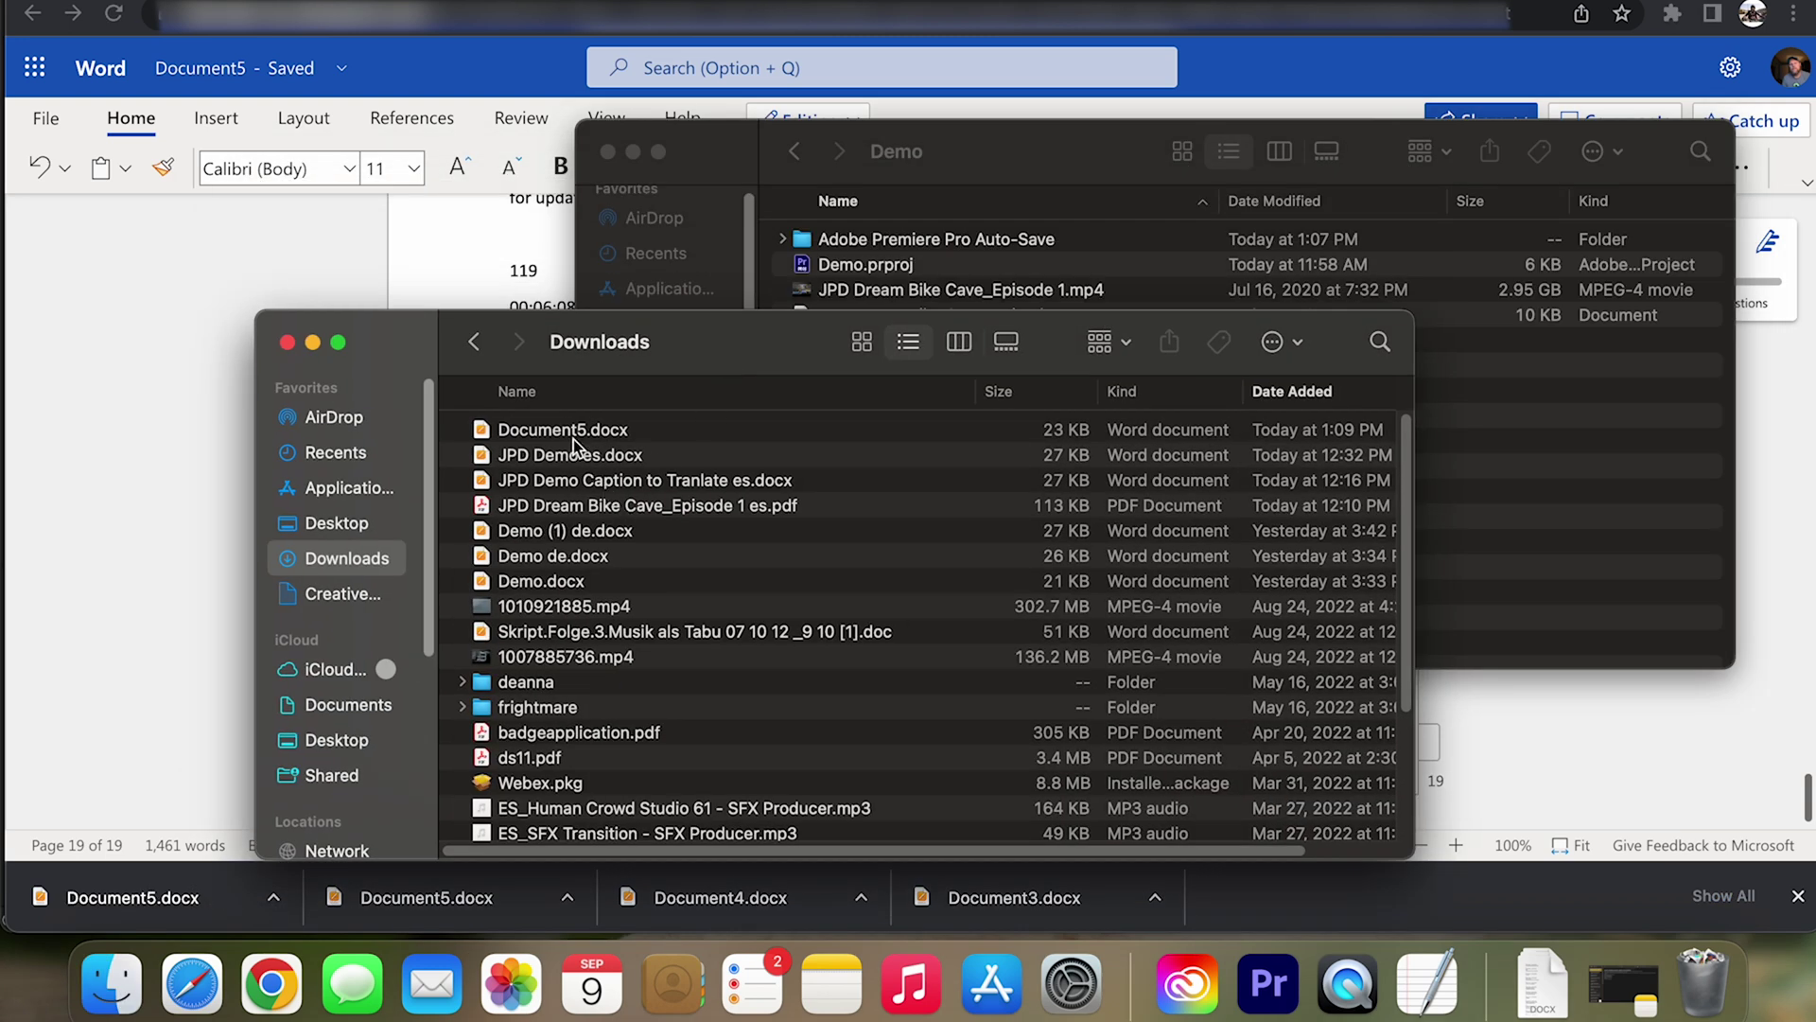
left_click_drag(574, 444, 1040, 172)
- Rename Document5.docx to JPD Demo.docx
left_click(875, 296)
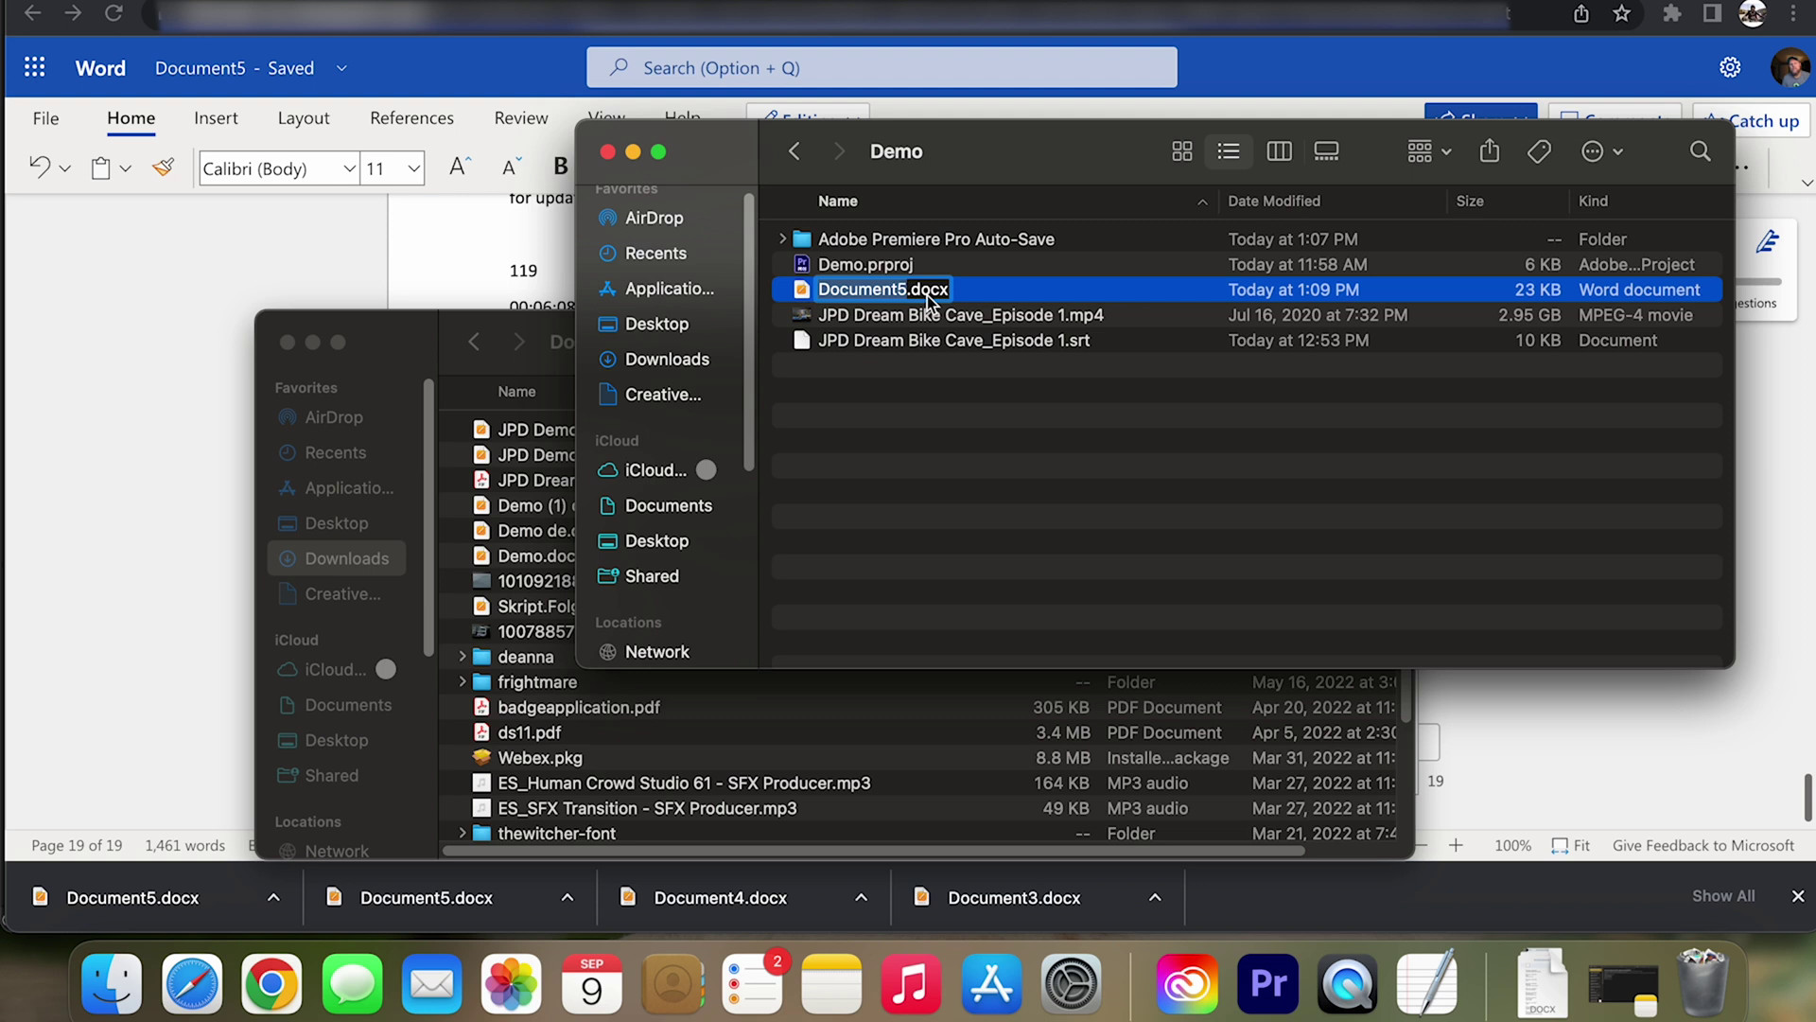
key("BackSpace")
type("JPD")
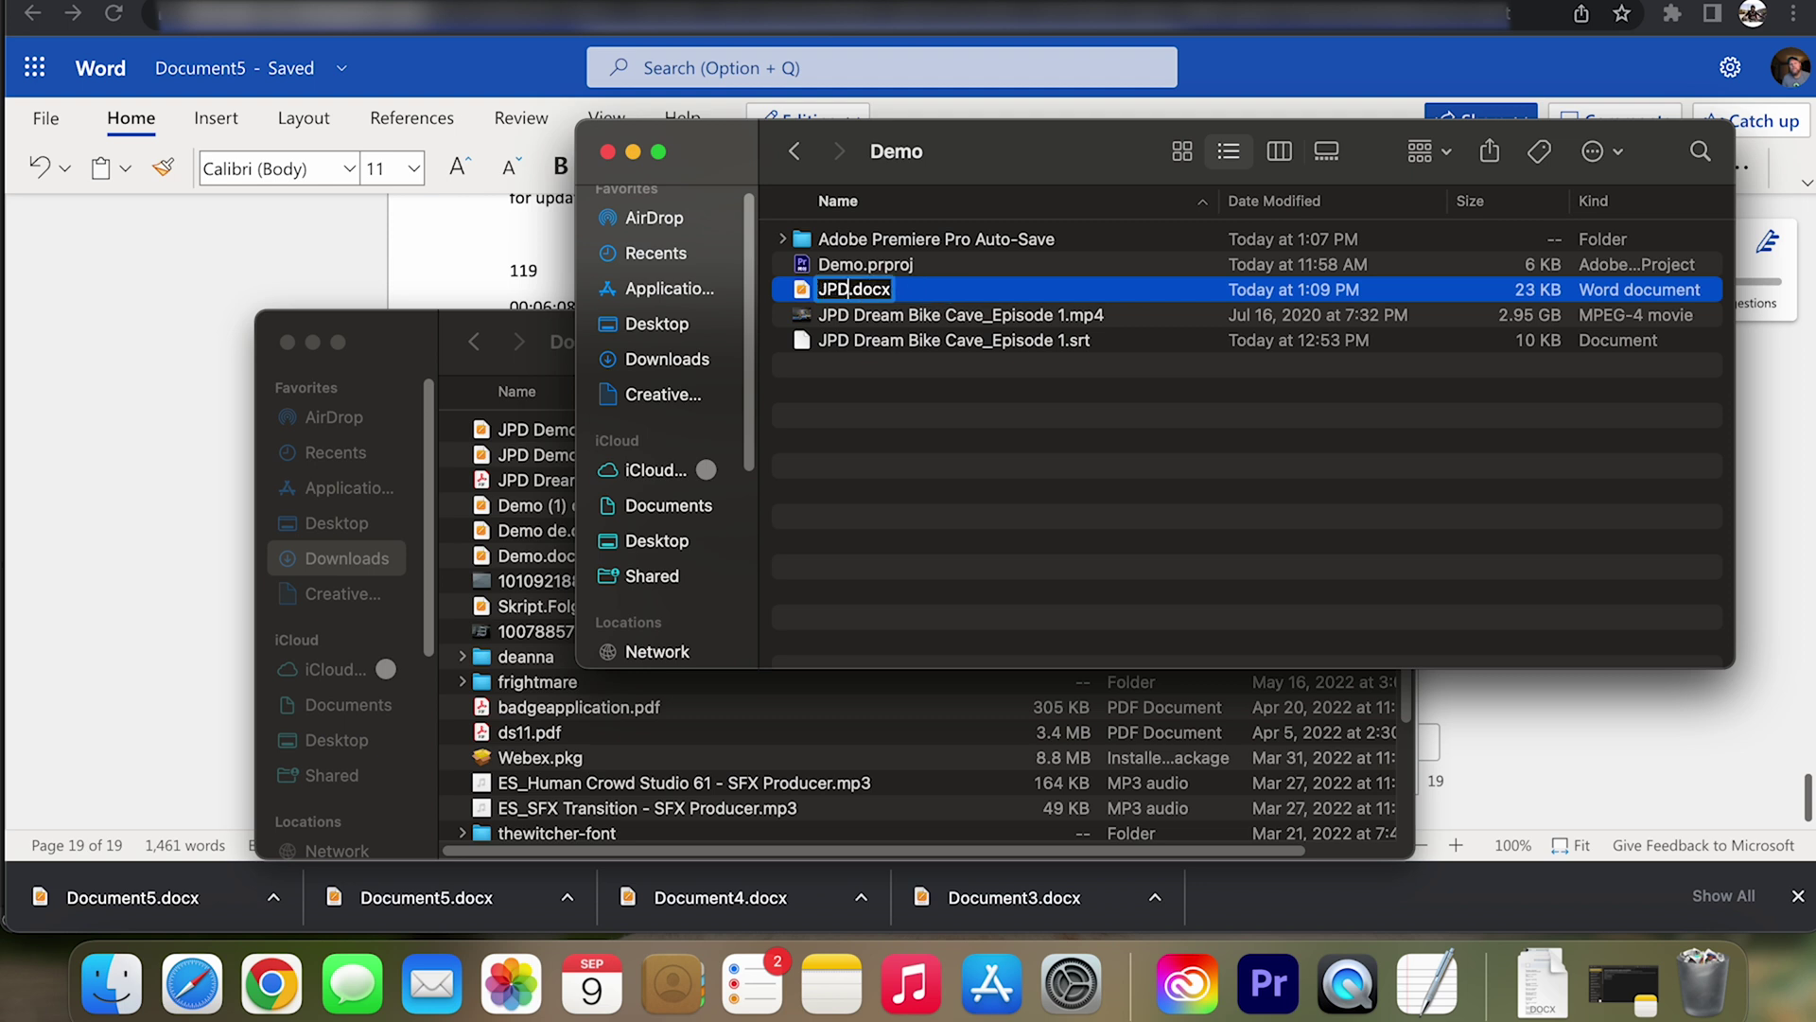
type(" Demo")
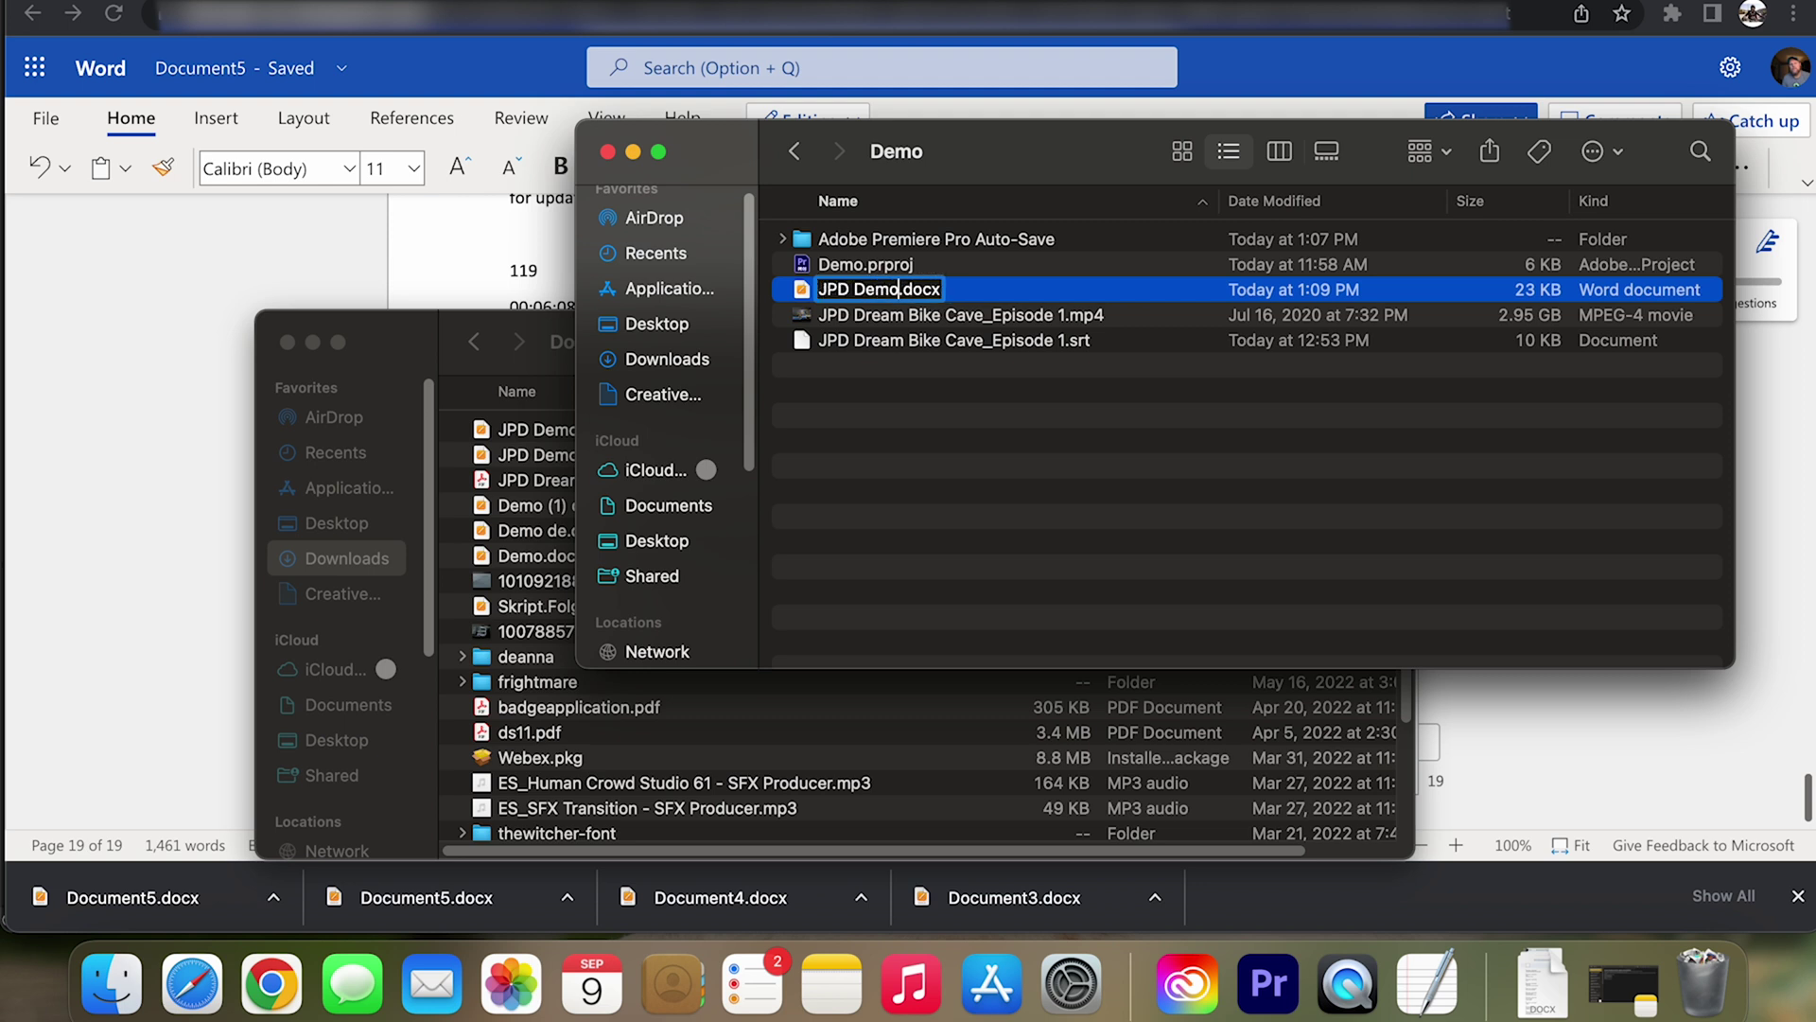
key("Return")
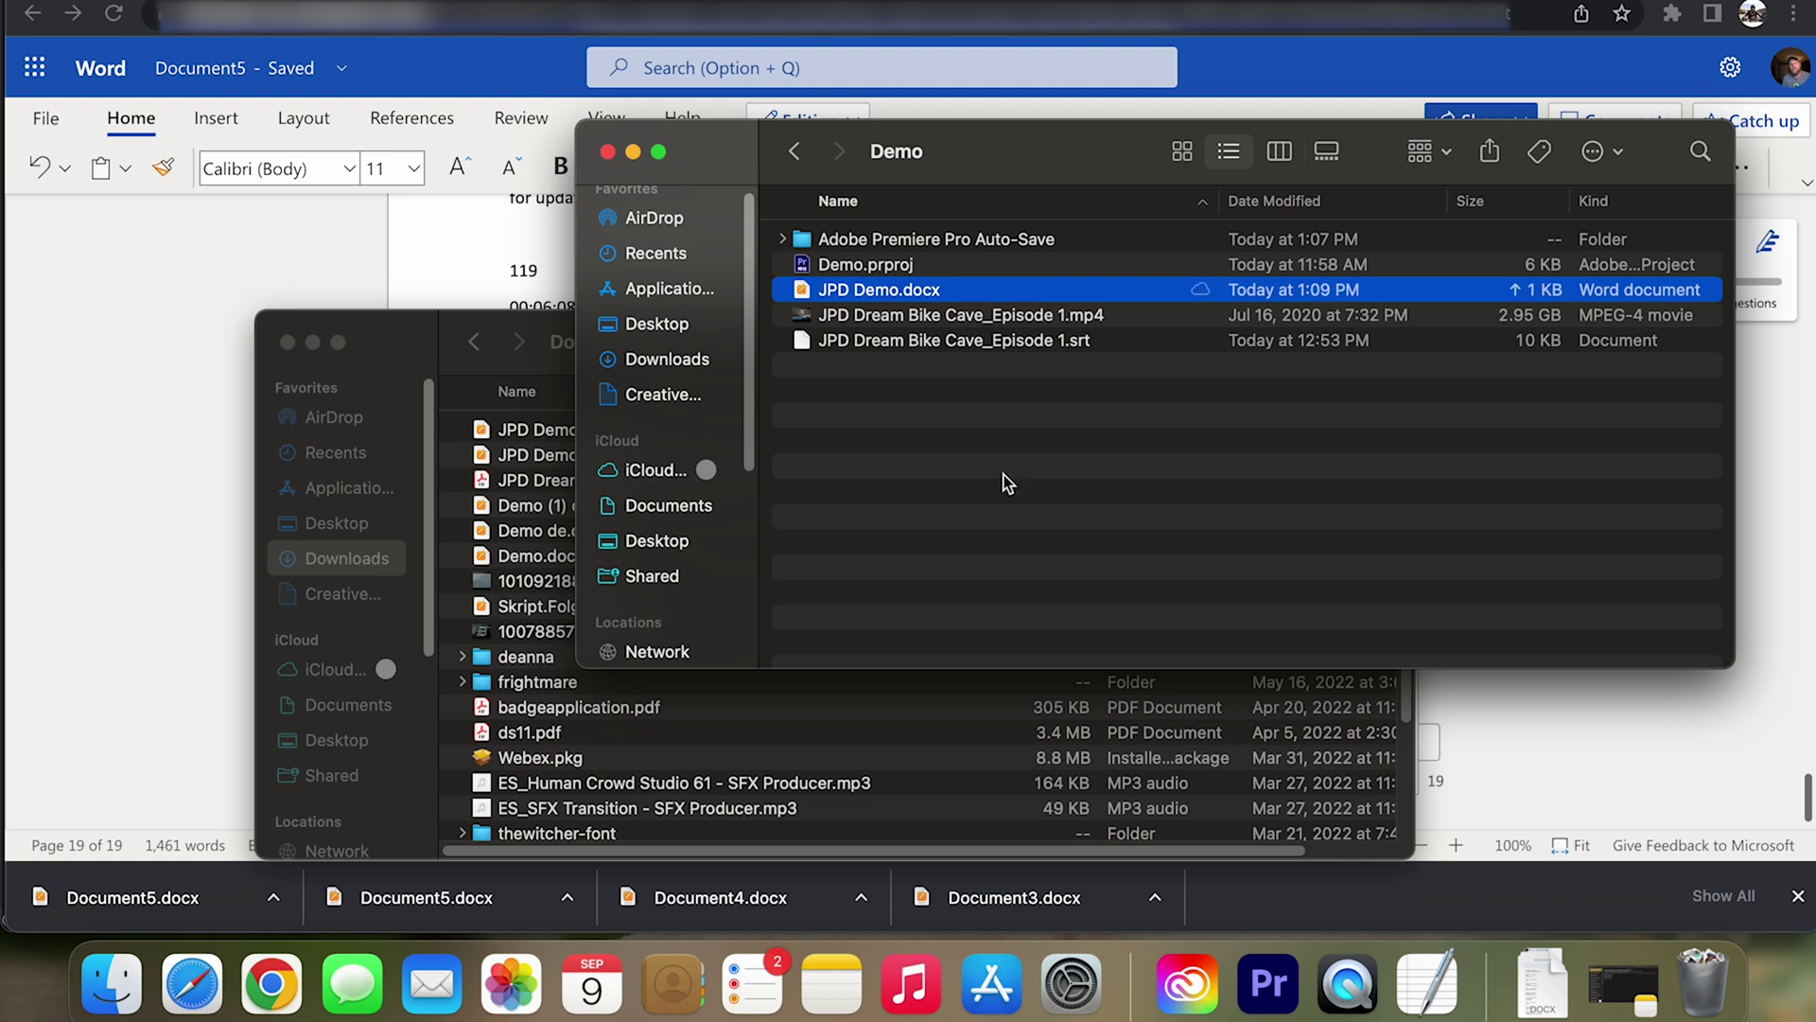
left_click(210, 987)
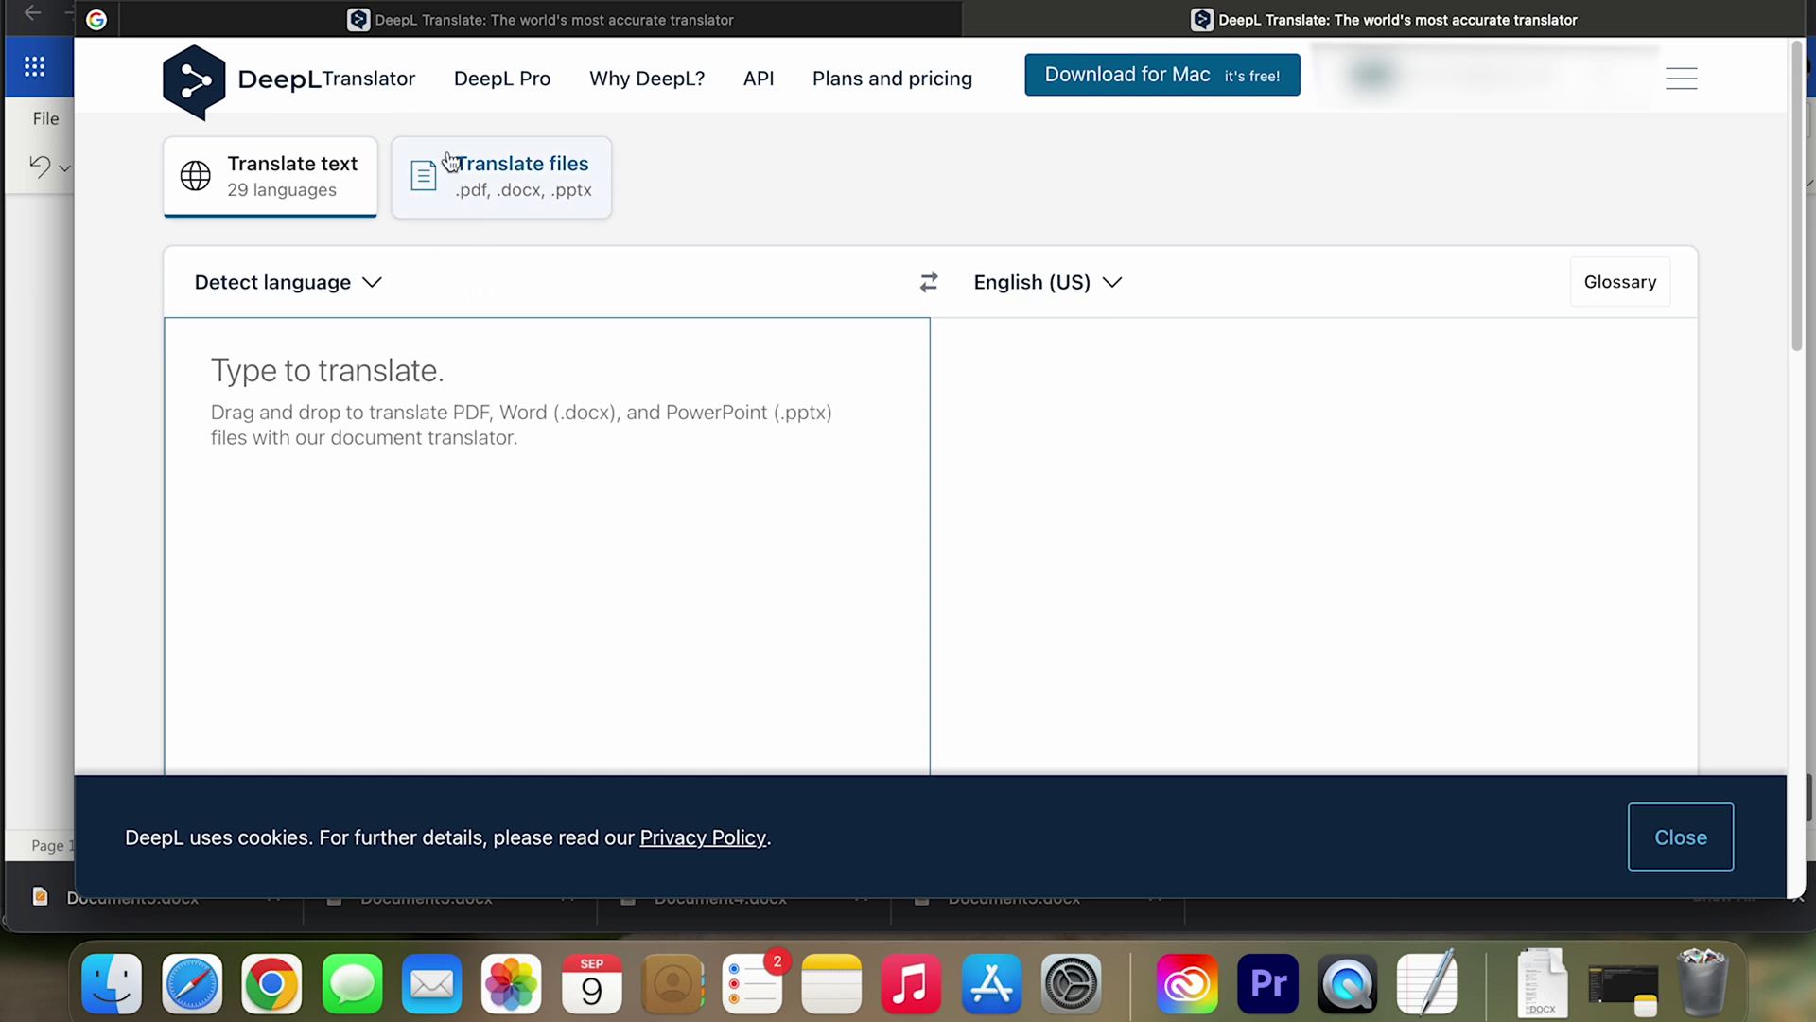
- Upload JPD Demo.docx to DeepL's file translator
left_click(498, 168)
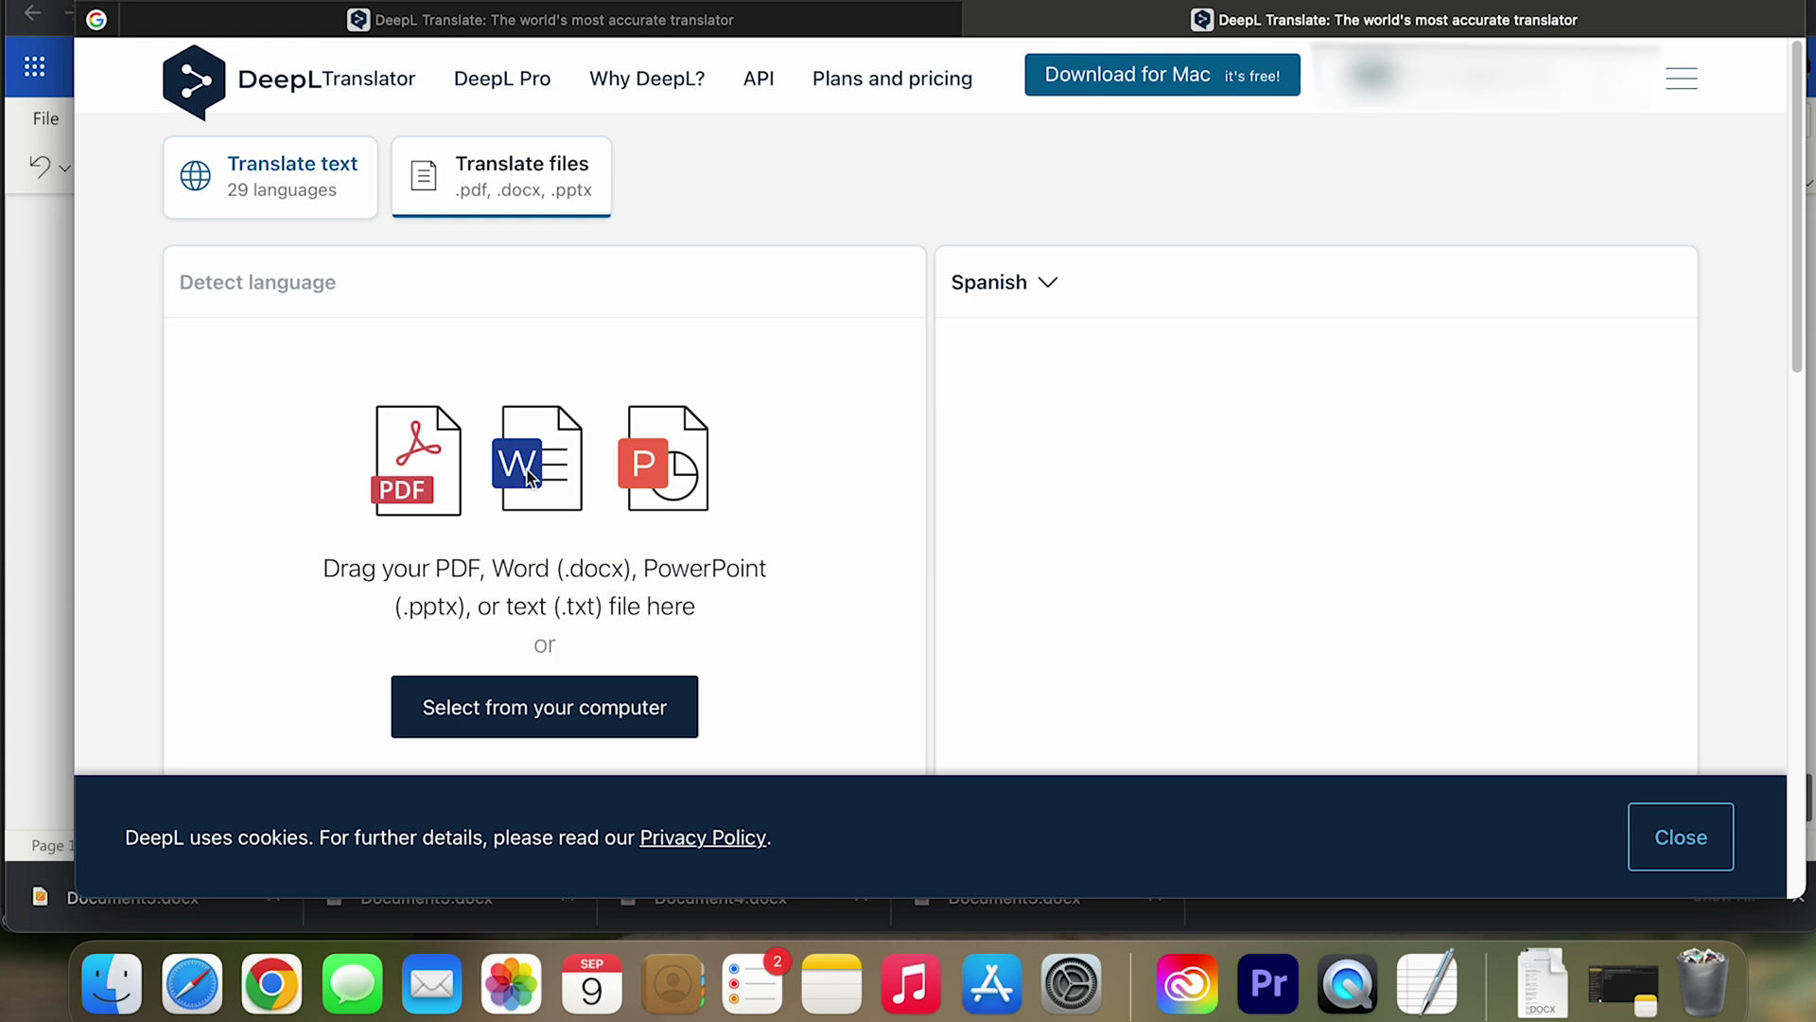
left_click(562, 726)
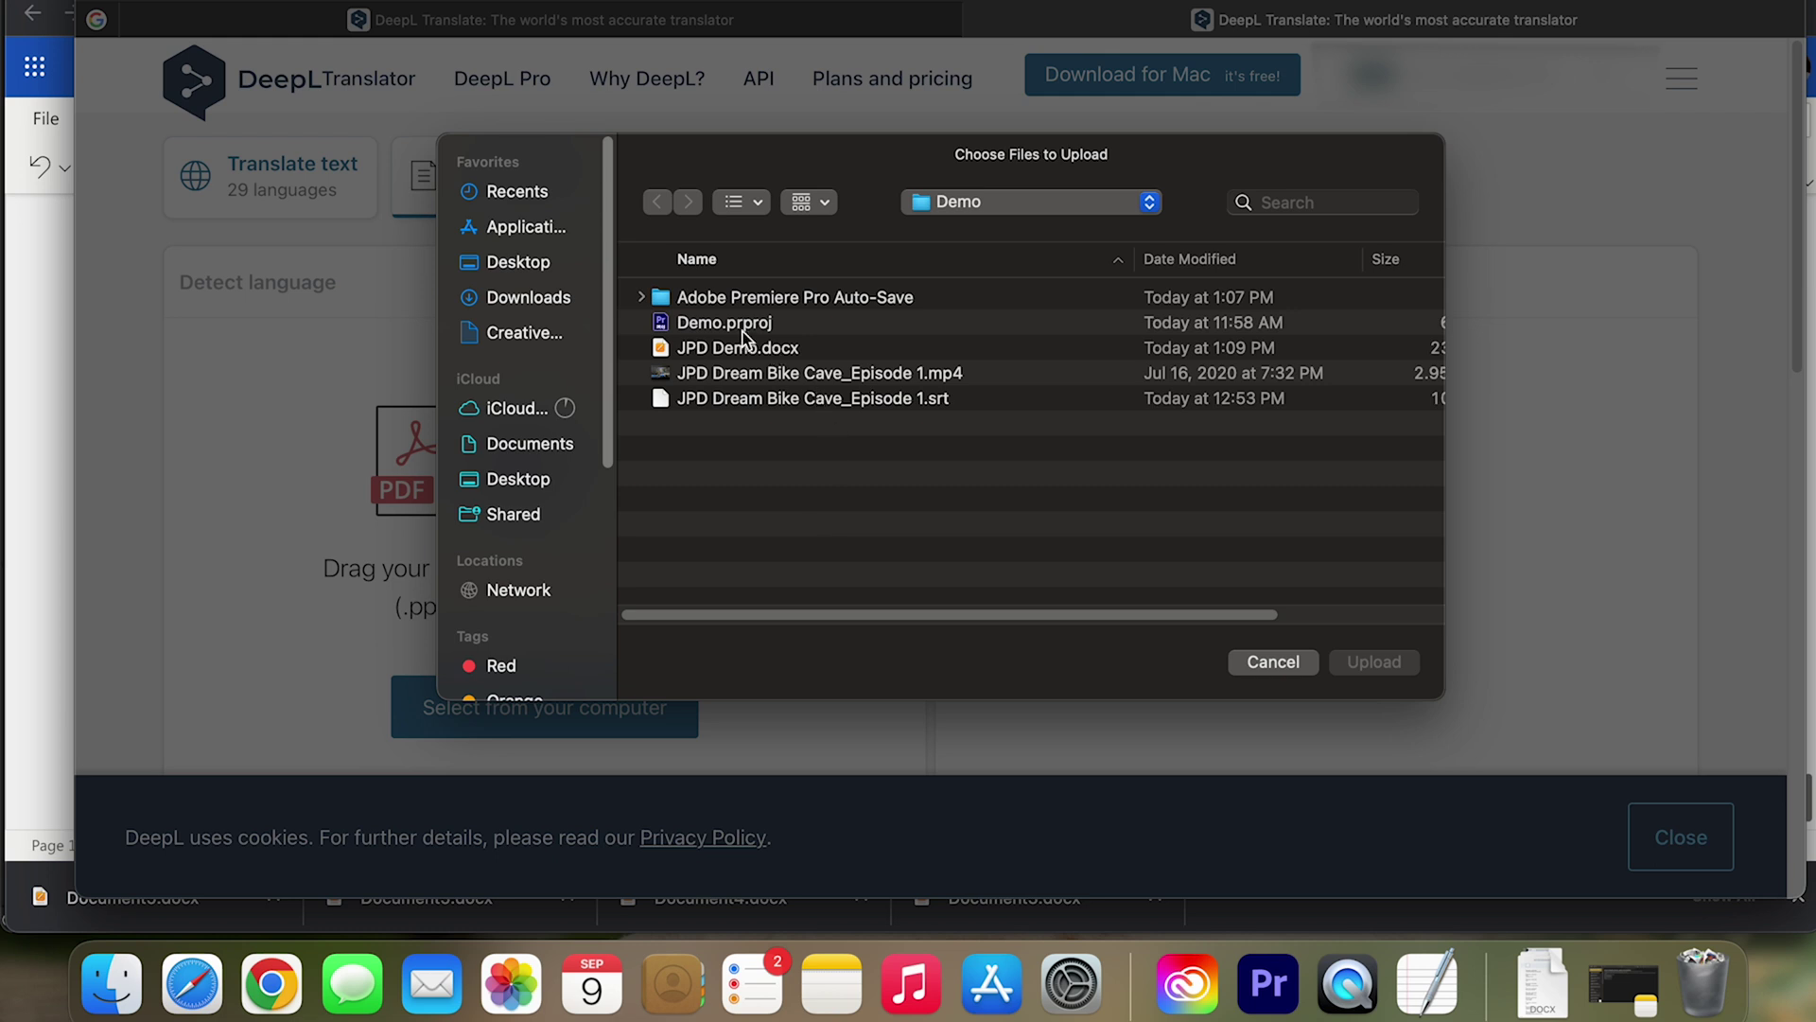
left_click(744, 350)
left_click(1385, 664)
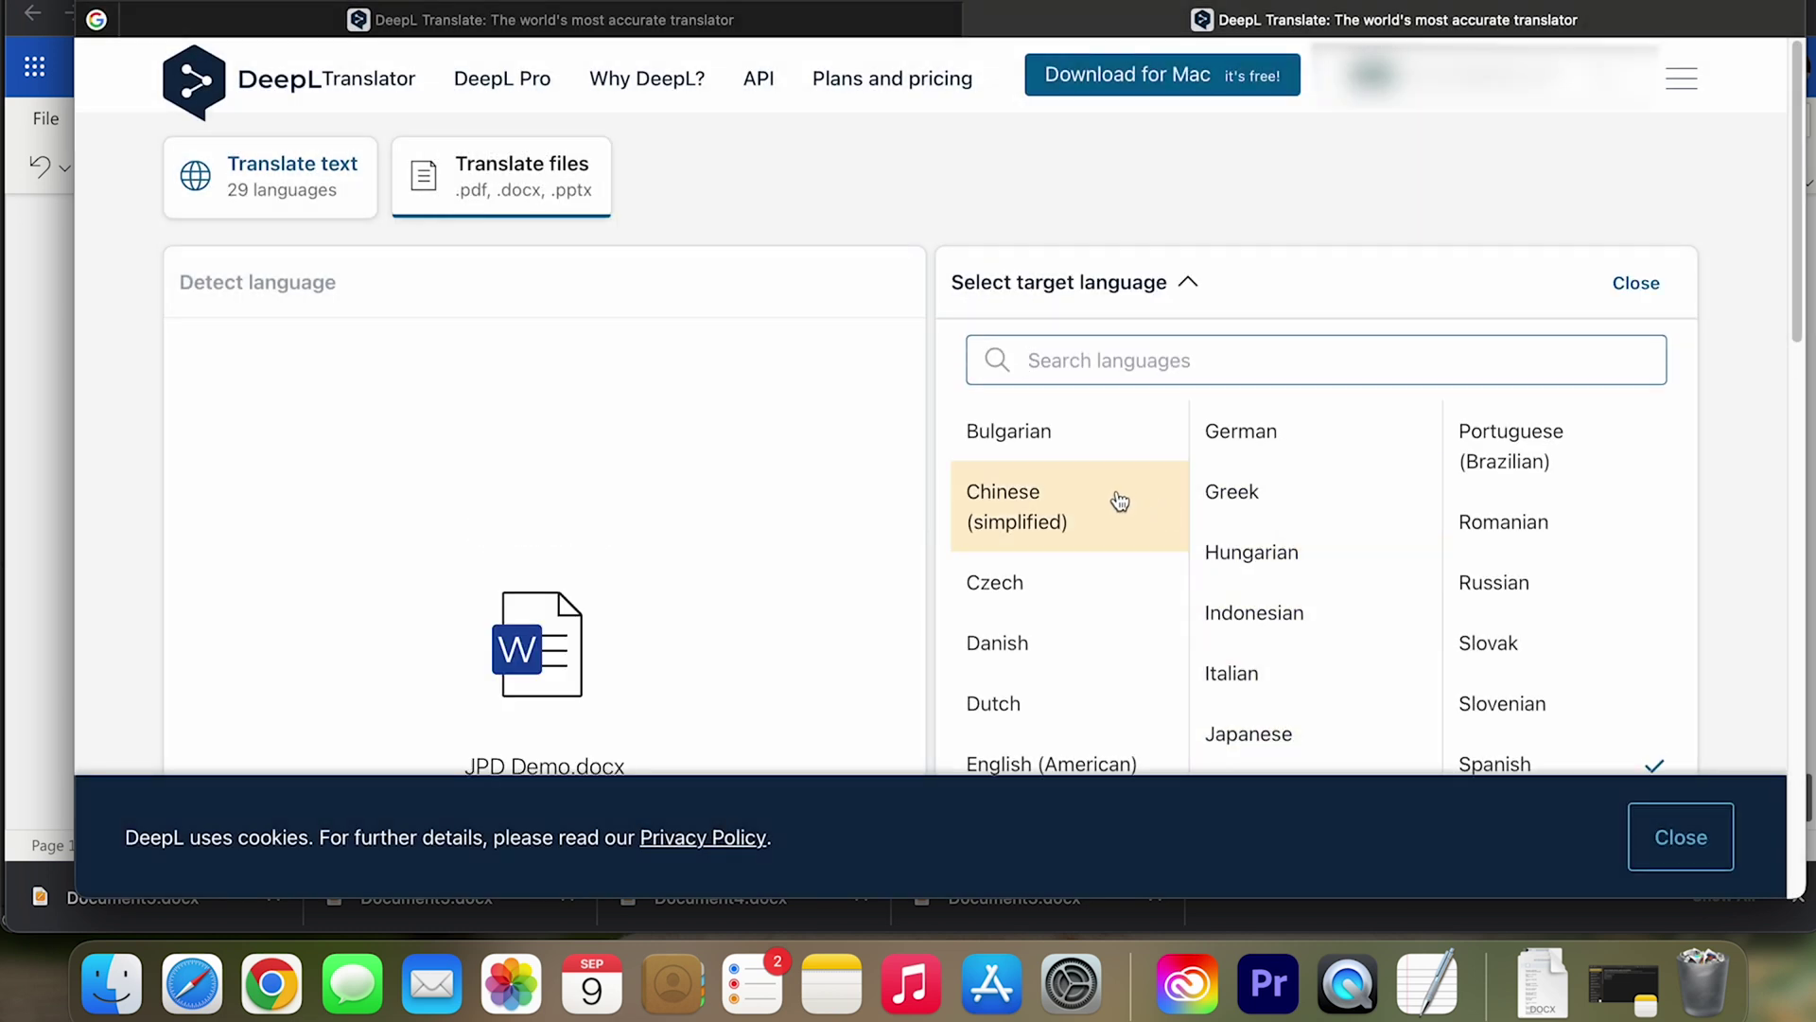
- Set German as the target language and translate the document
scroll(1495, 432, "down", 1)
scroll(1642, 510, "down", 3)
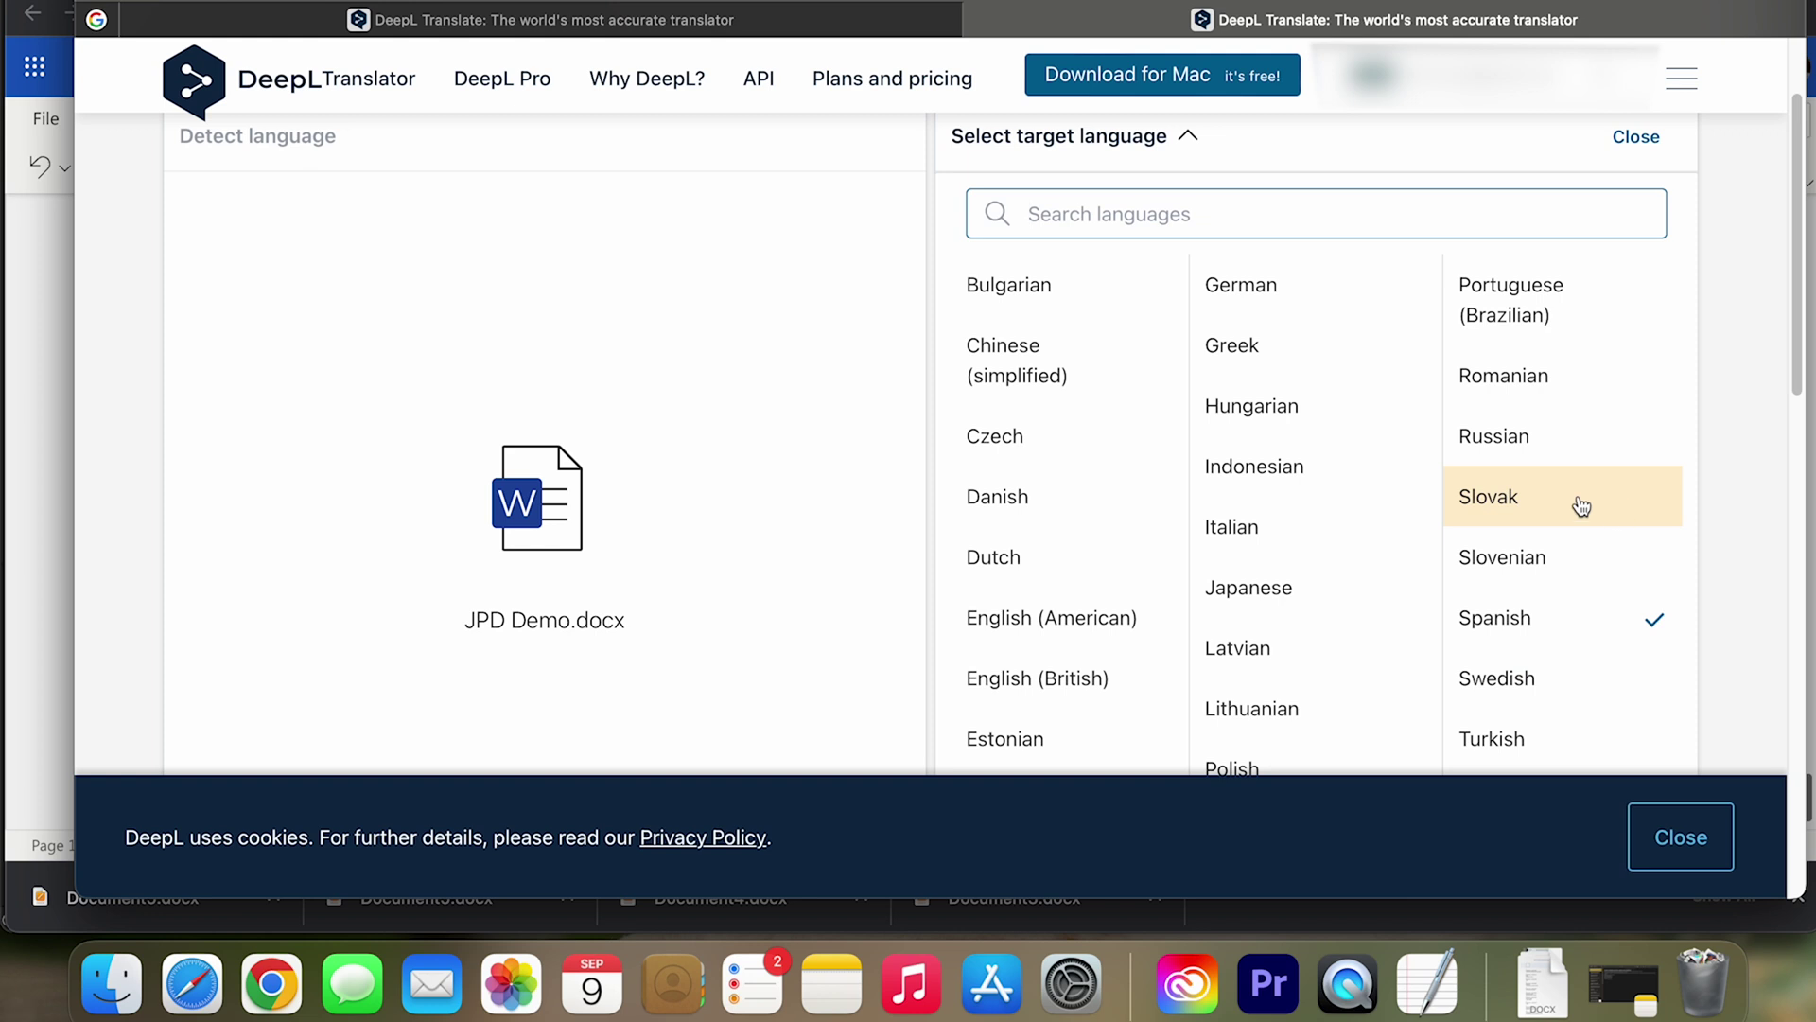
left_click(1239, 290)
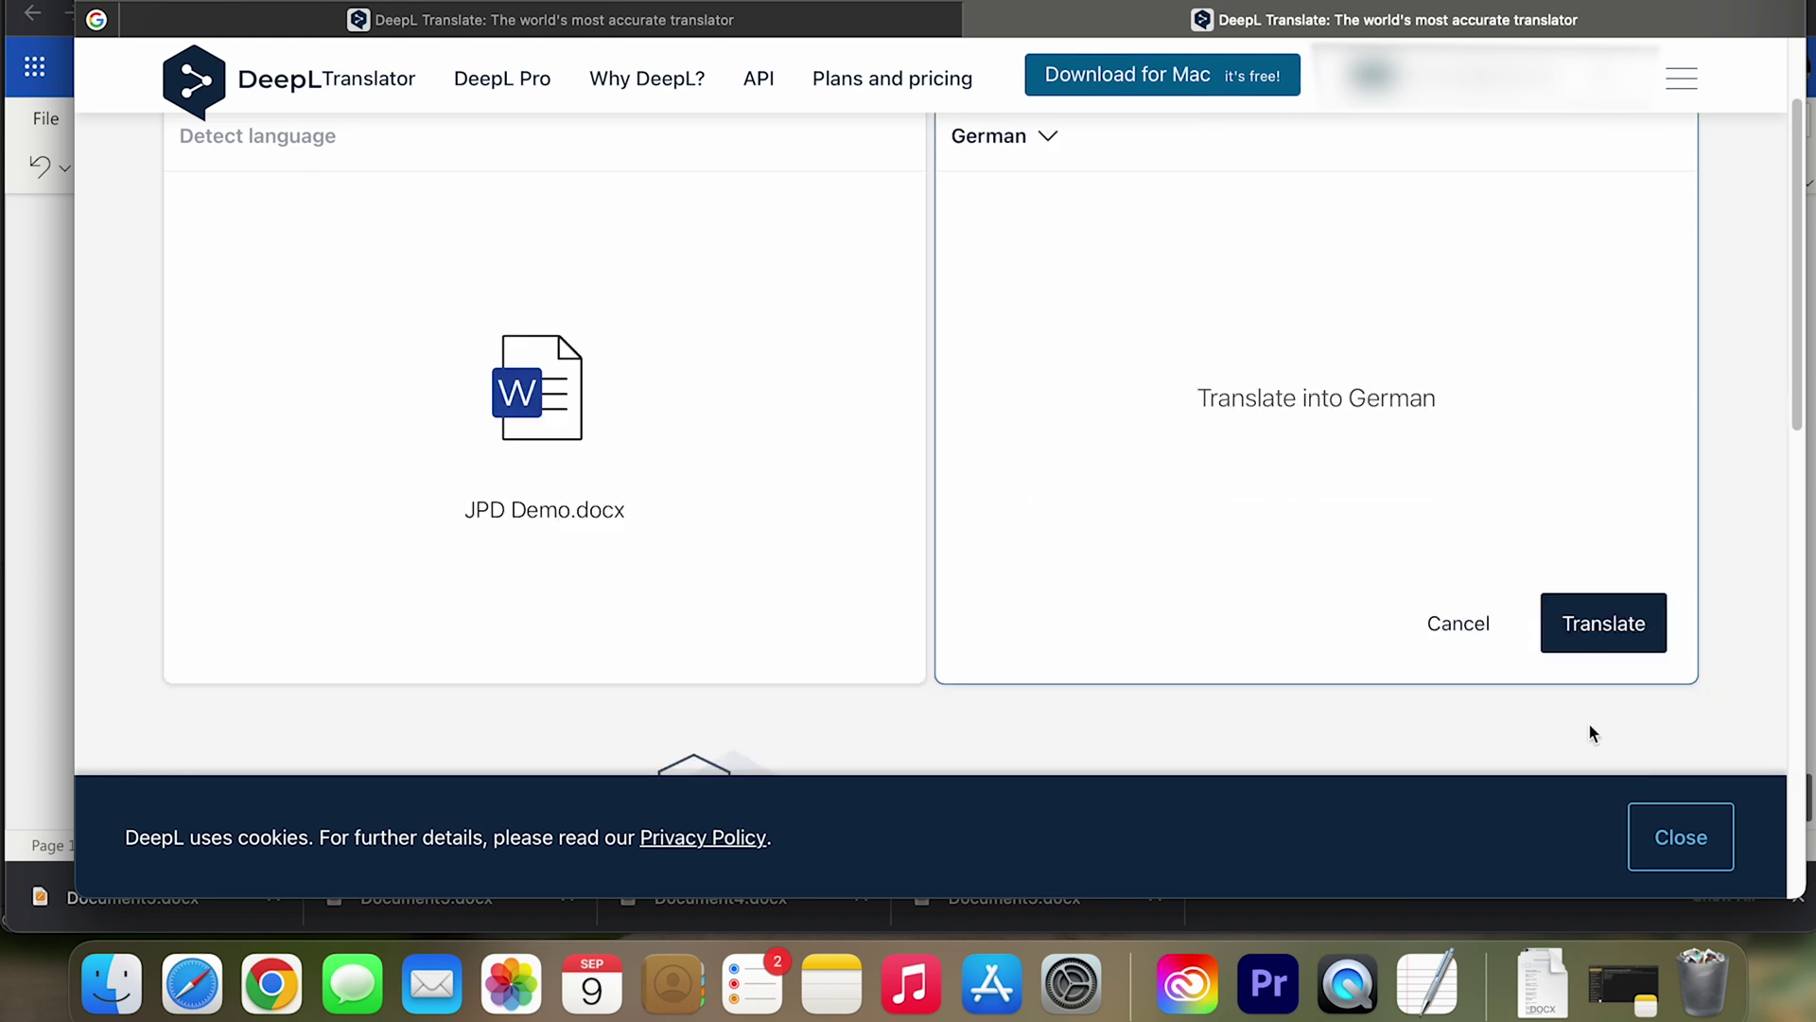
left_click(1613, 641)
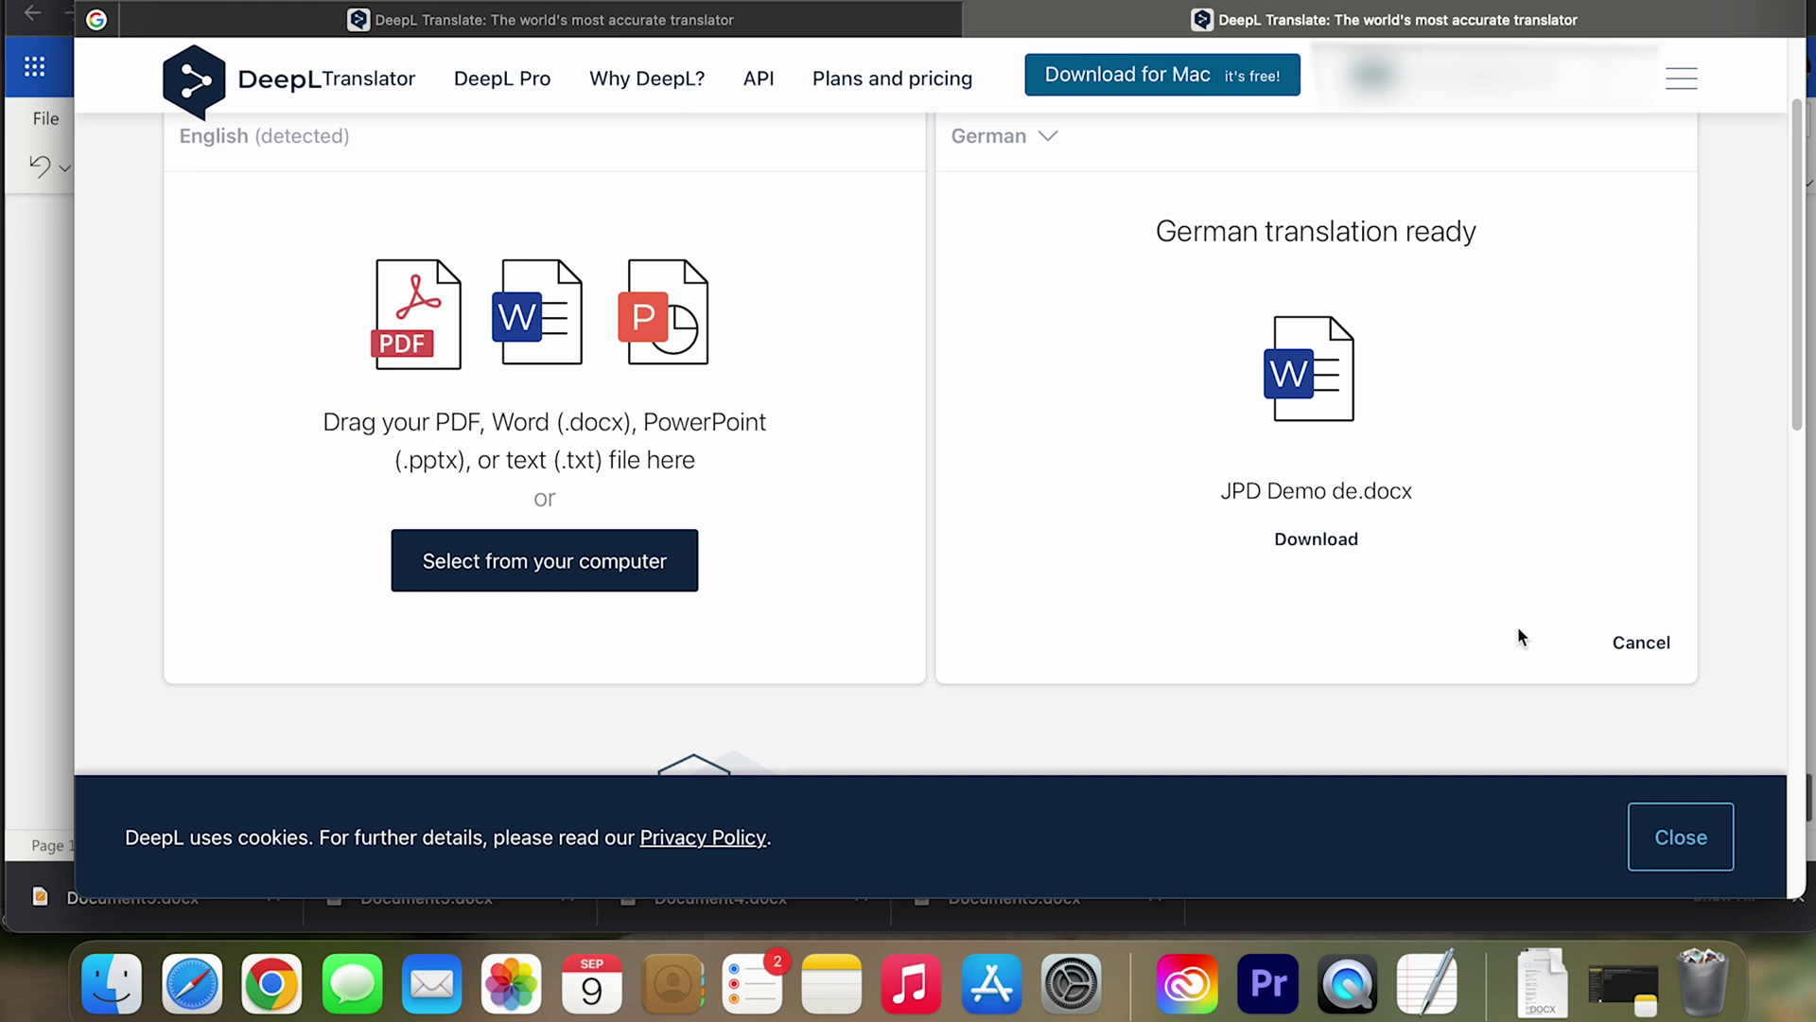
- Download JPD Demo de.docx and show it in Finder's Downloads folder
left_click(1315, 545)
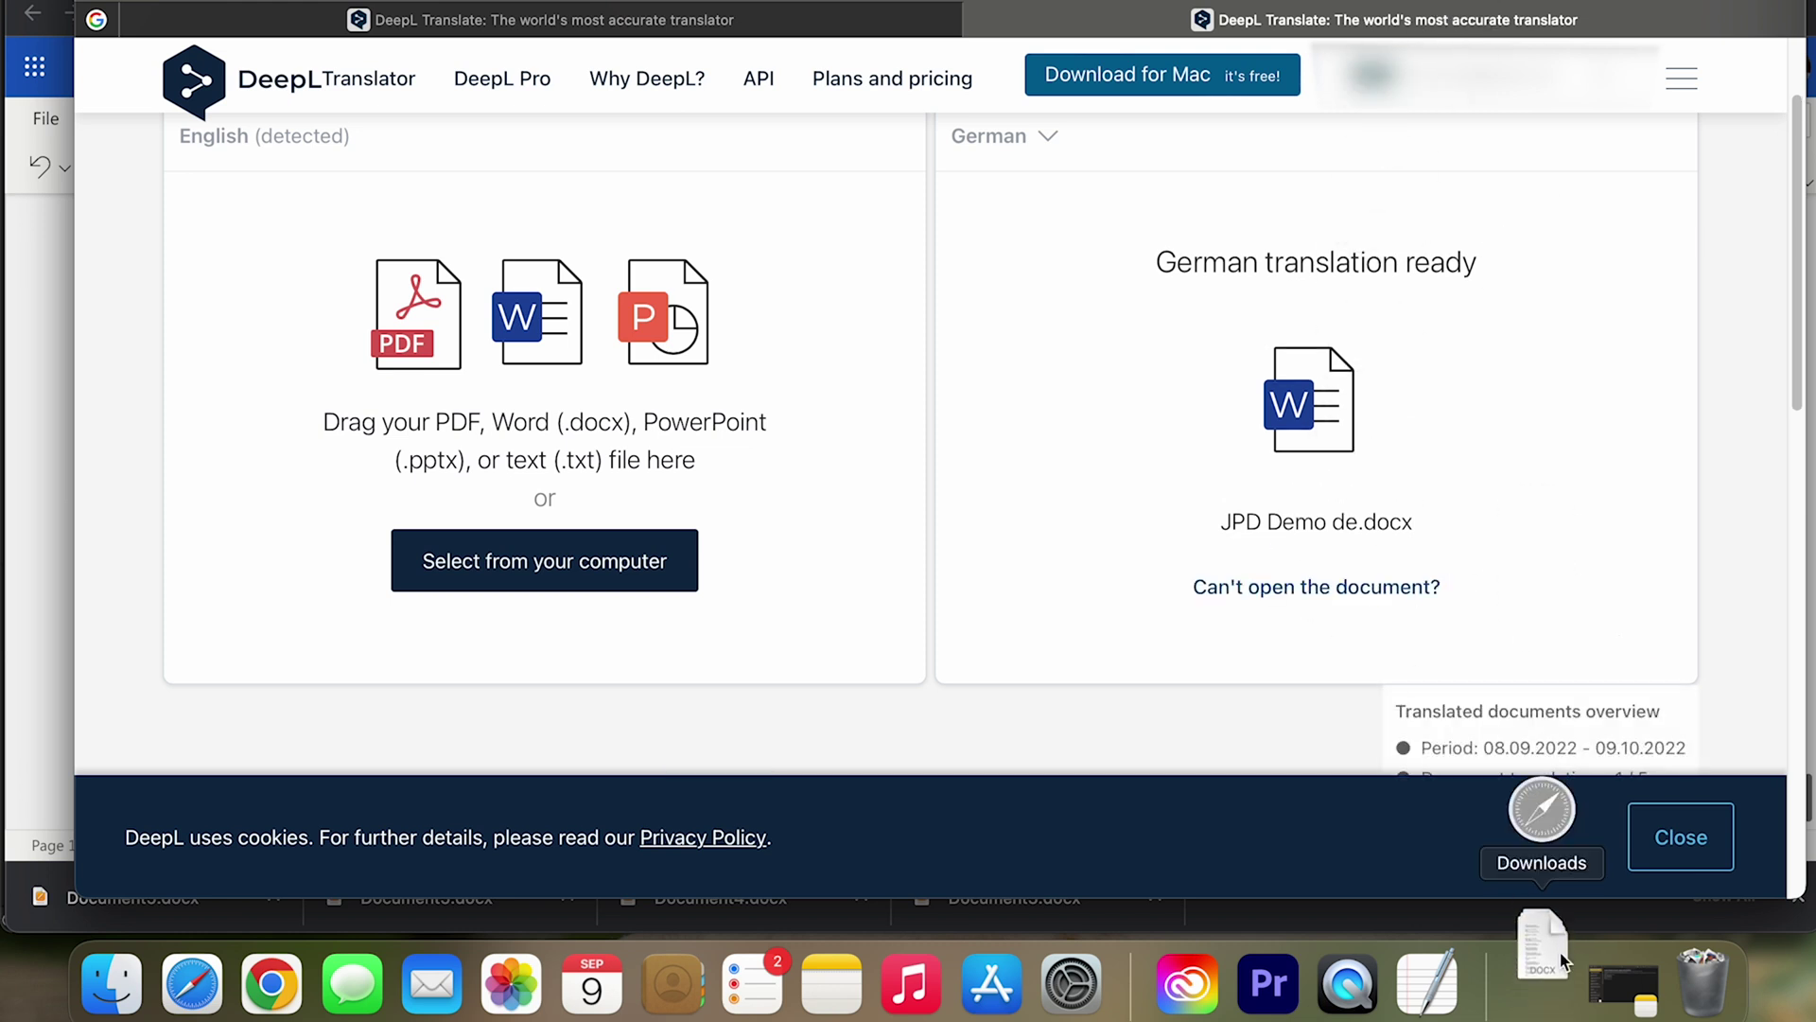
left_click(126, 1000)
- Open JPD Demo de.docx in Pages and select all its German subtitle text
left_click(444, 361)
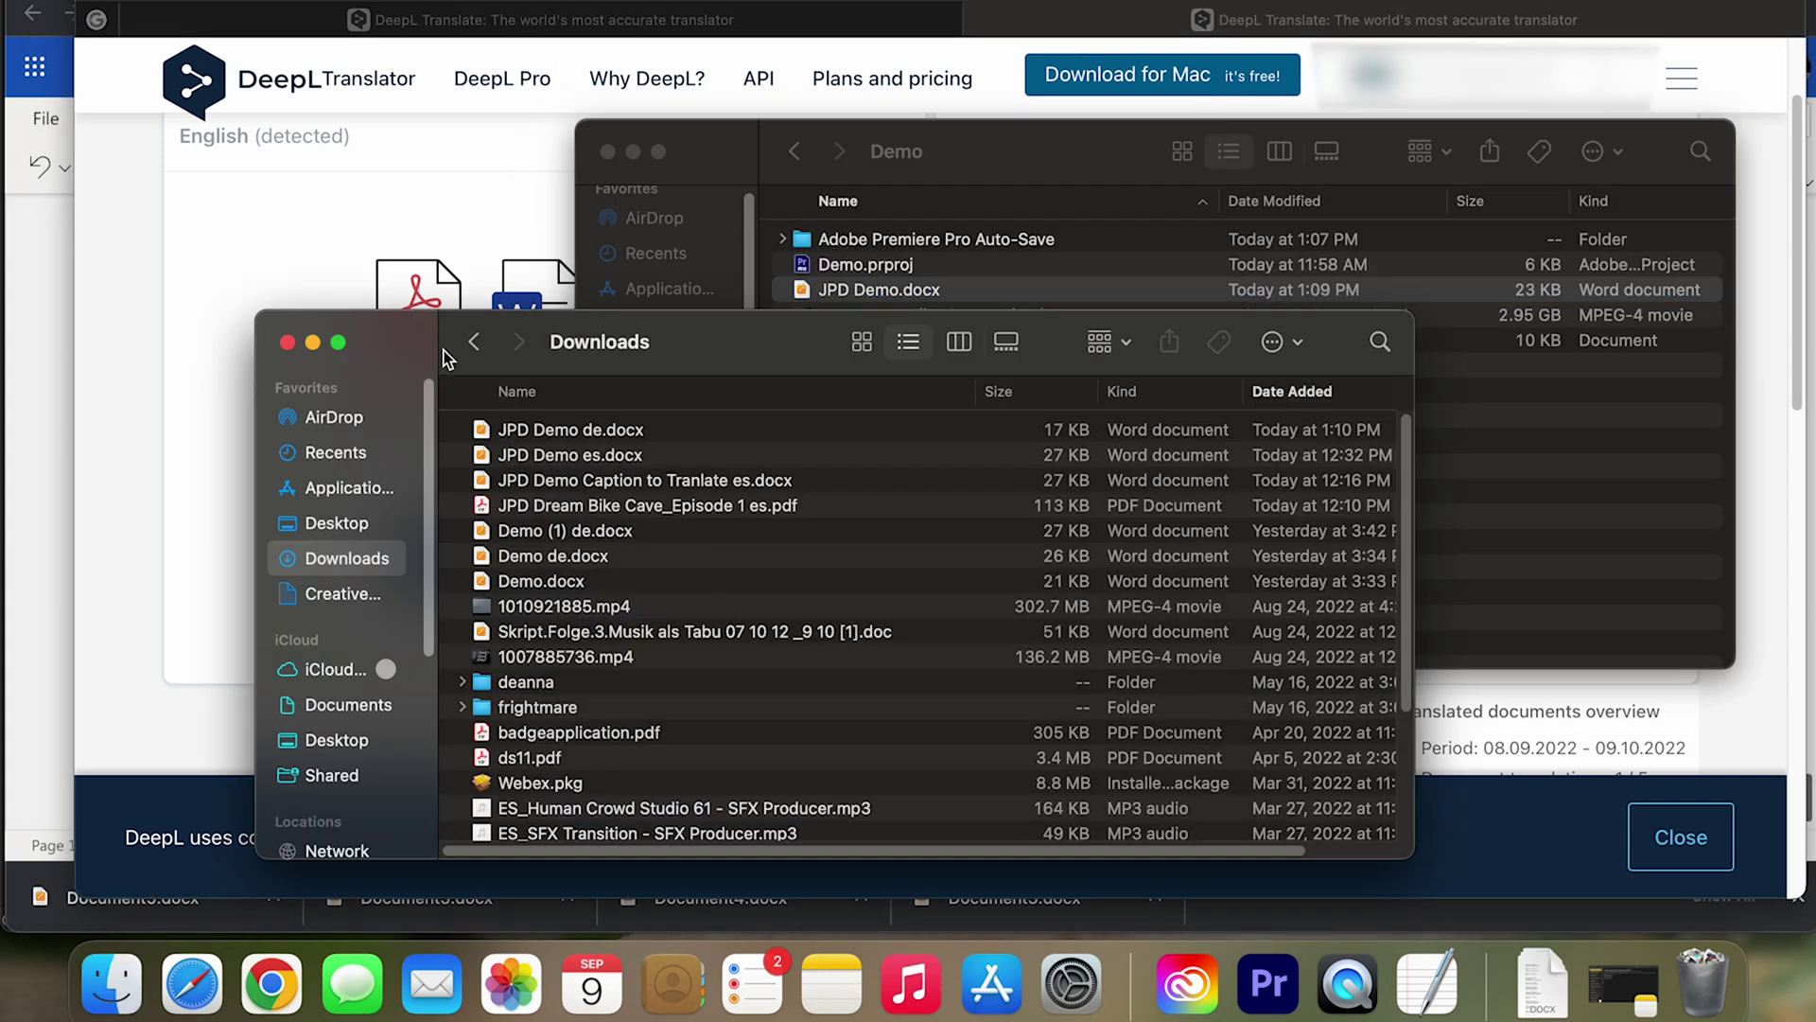
double_click(564, 430)
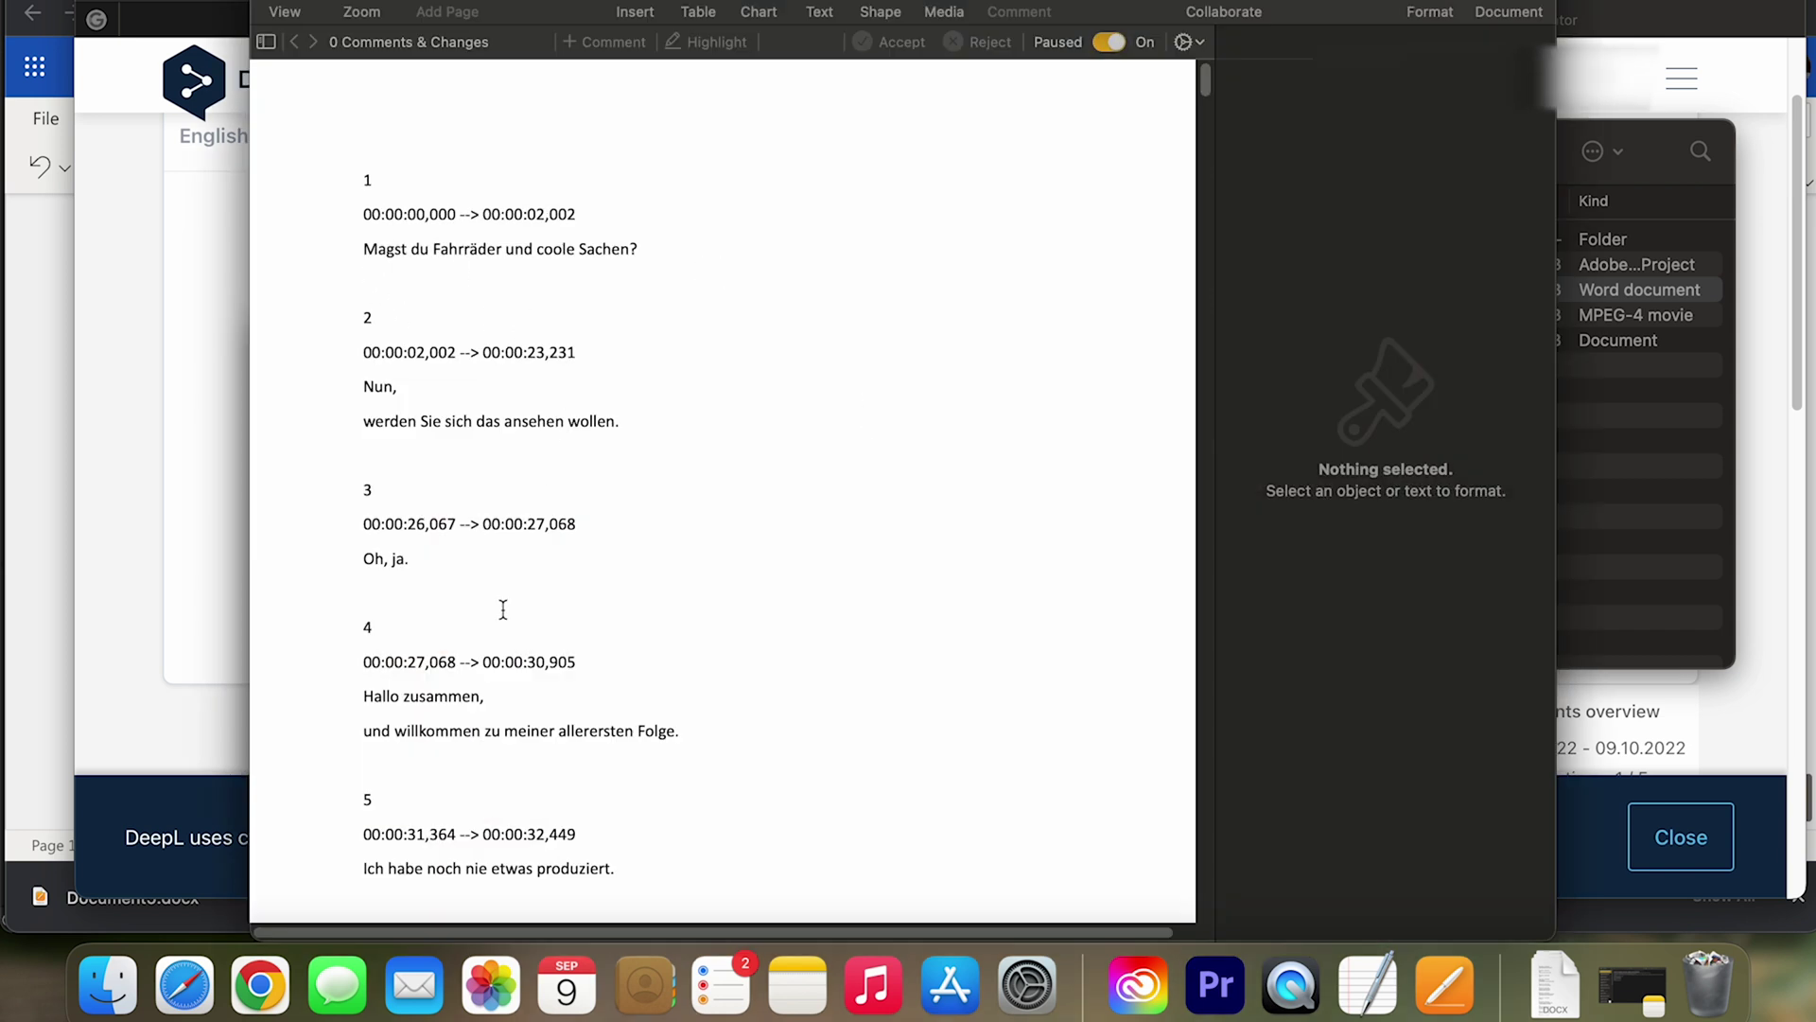
scroll(529, 610, "down", 2)
left_click(654, 566)
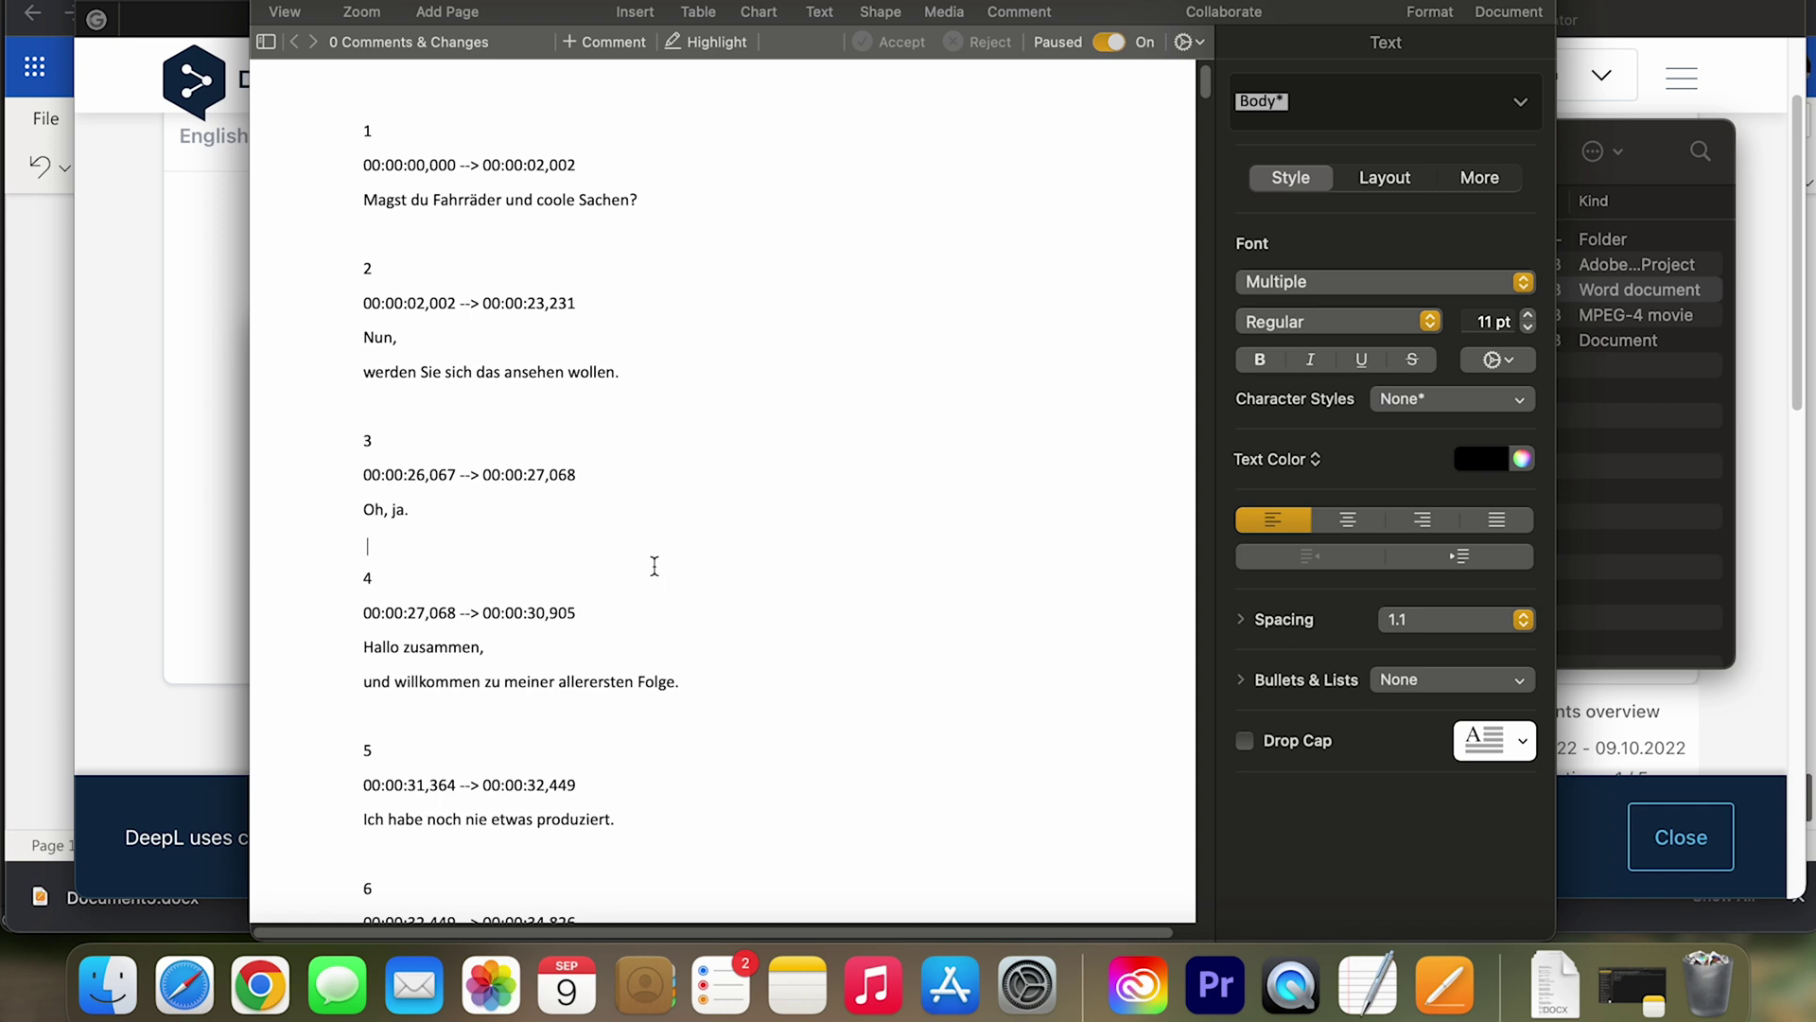
key("super+a")
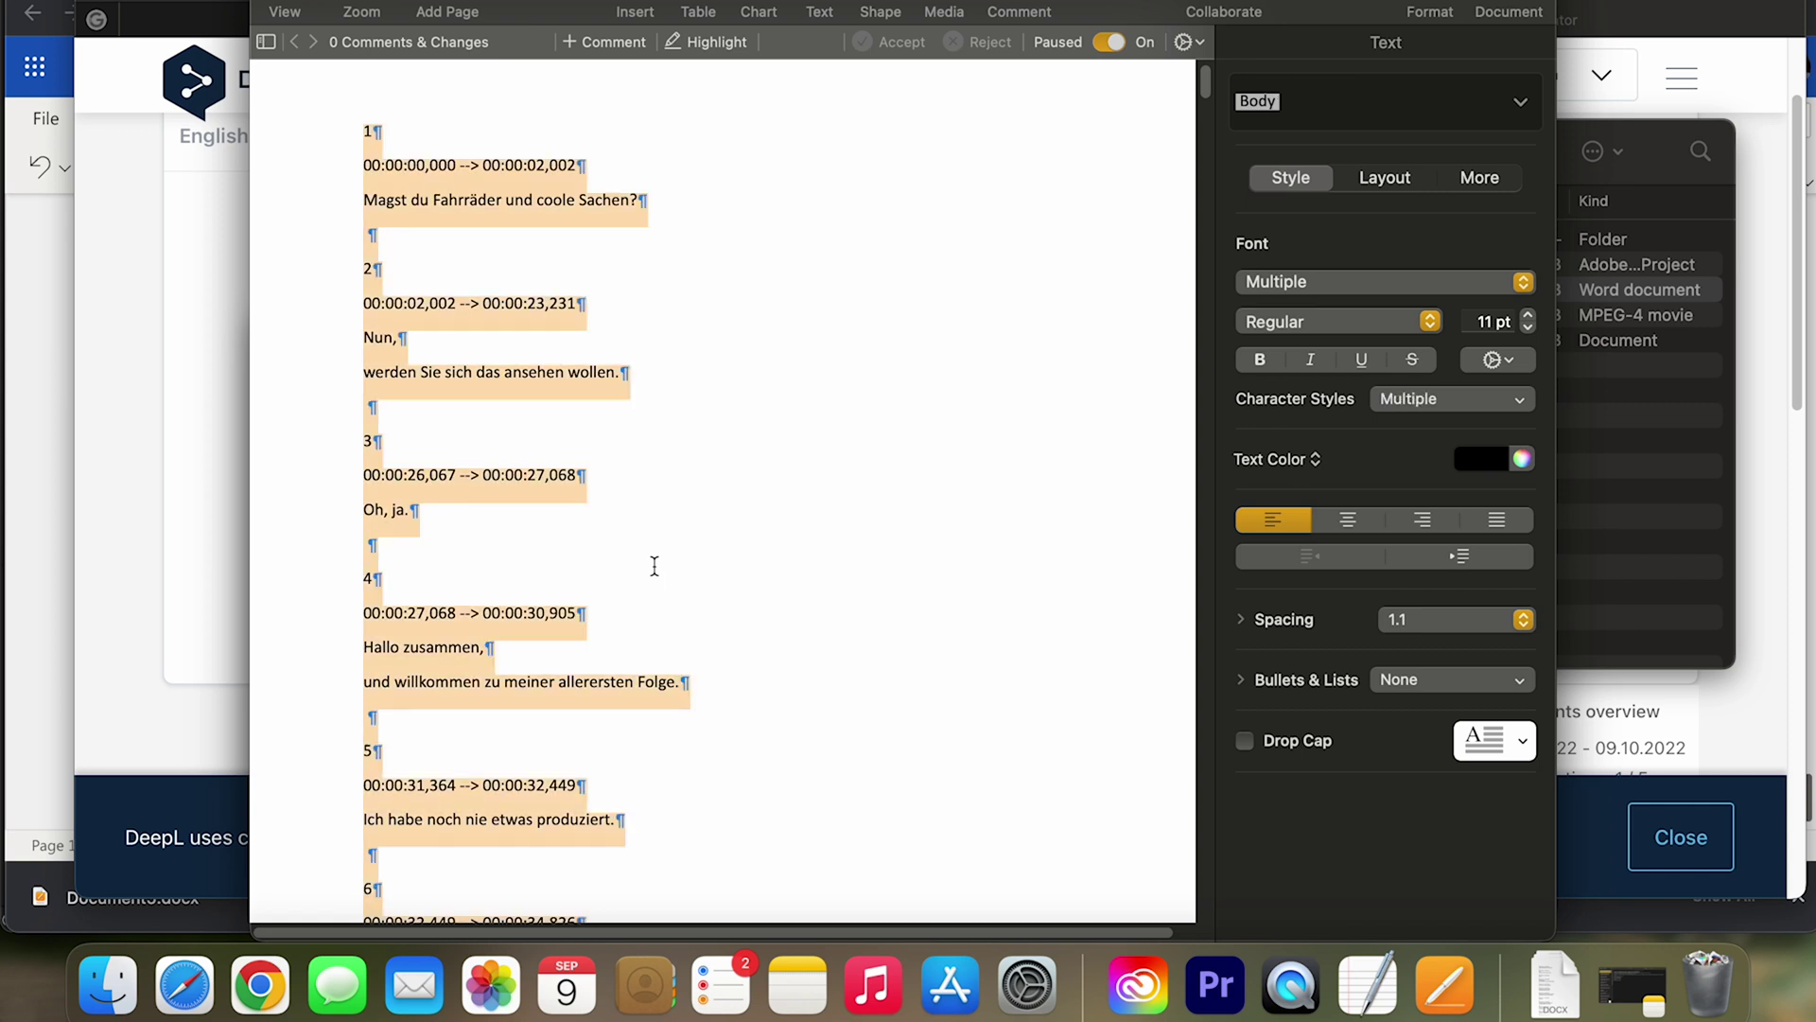
left_click(1367, 983)
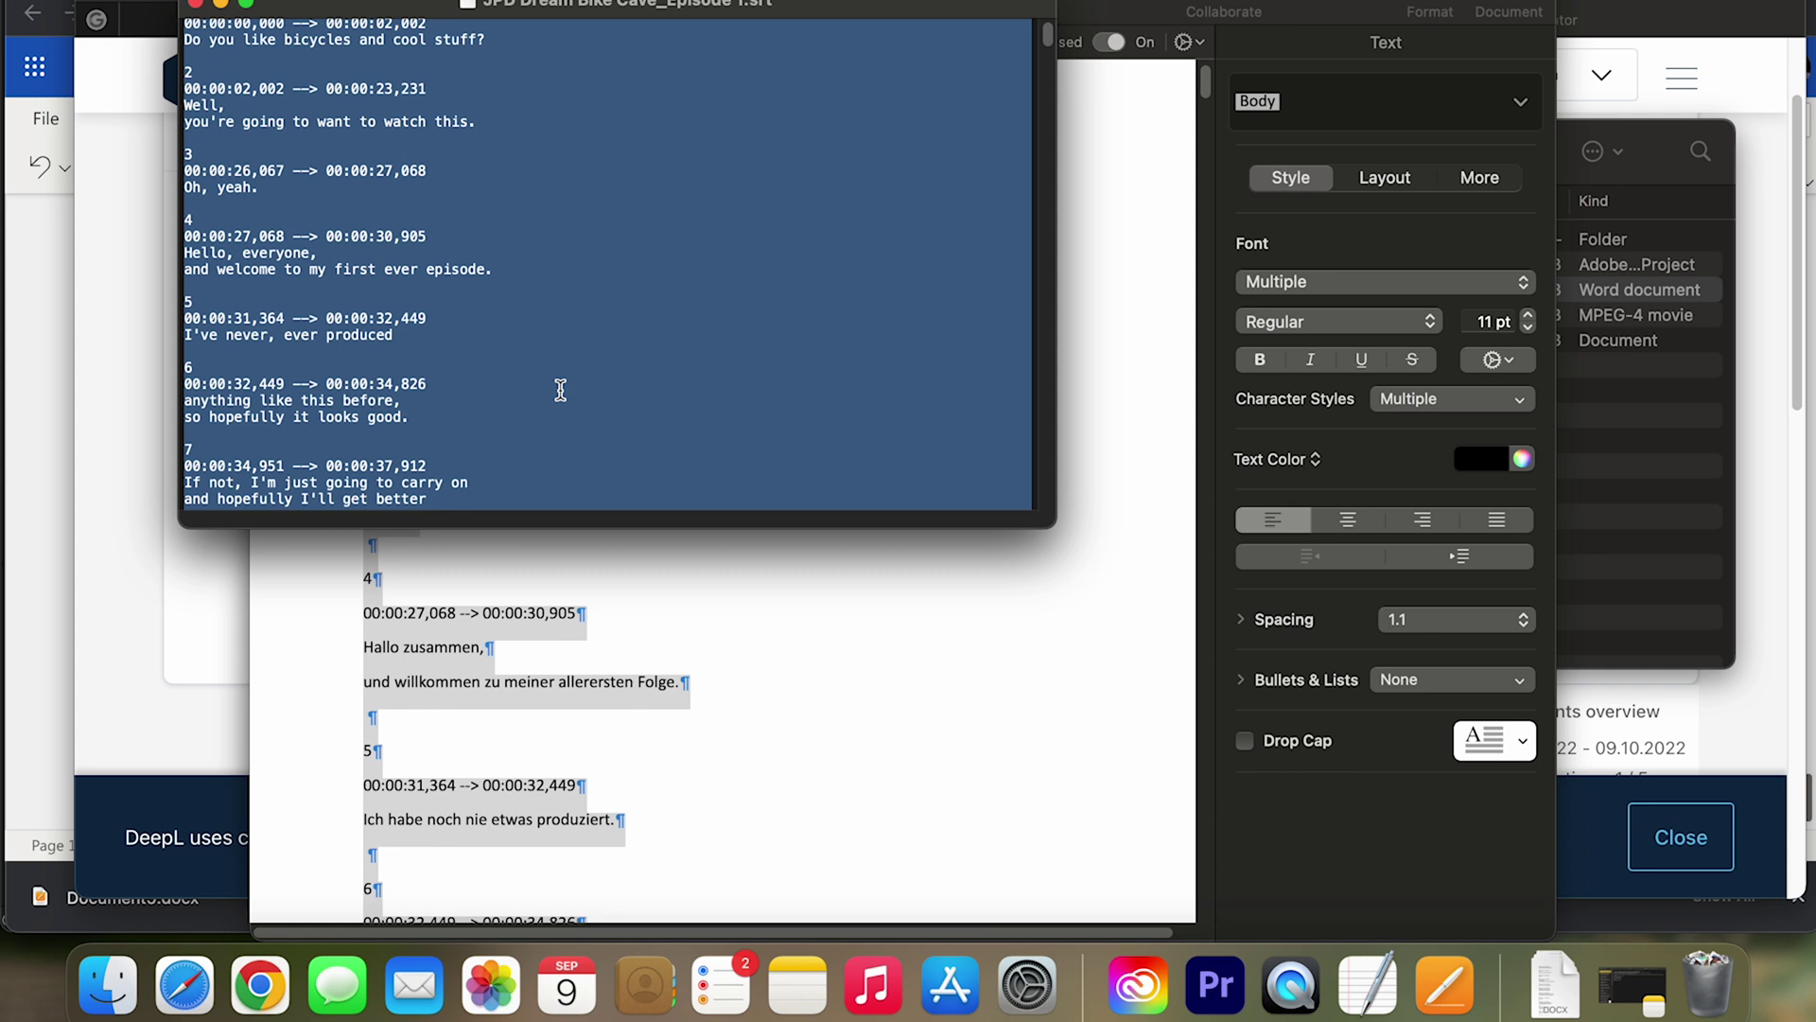
- Paste the German subtitles over the English text in the SRT, save and close it
key("super+v")
scroll(1048, 497, "up", 1)
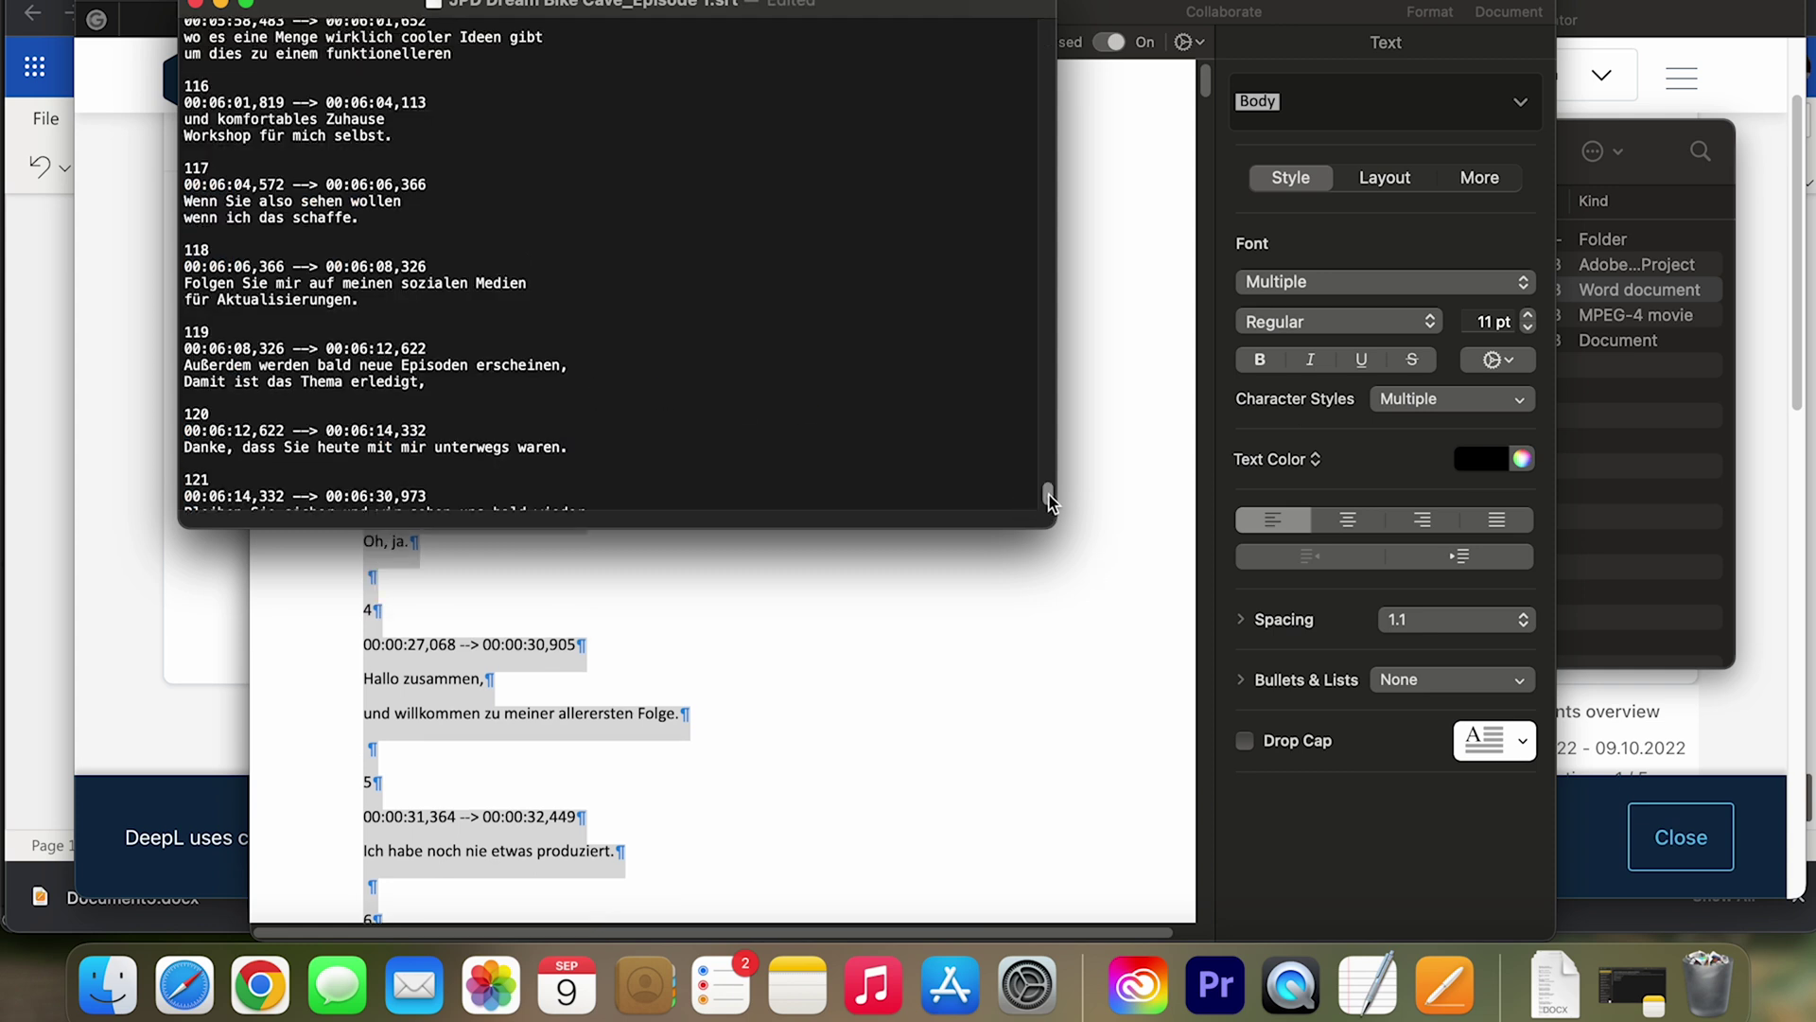
left_click_drag(1048, 494, 1048, 33)
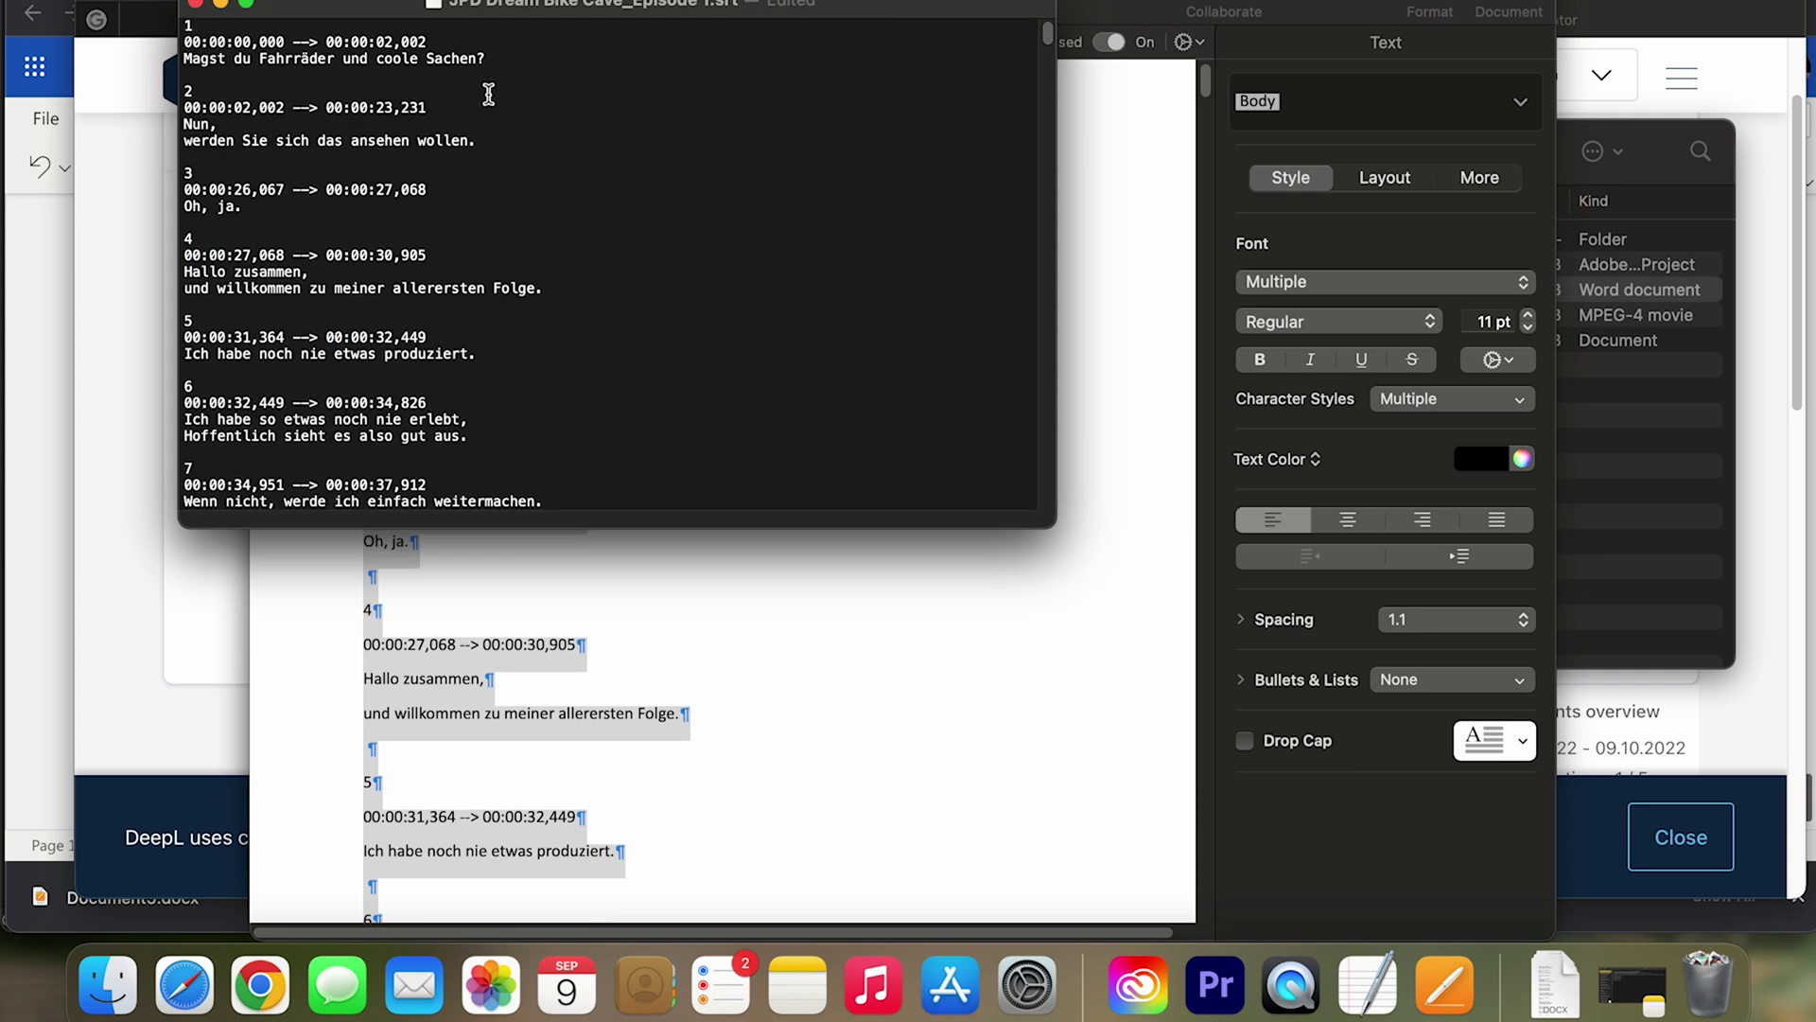
key("super+s")
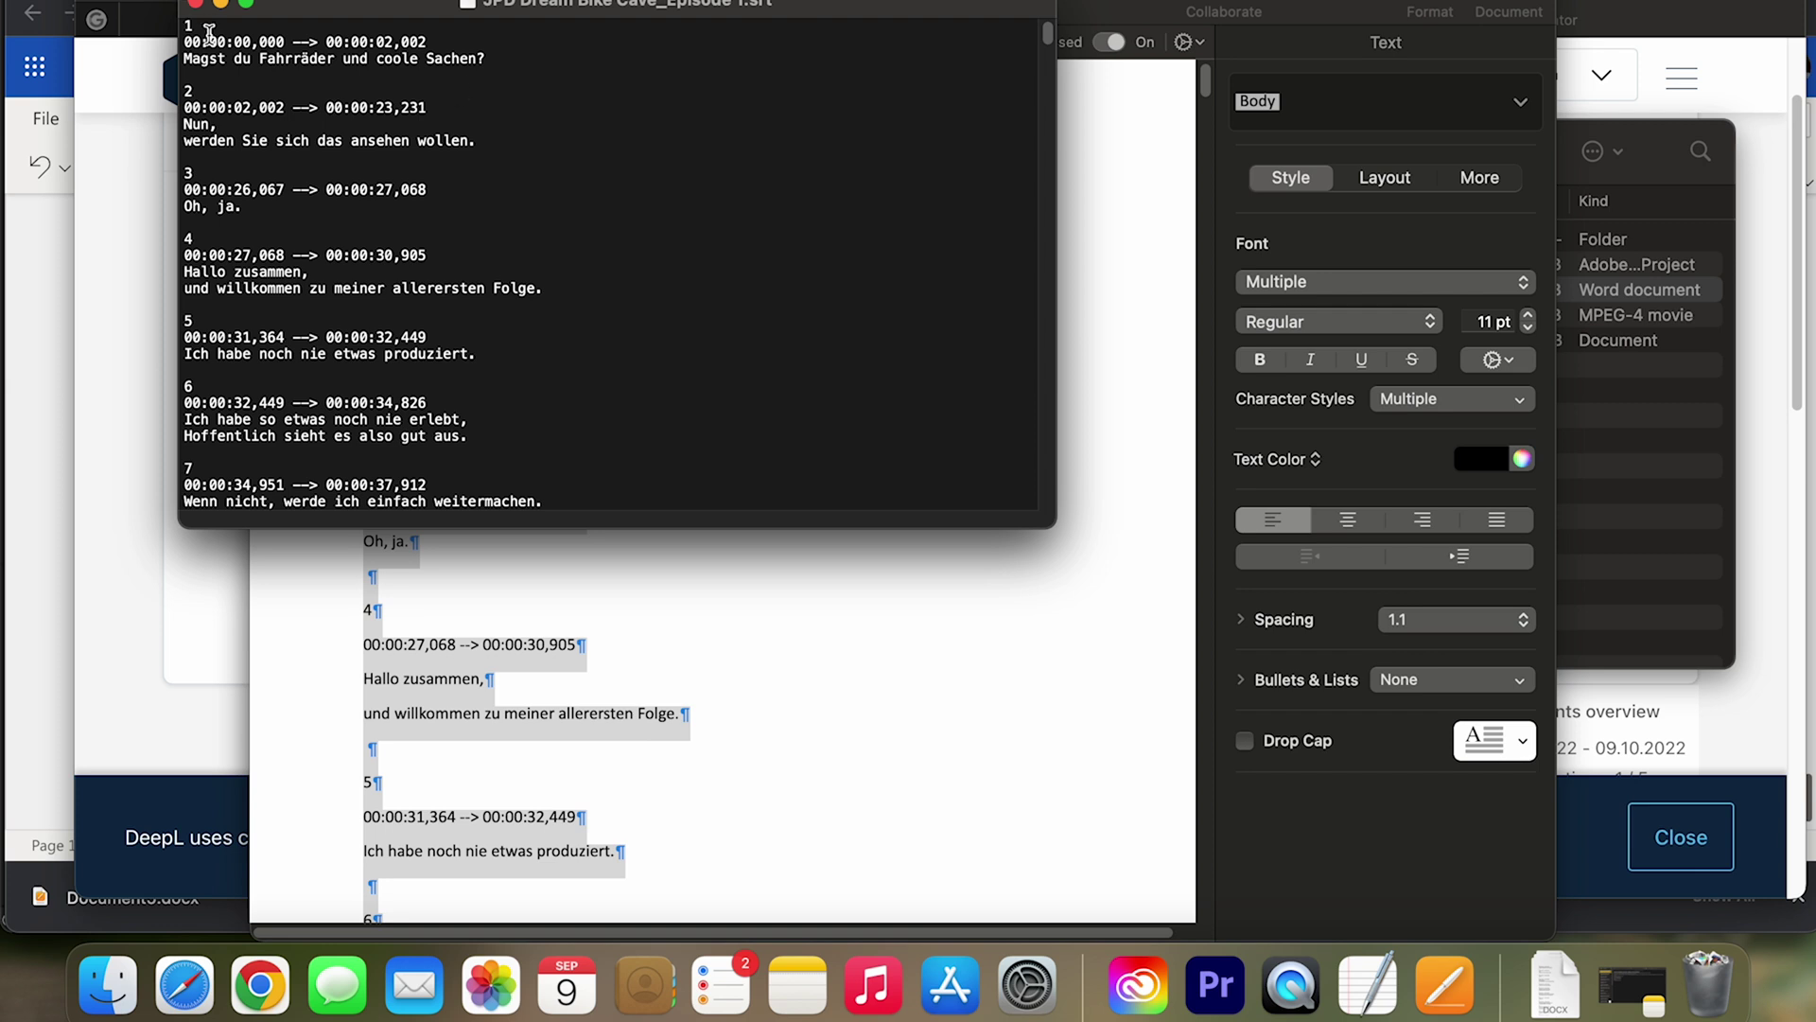
left_click(195, 4)
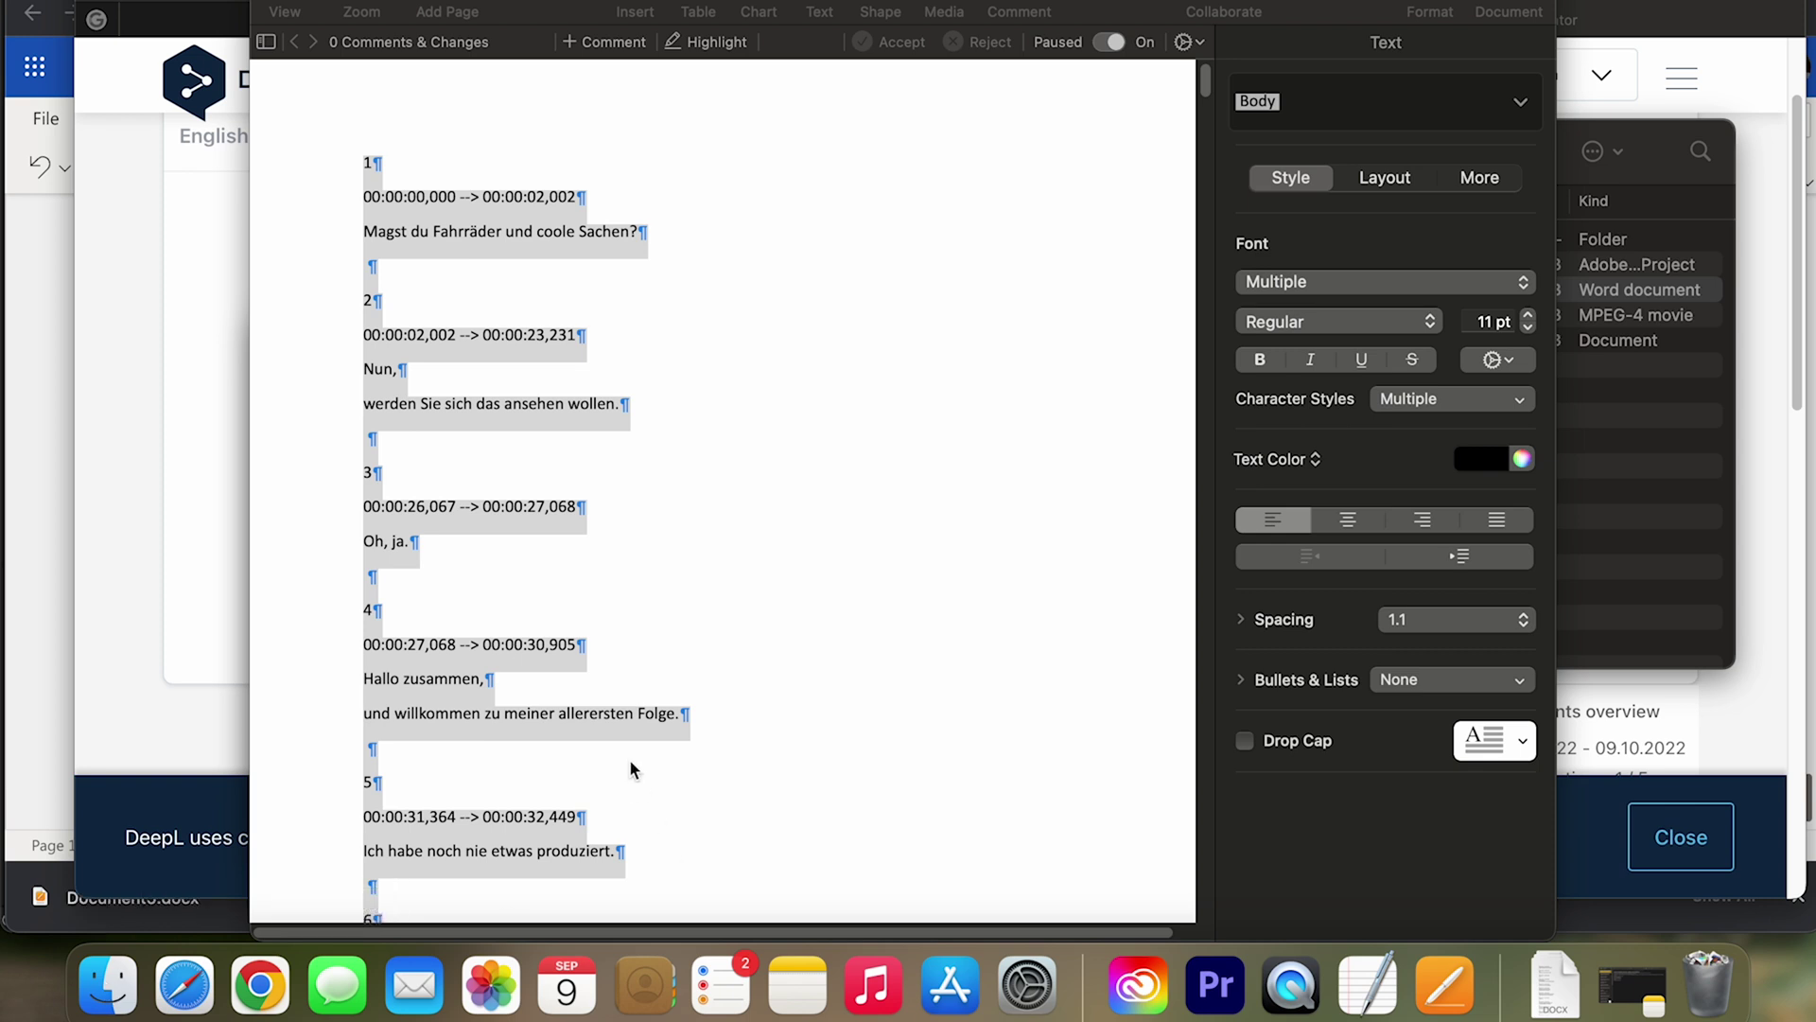
- Import JPD Dream Bike Cave_Episode 1.srt into Premiere Pro as captions
left_click(1230, 998)
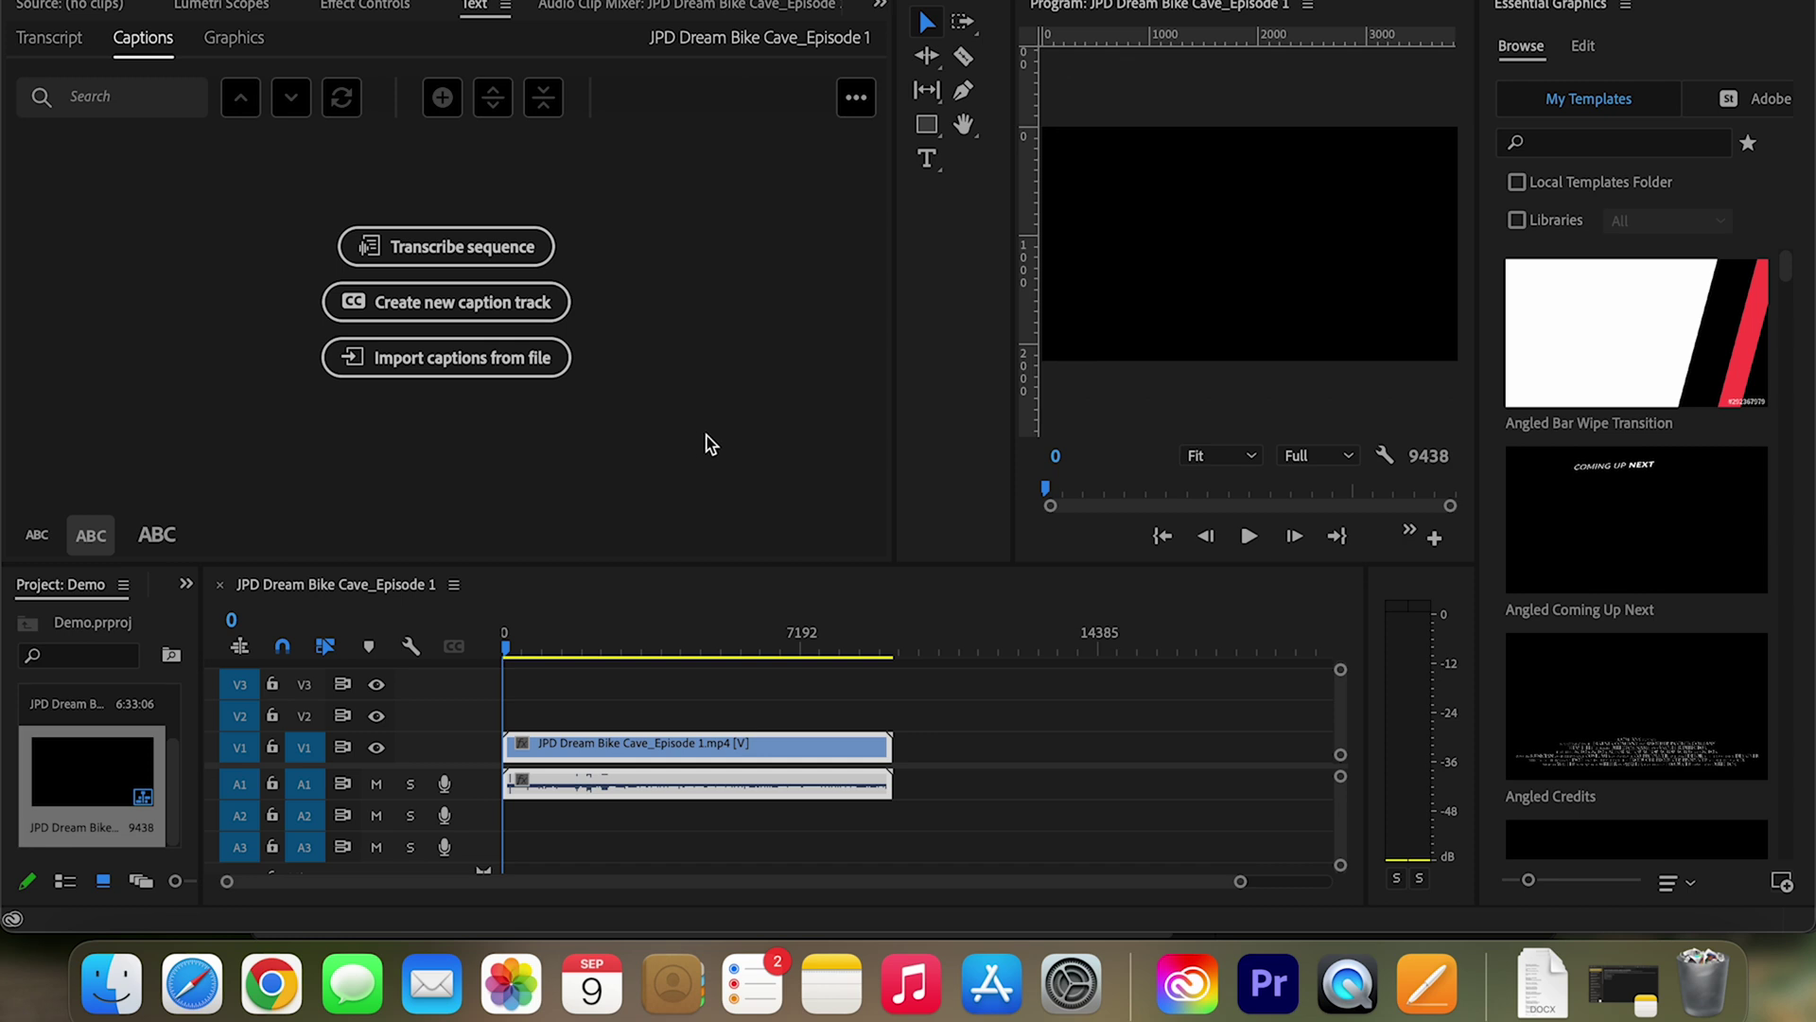
left_click(472, 373)
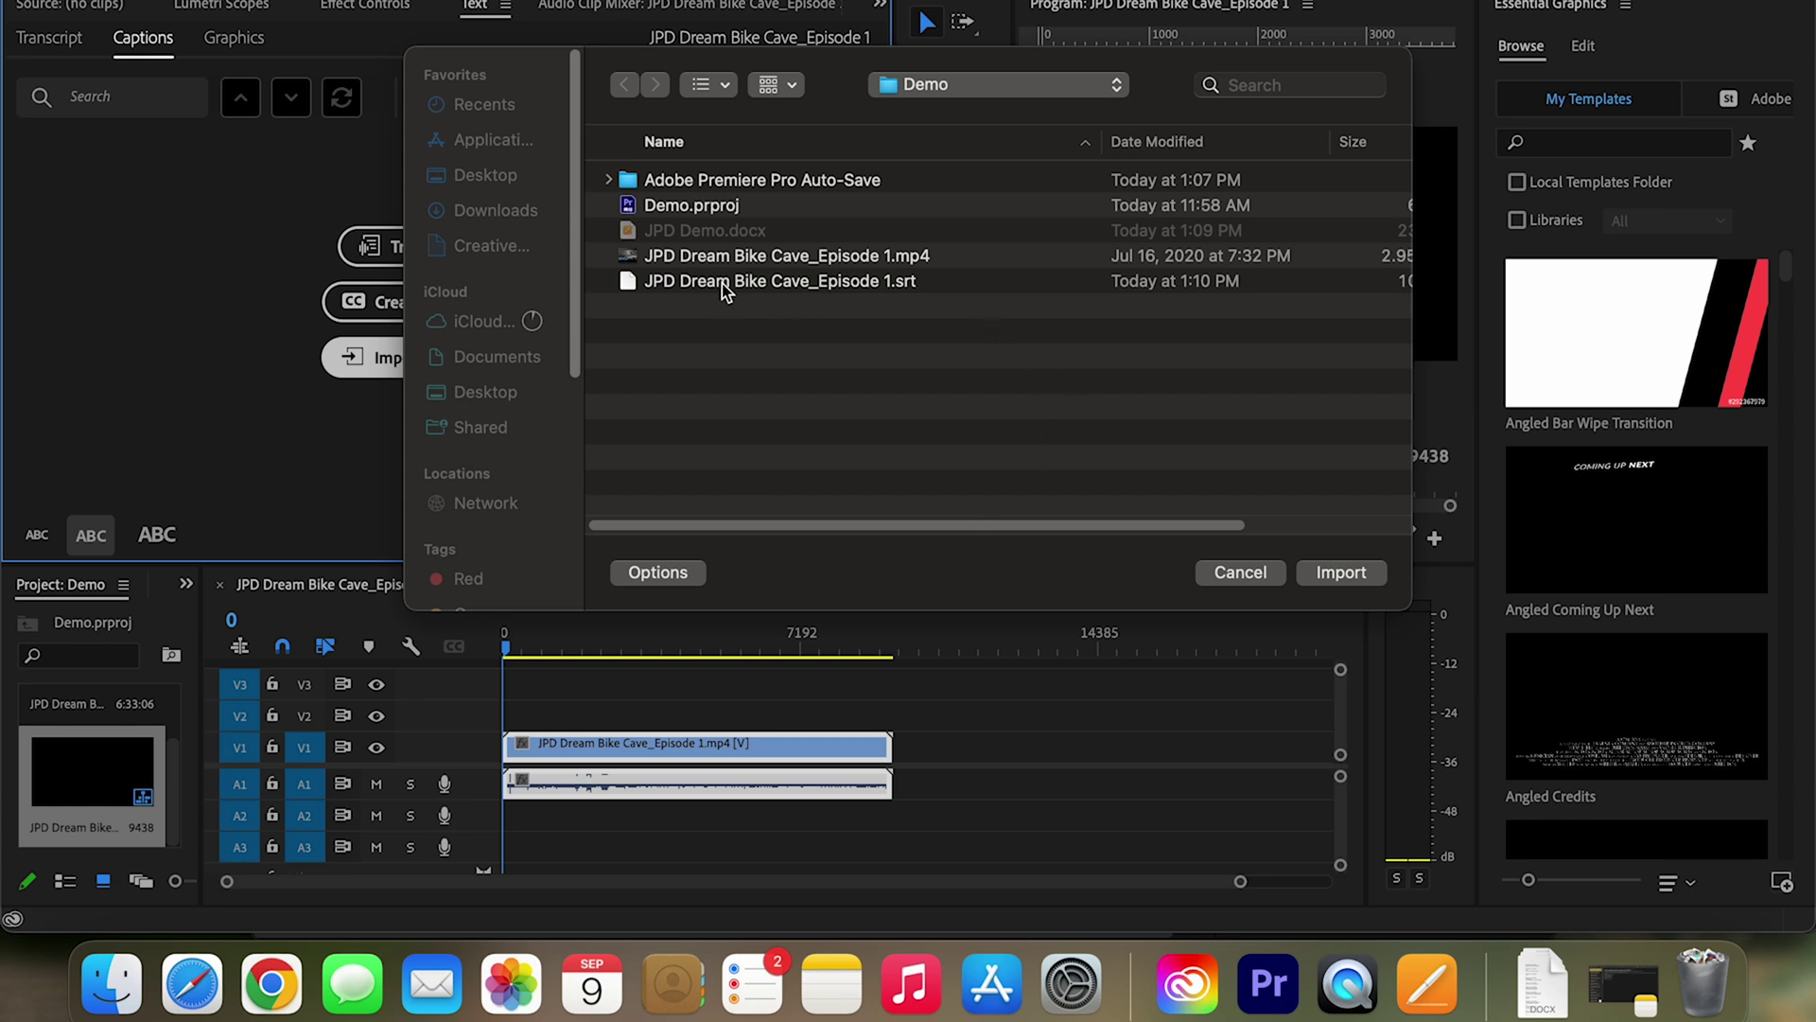
left_click(845, 281)
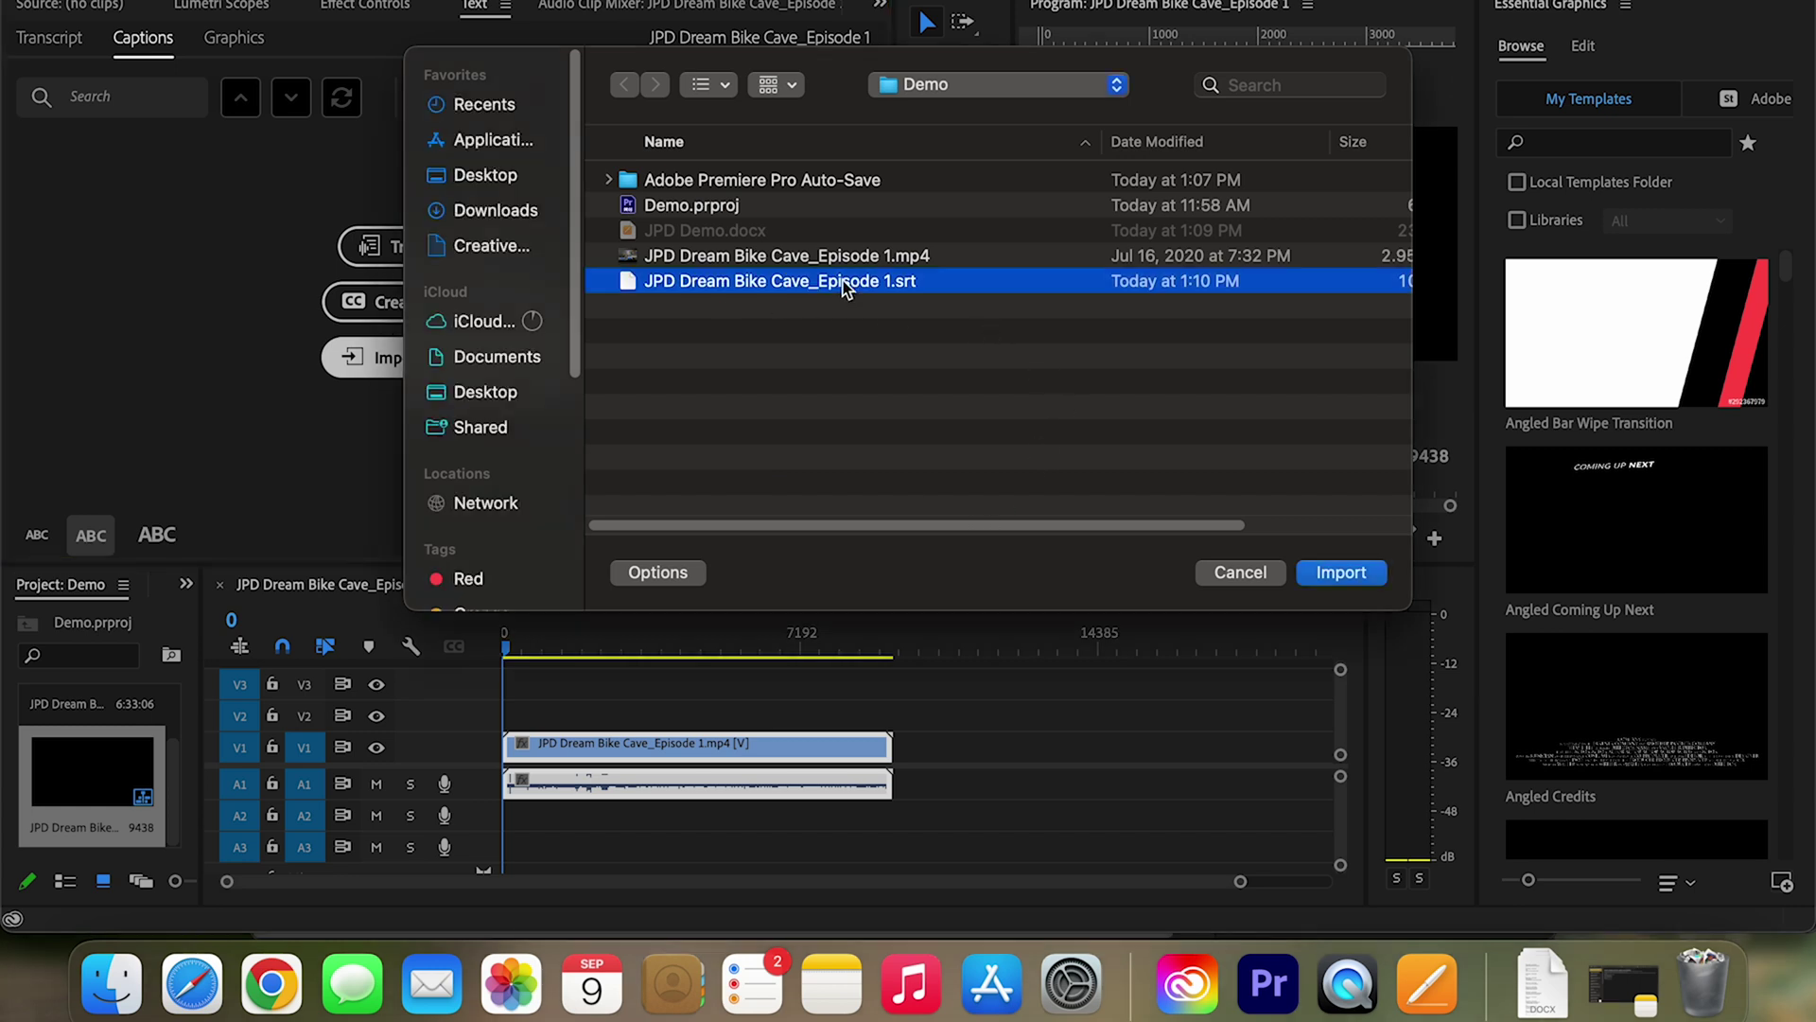
left_click(1352, 570)
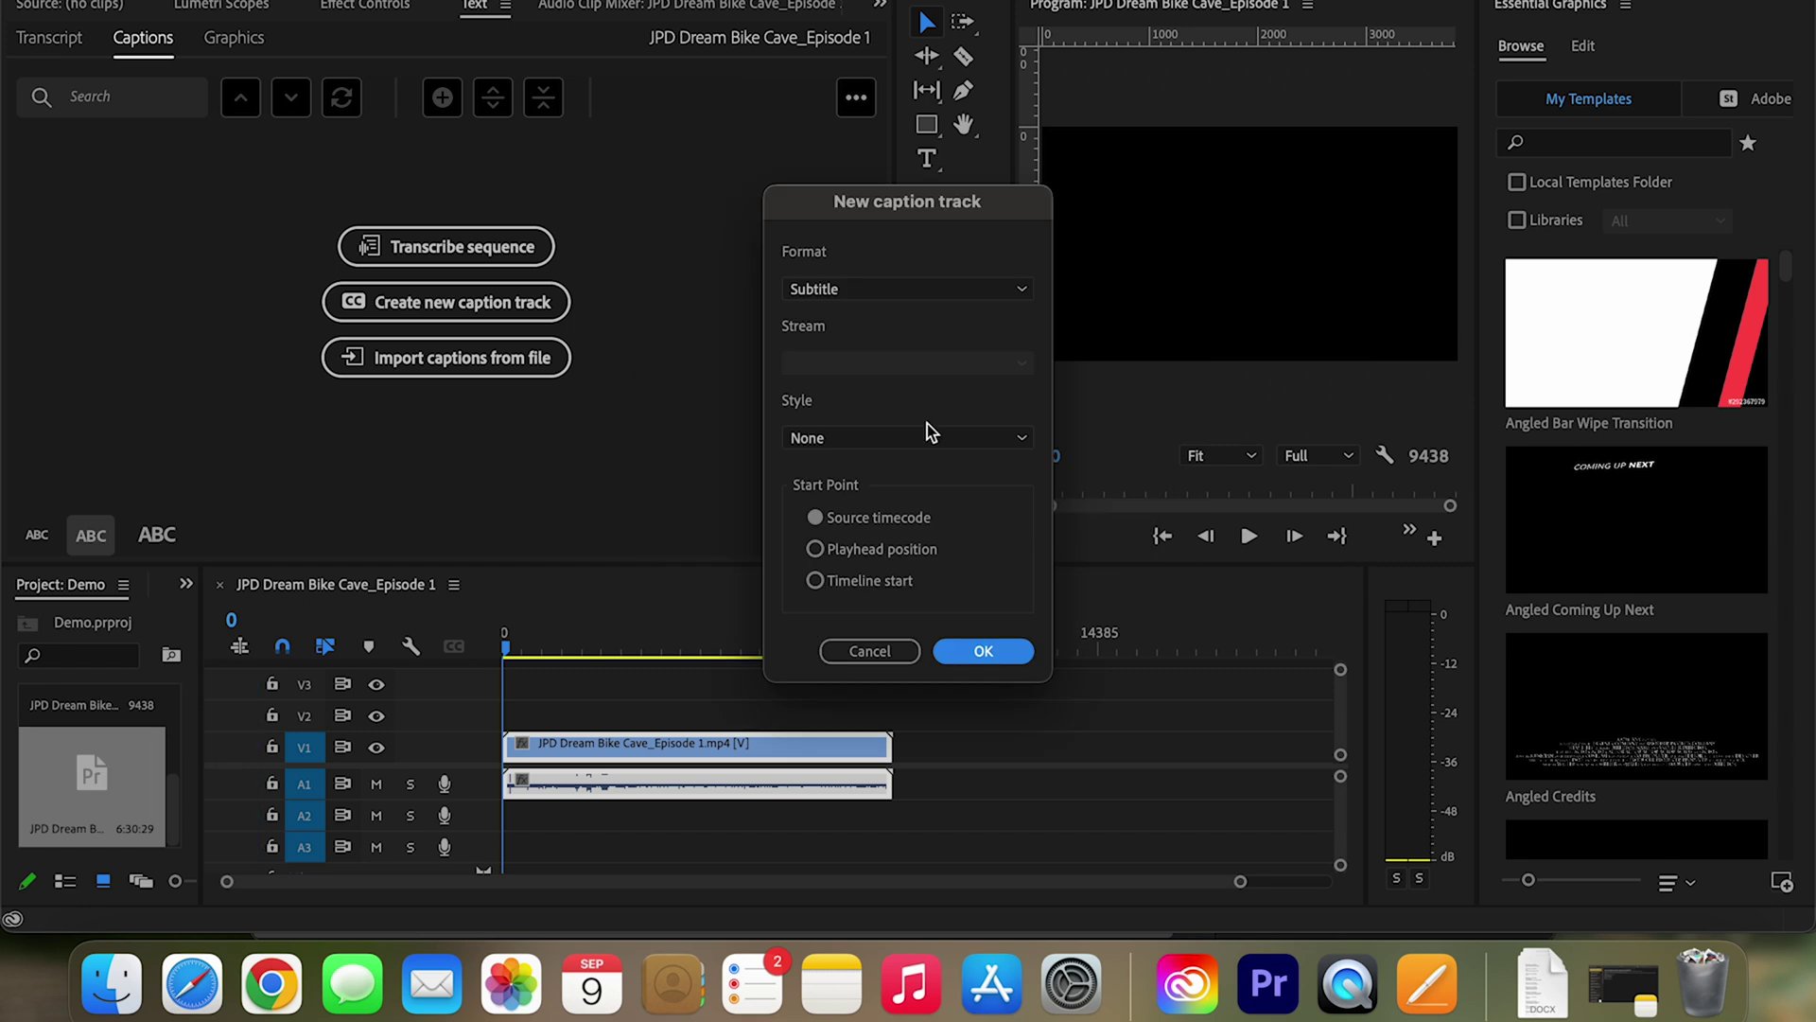
- Set the caption format to Australian OP-47 and create the track
left_click(901, 289)
left_click(908, 318)
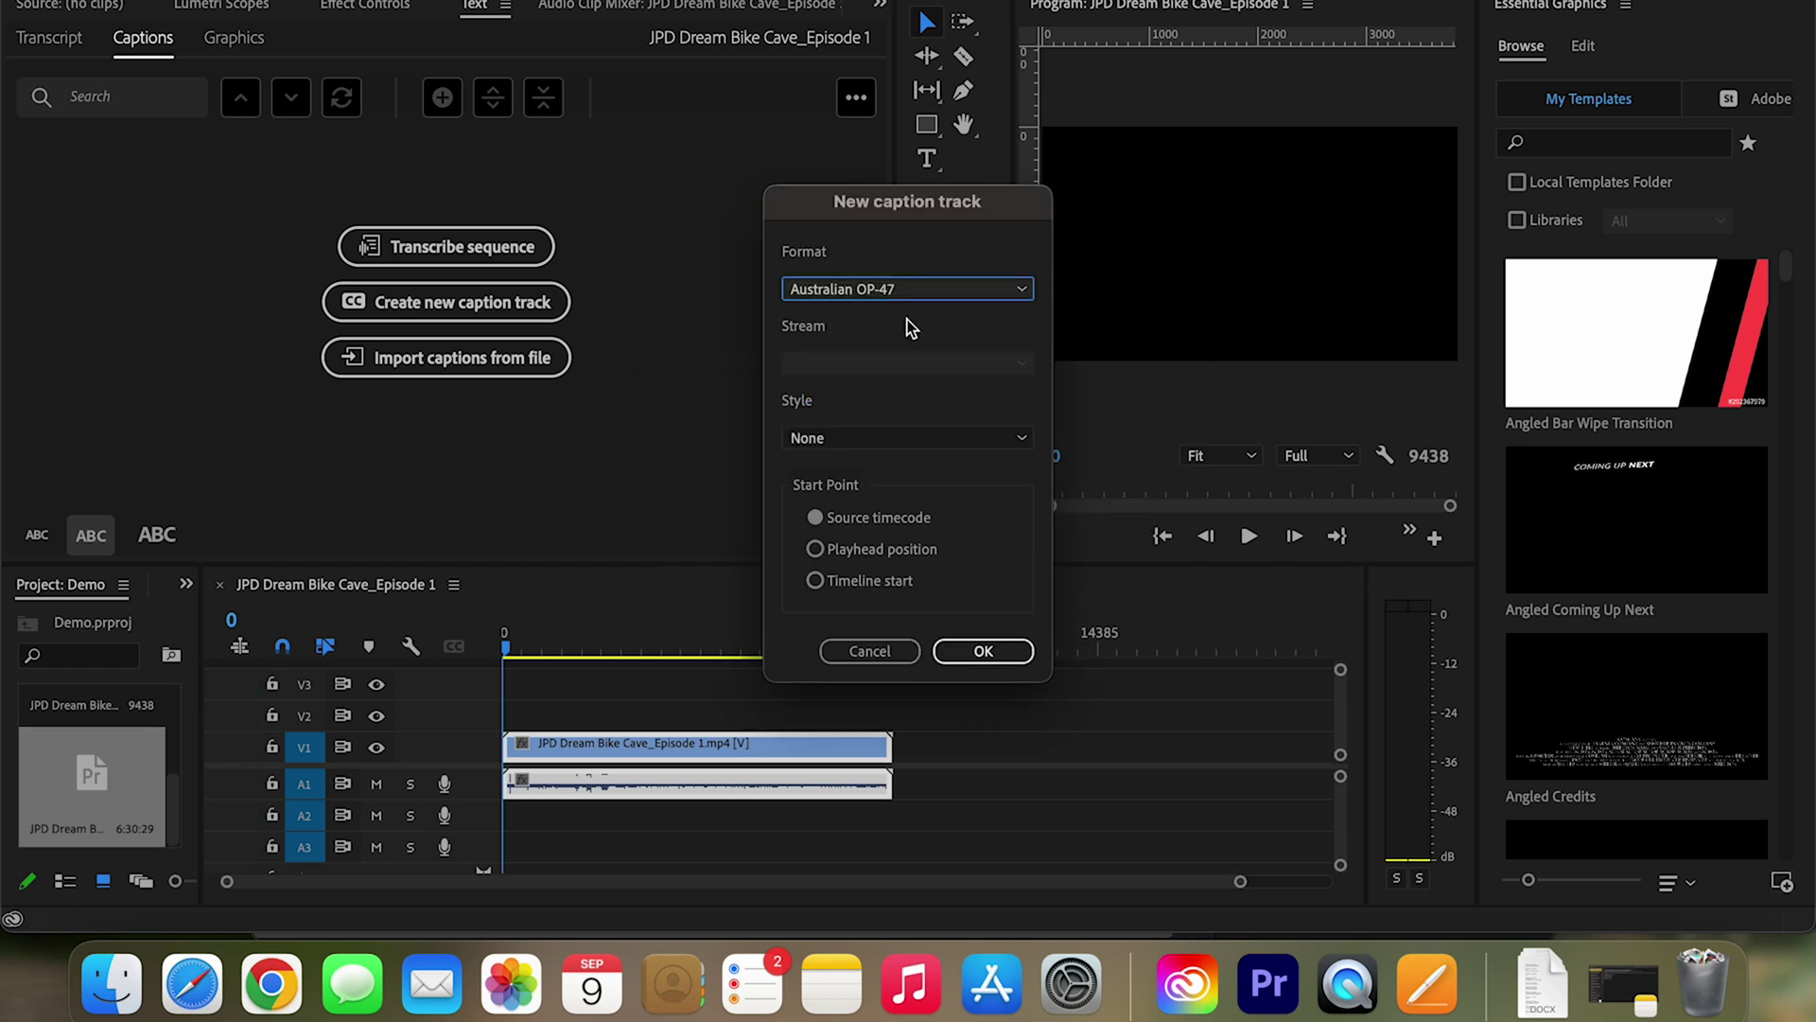
left_click(984, 651)
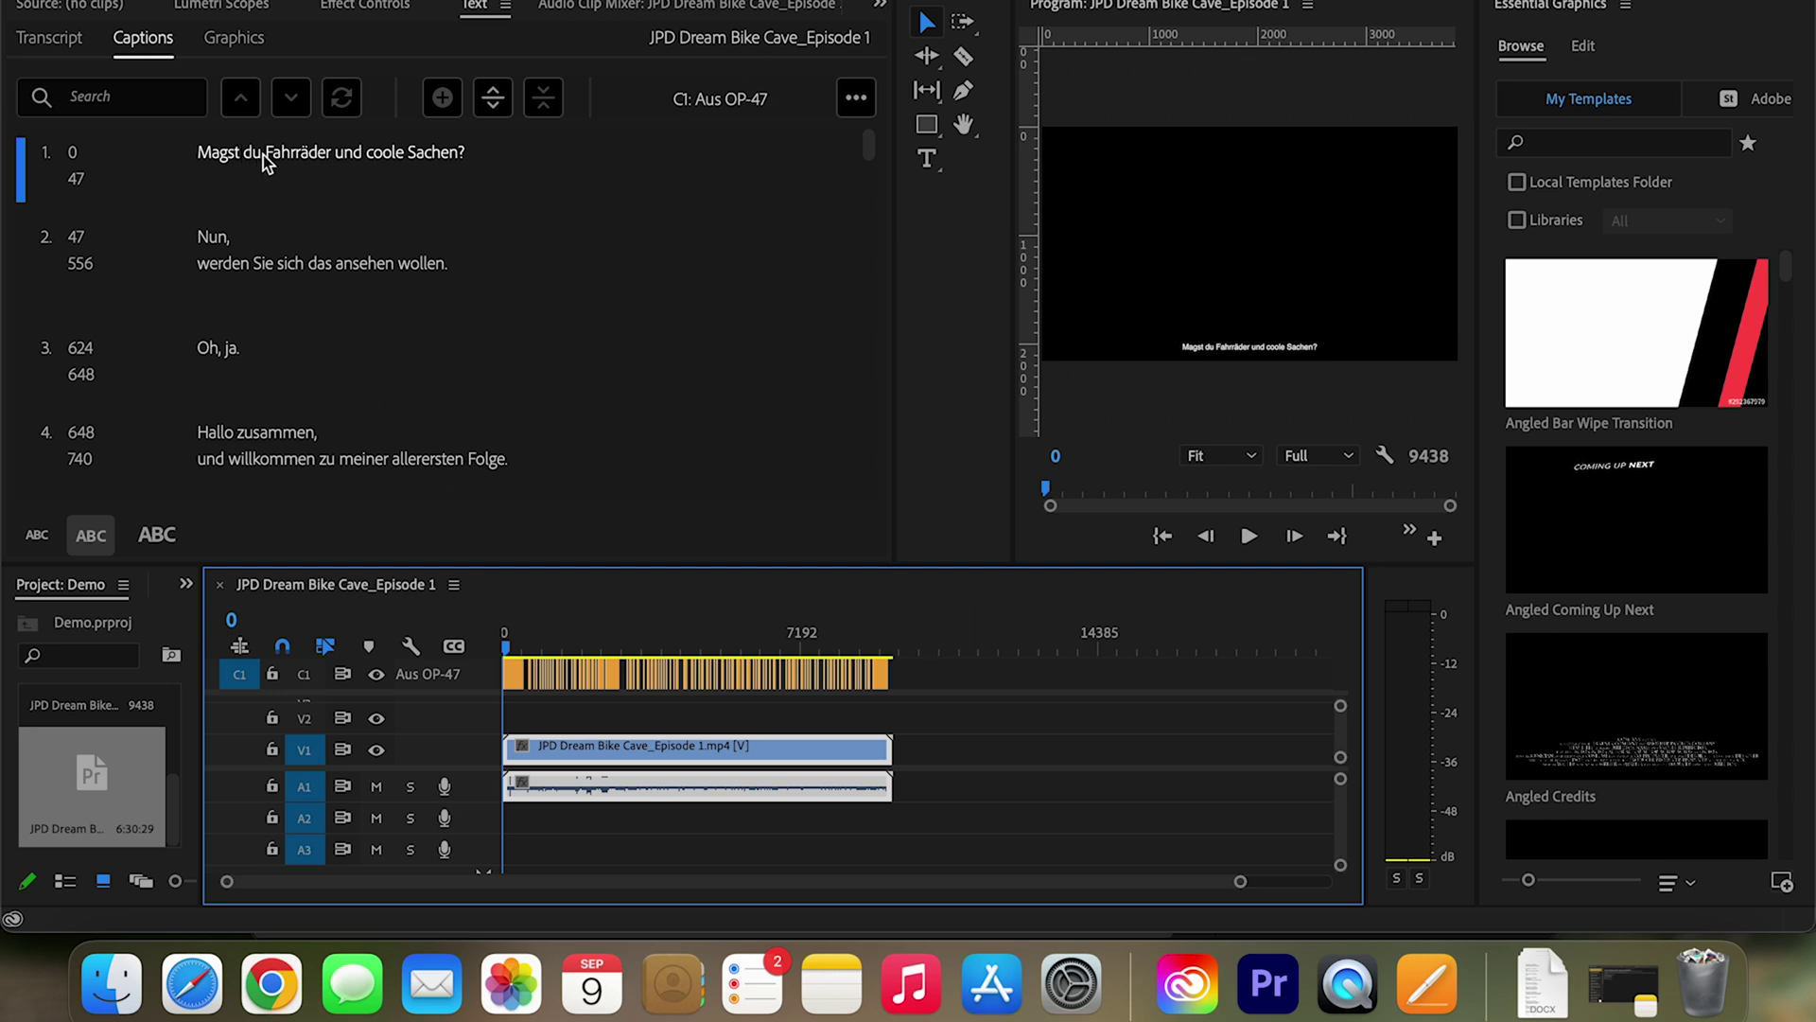
- Move the playhead to frame 1218 to preview German caption 13, 'Wenn Sie mich also da draußen sehen.'
left_click(554, 634)
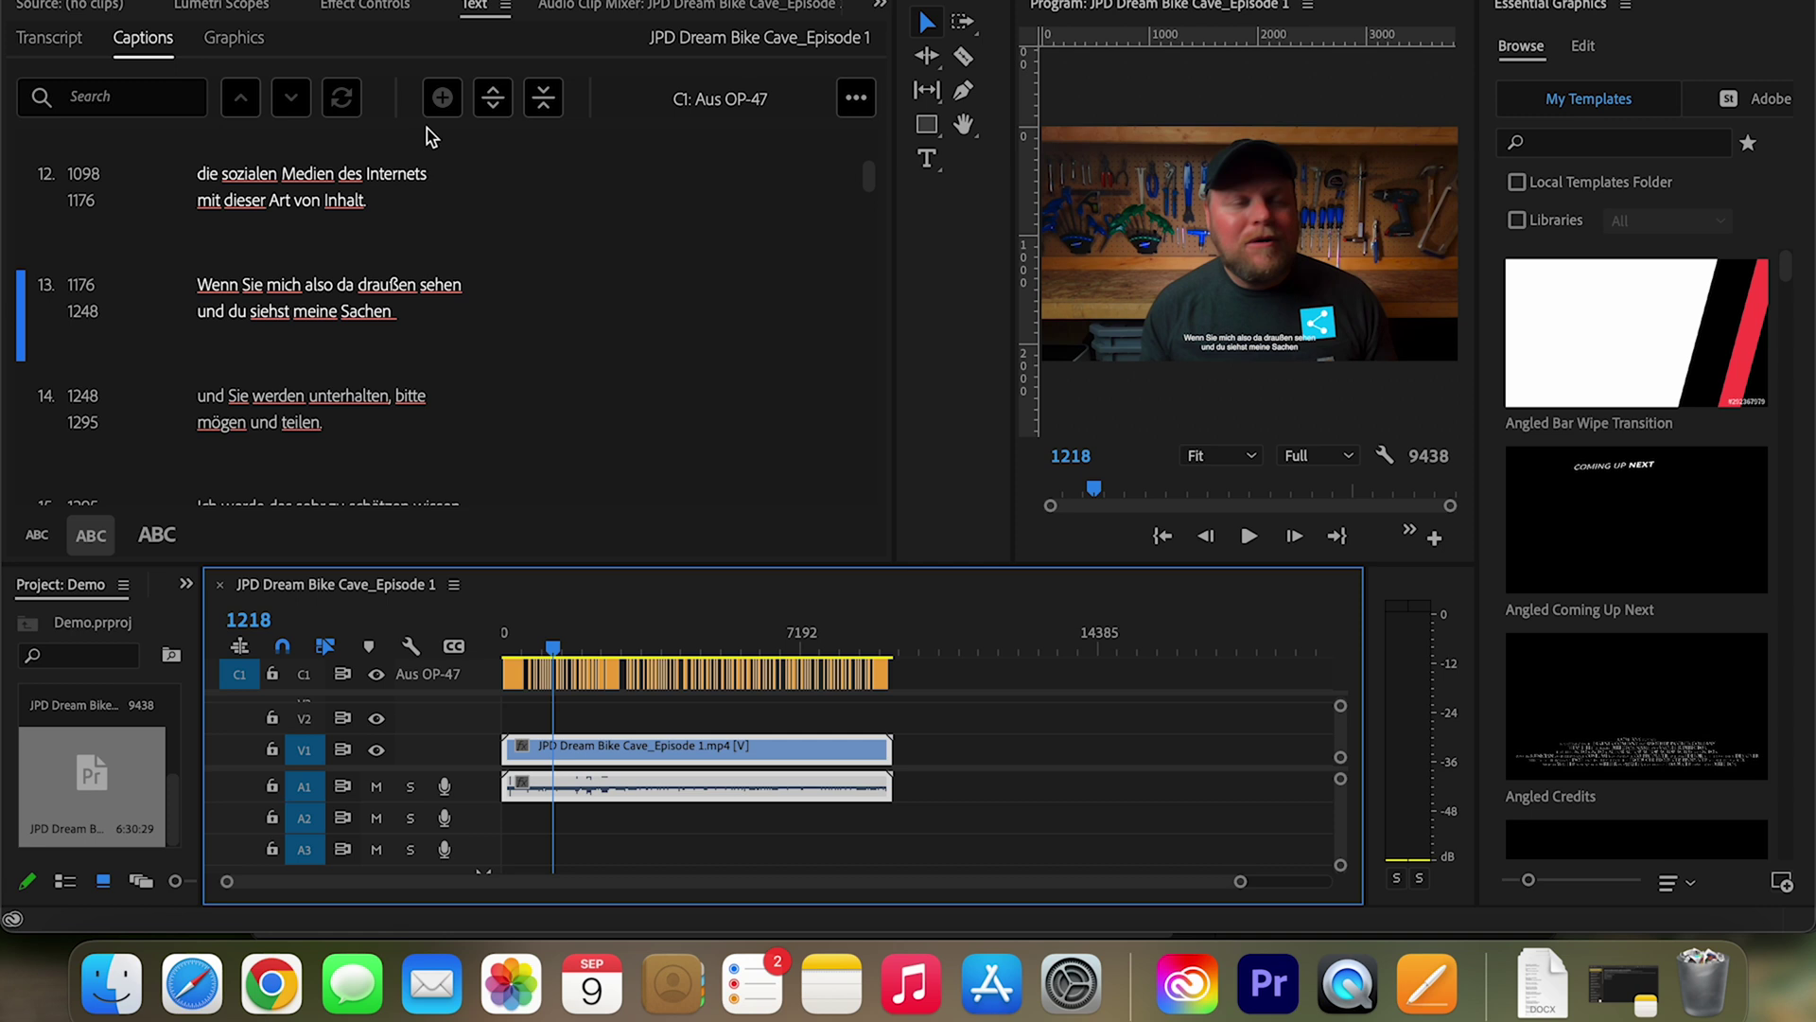